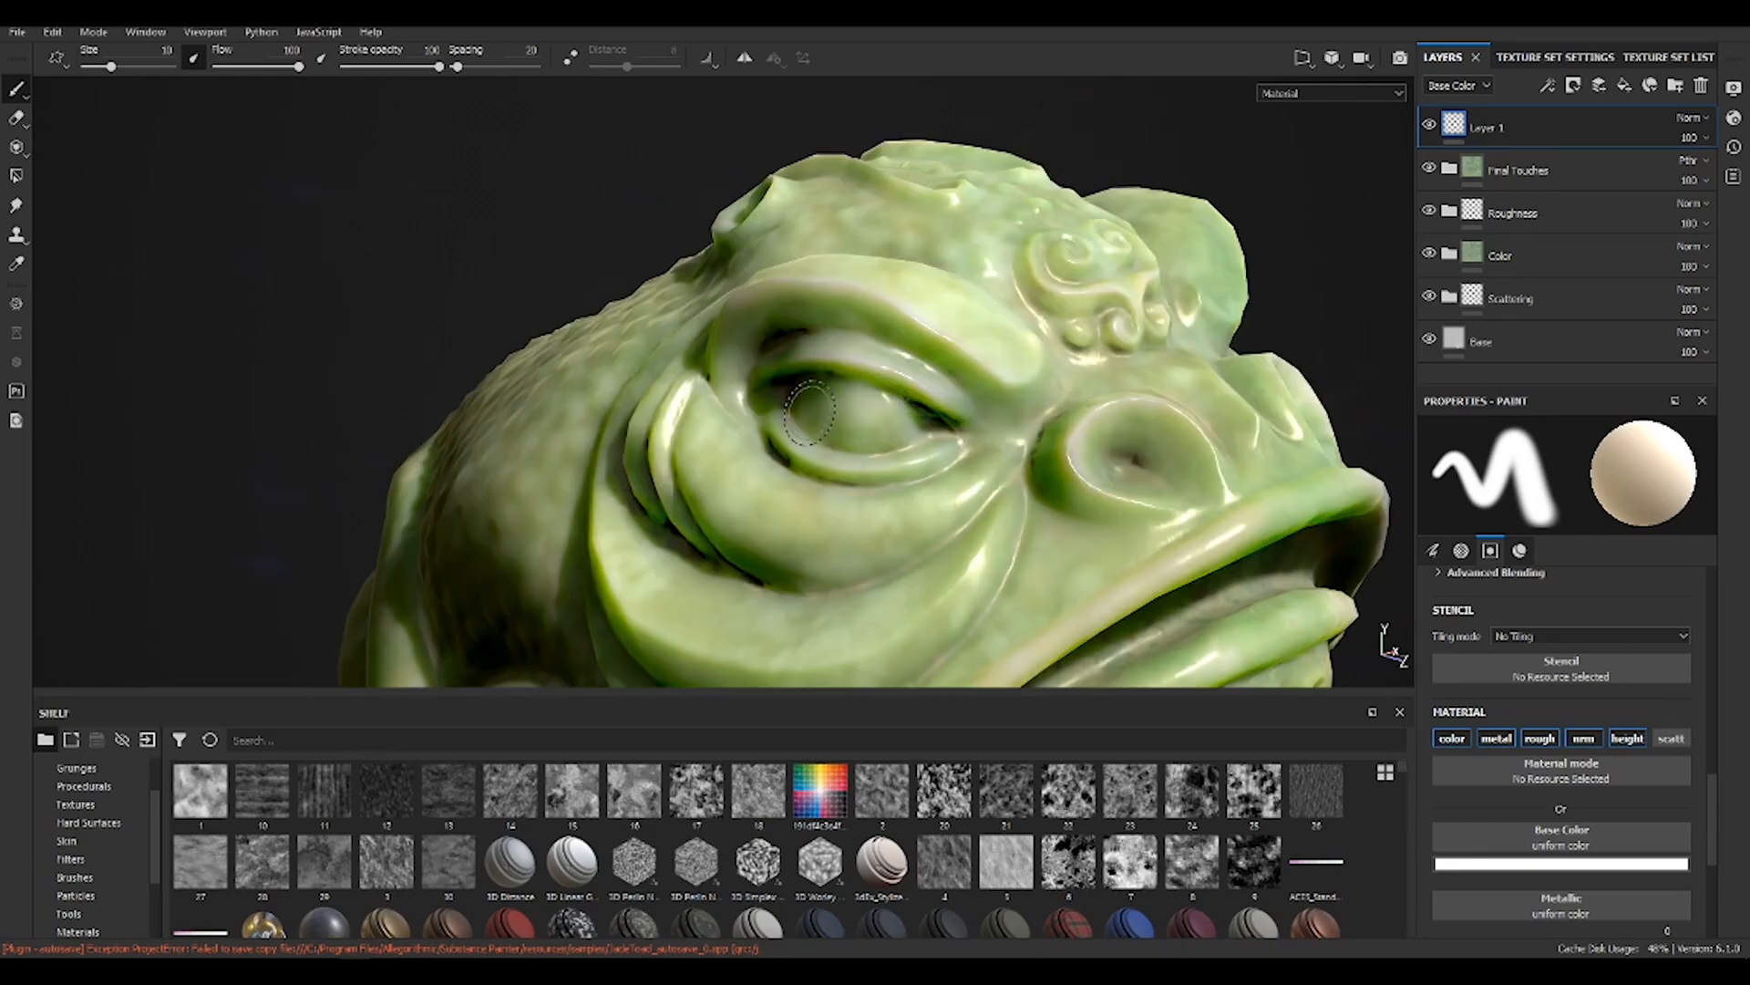
Add a new fill layer at the head of the toad's layer stack
mouse_move(798, 400)
alt+mouse_down()
mouse_move(880, 415)
mouse_move(866, 433)
mouse_move(960, 432)
mouse_move(566, 362)
mouse_move(1058, 355)
mouse_move(866, 406)
alt+mouse_up()
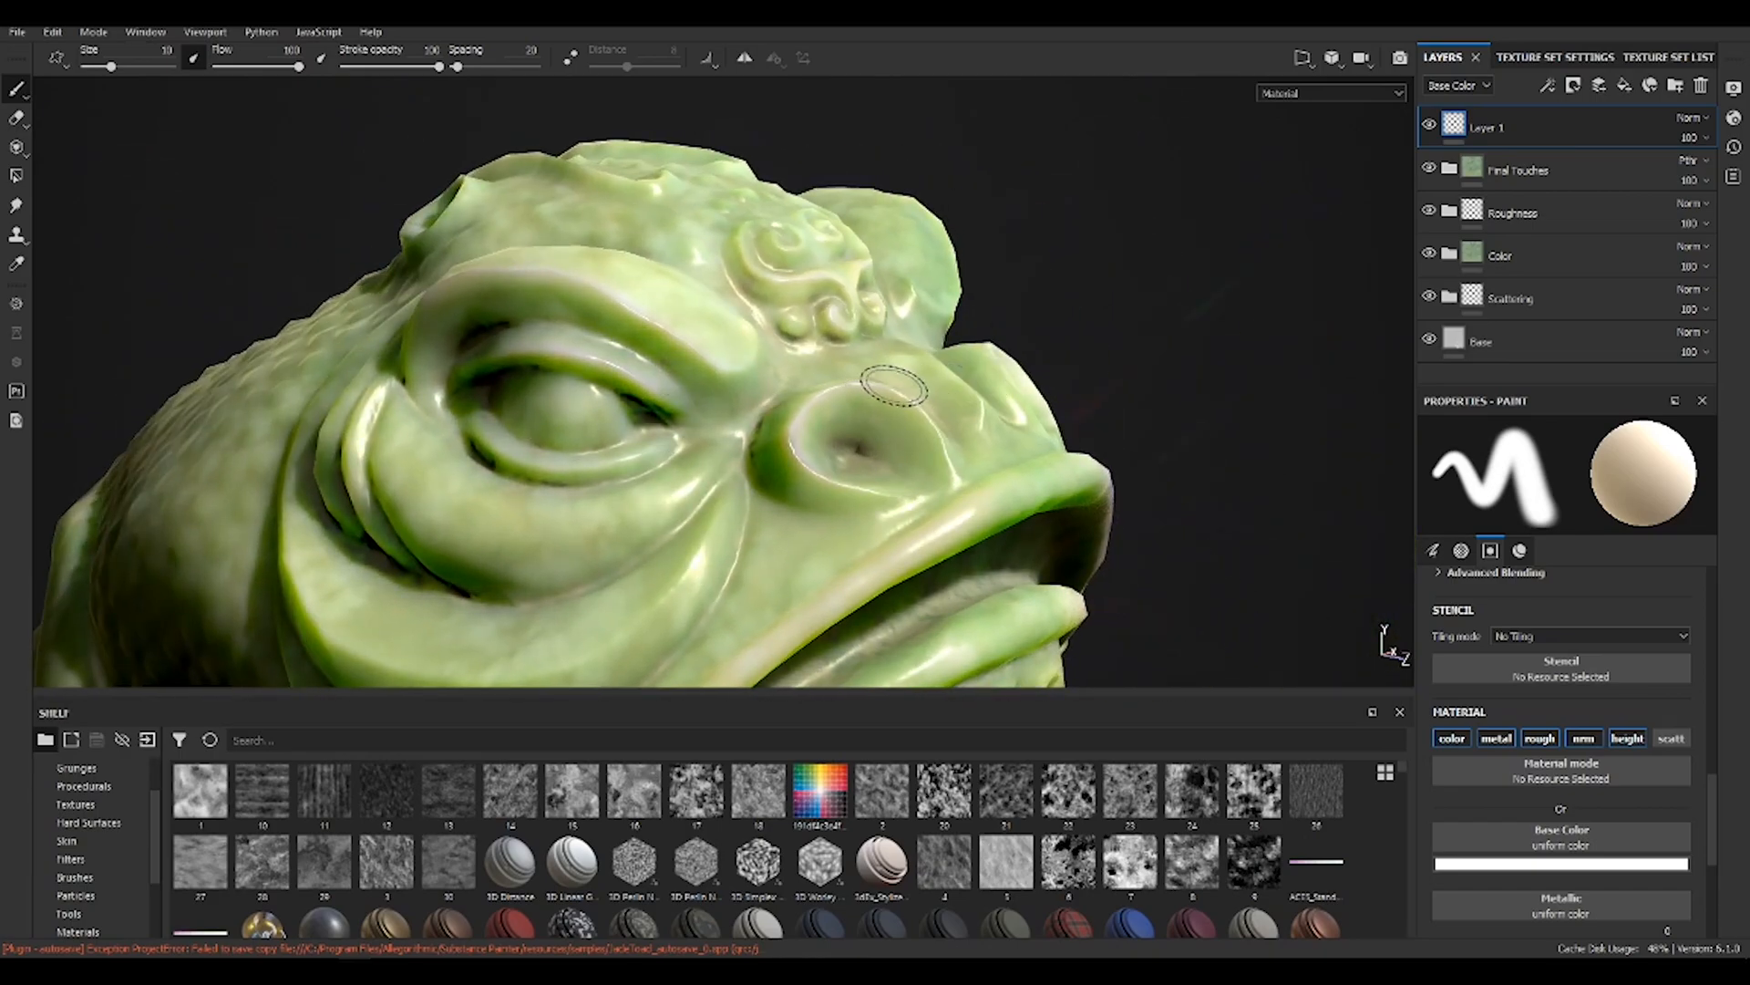
alt+drag(891, 385, 873, 411)
click(1625, 86)
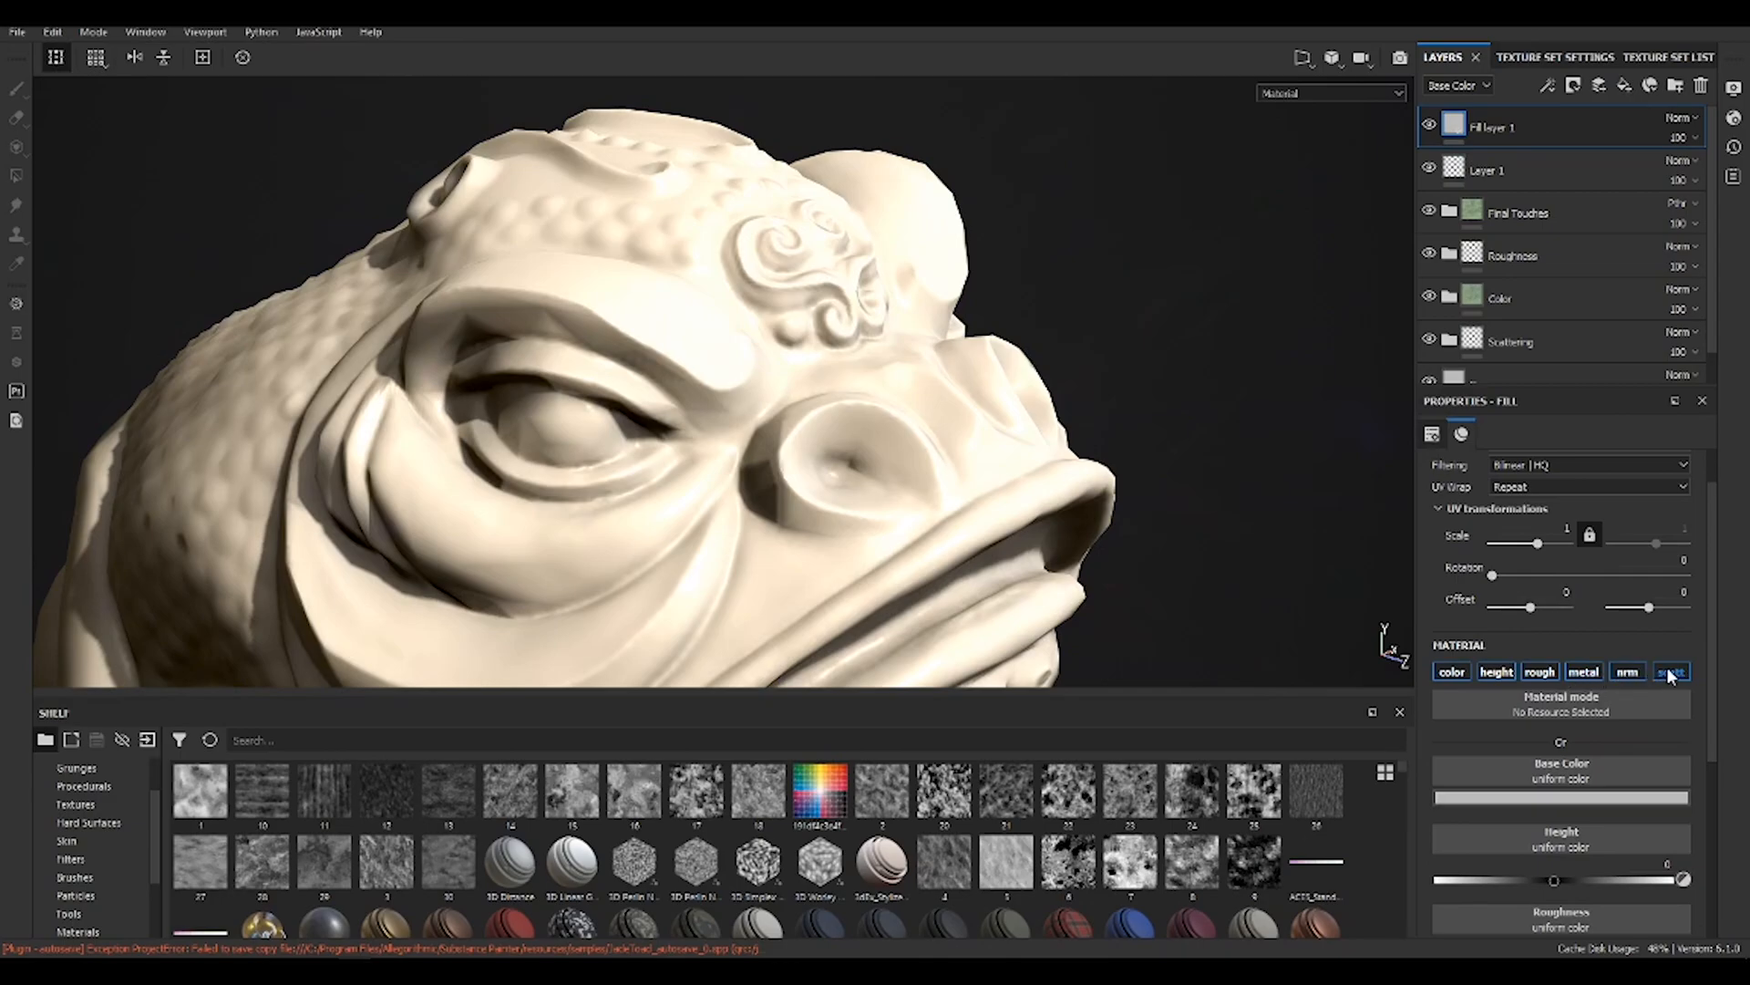
scroll(1685, 749, down, 3)
scroll(1685, 749, down, 1)
scroll(1505, 591, up, 2)
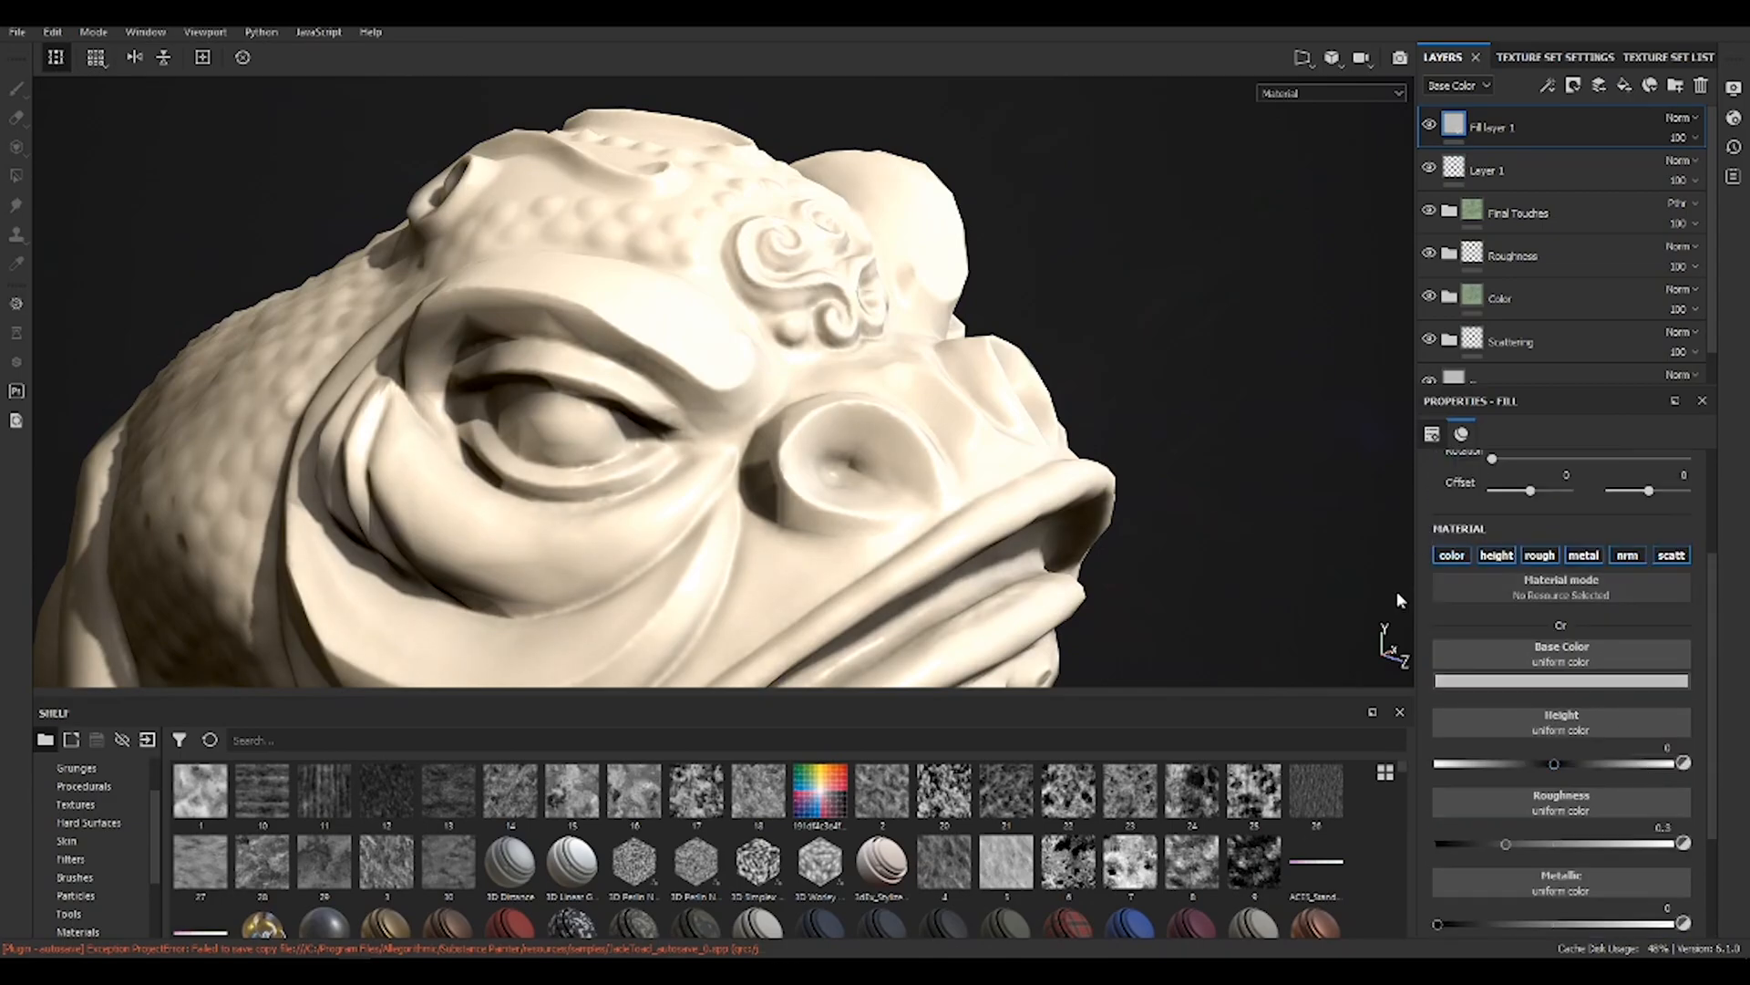
alt+drag(685, 401, 890, 357)
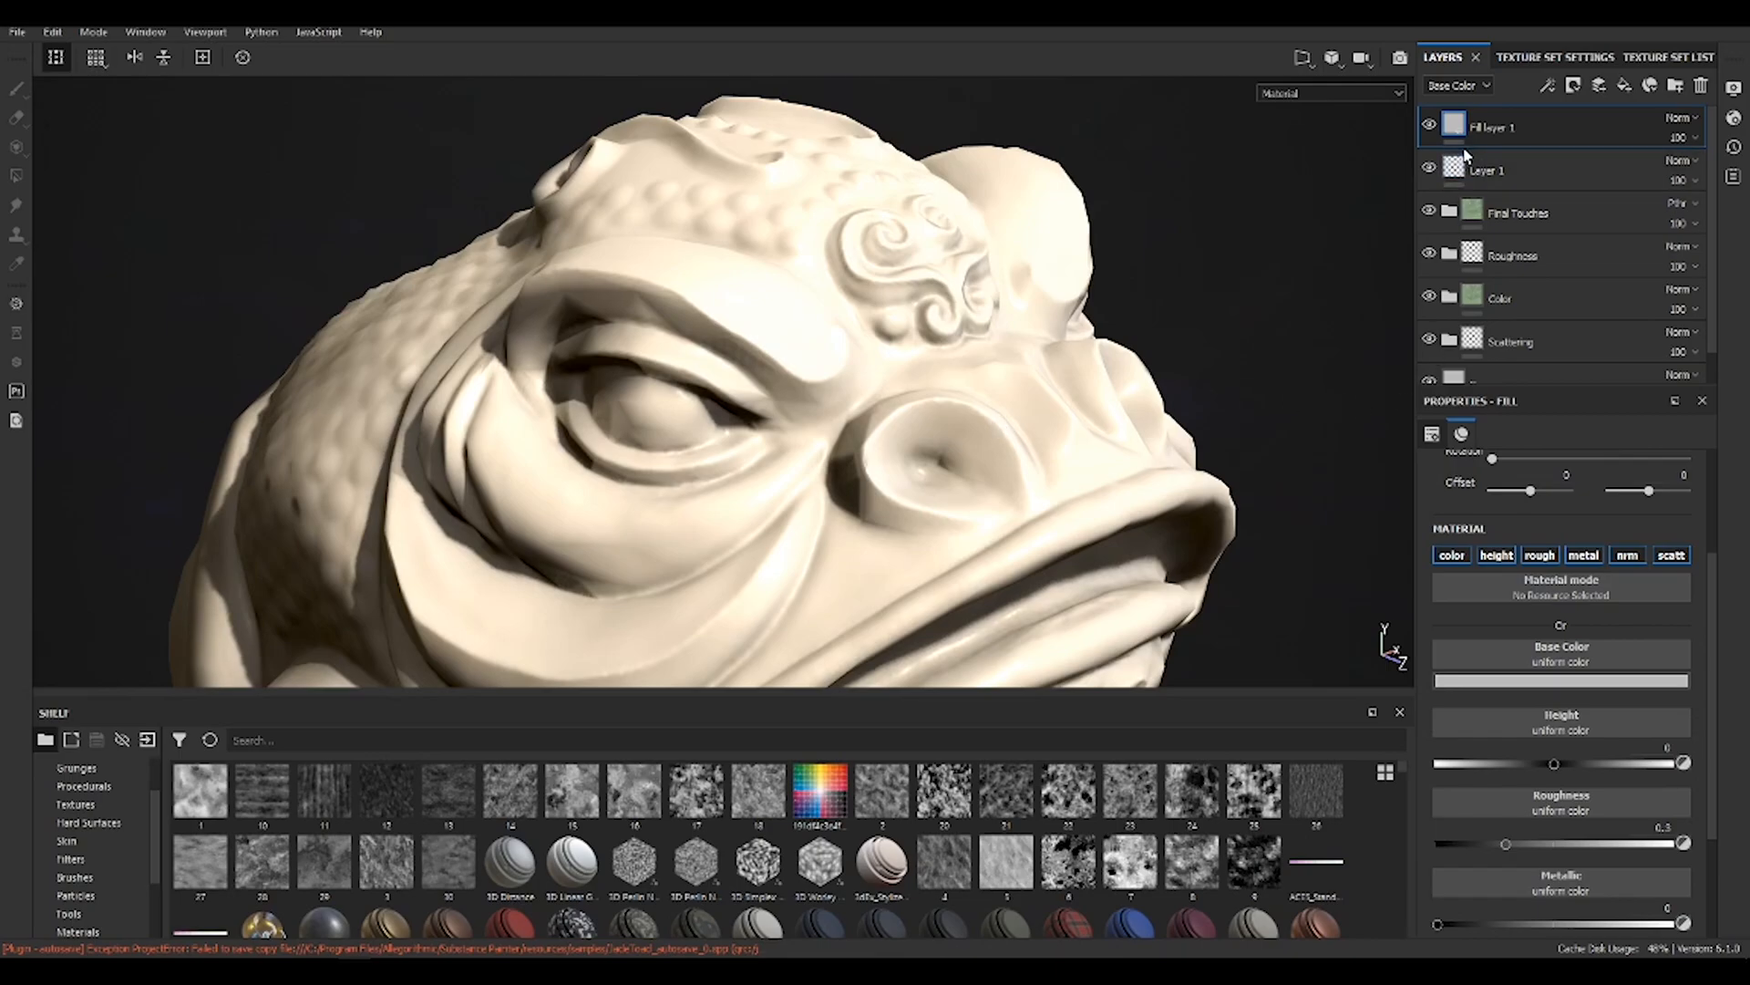
Switch the main shader to pbr-metal-rough-with-alpha-blending
click(1734, 120)
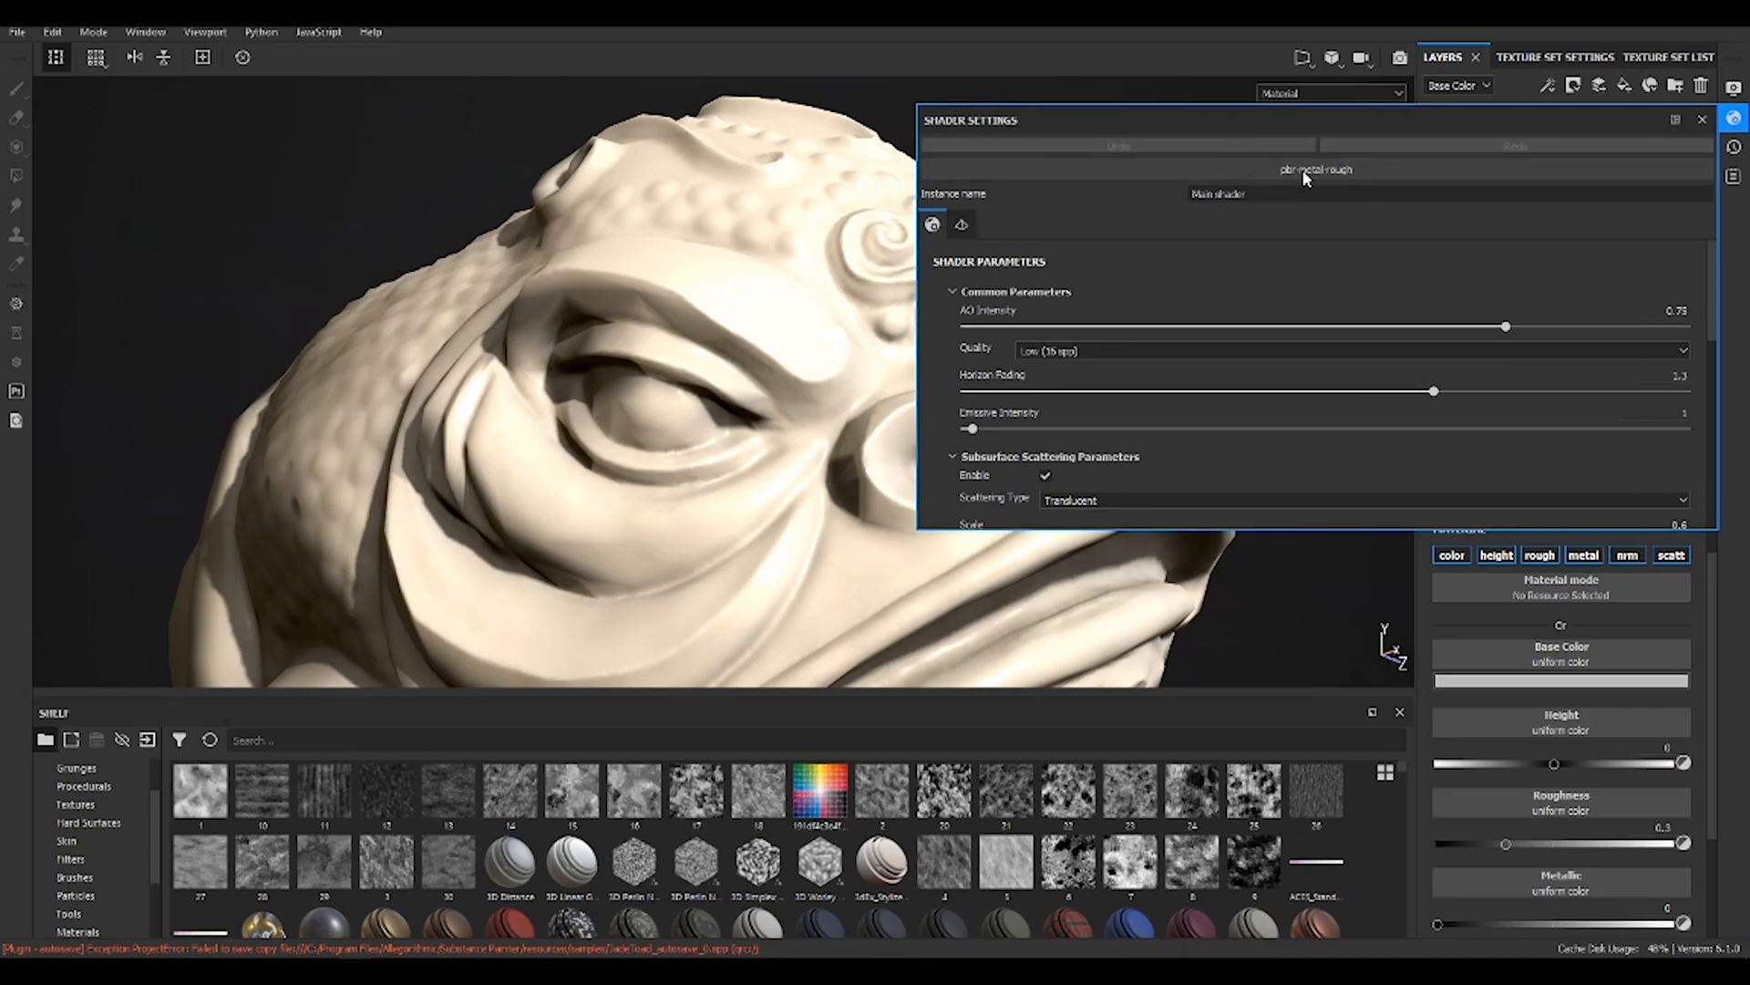
click(1367, 173)
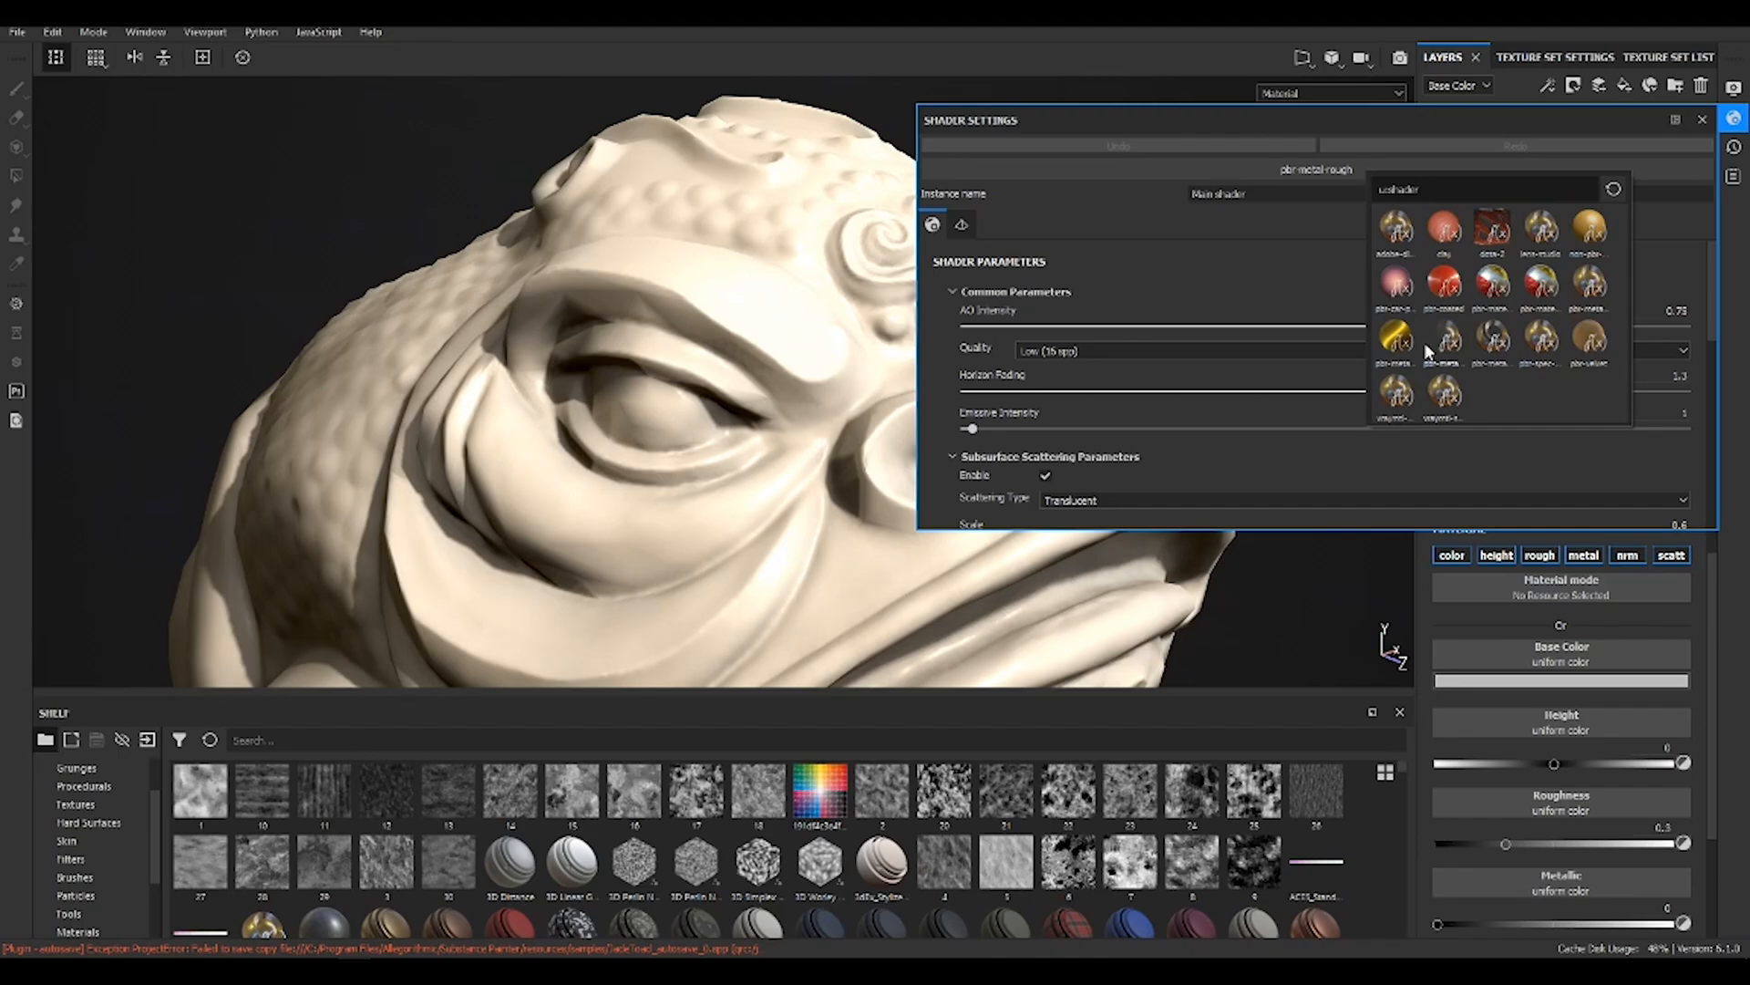
mouse_move(1452, 341)
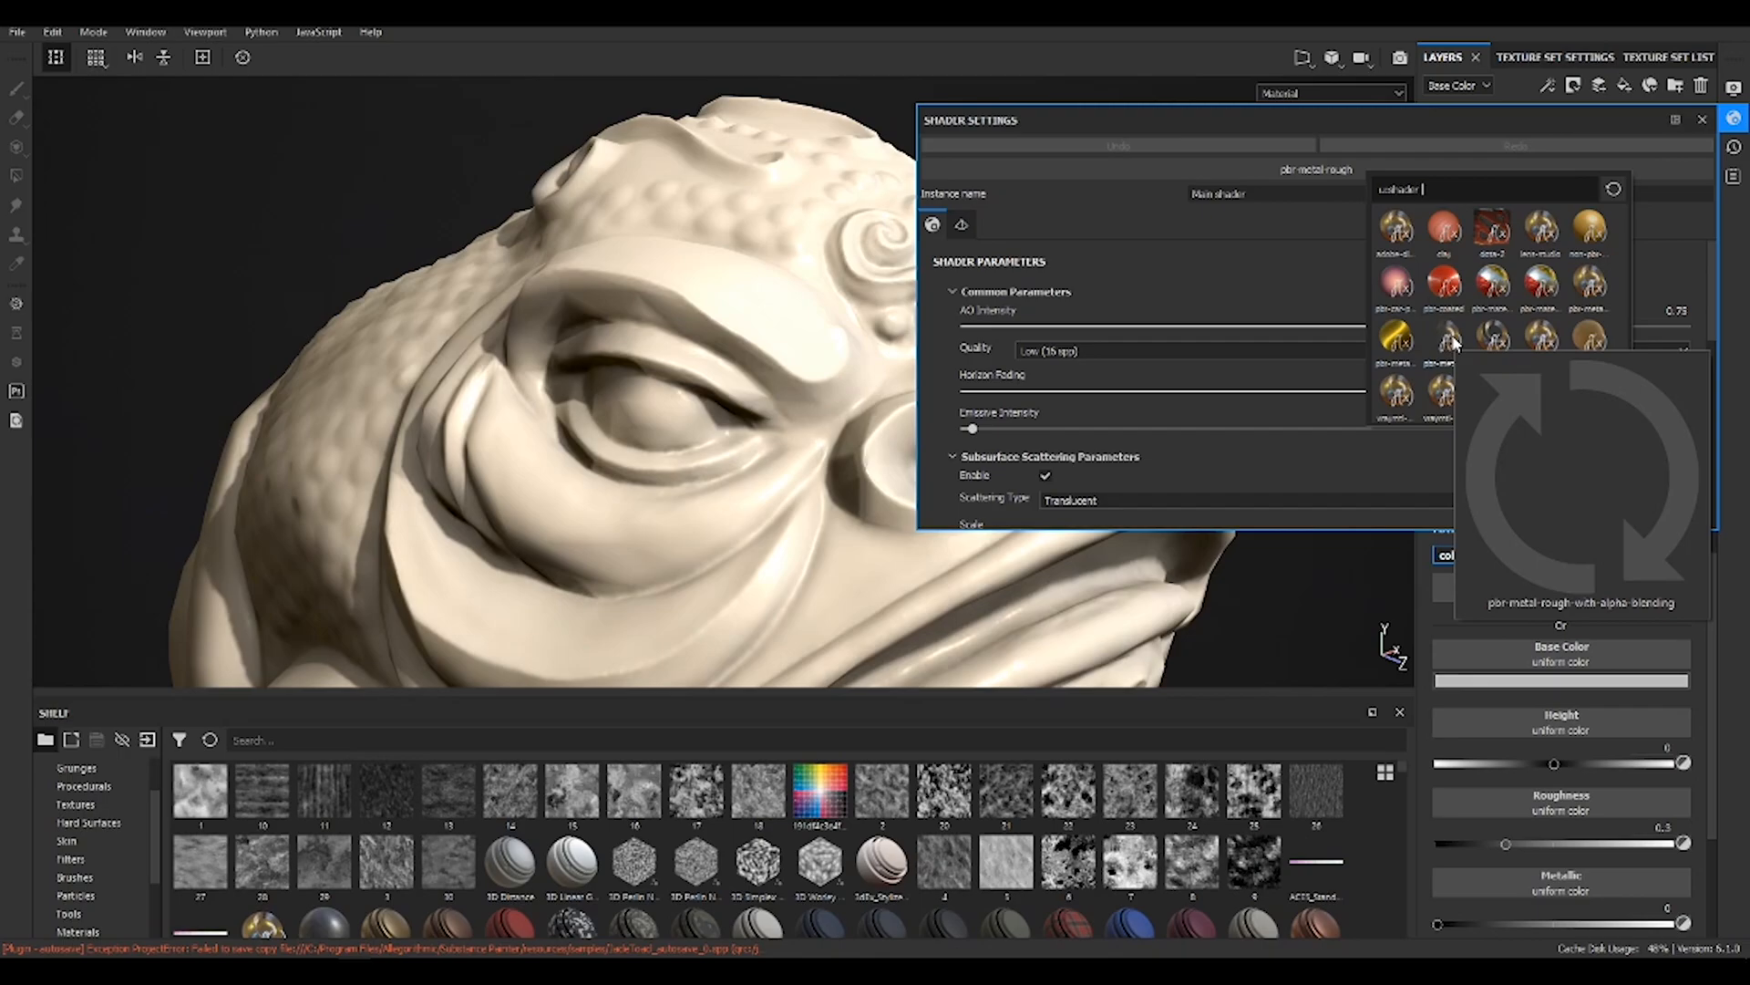
click(1452, 339)
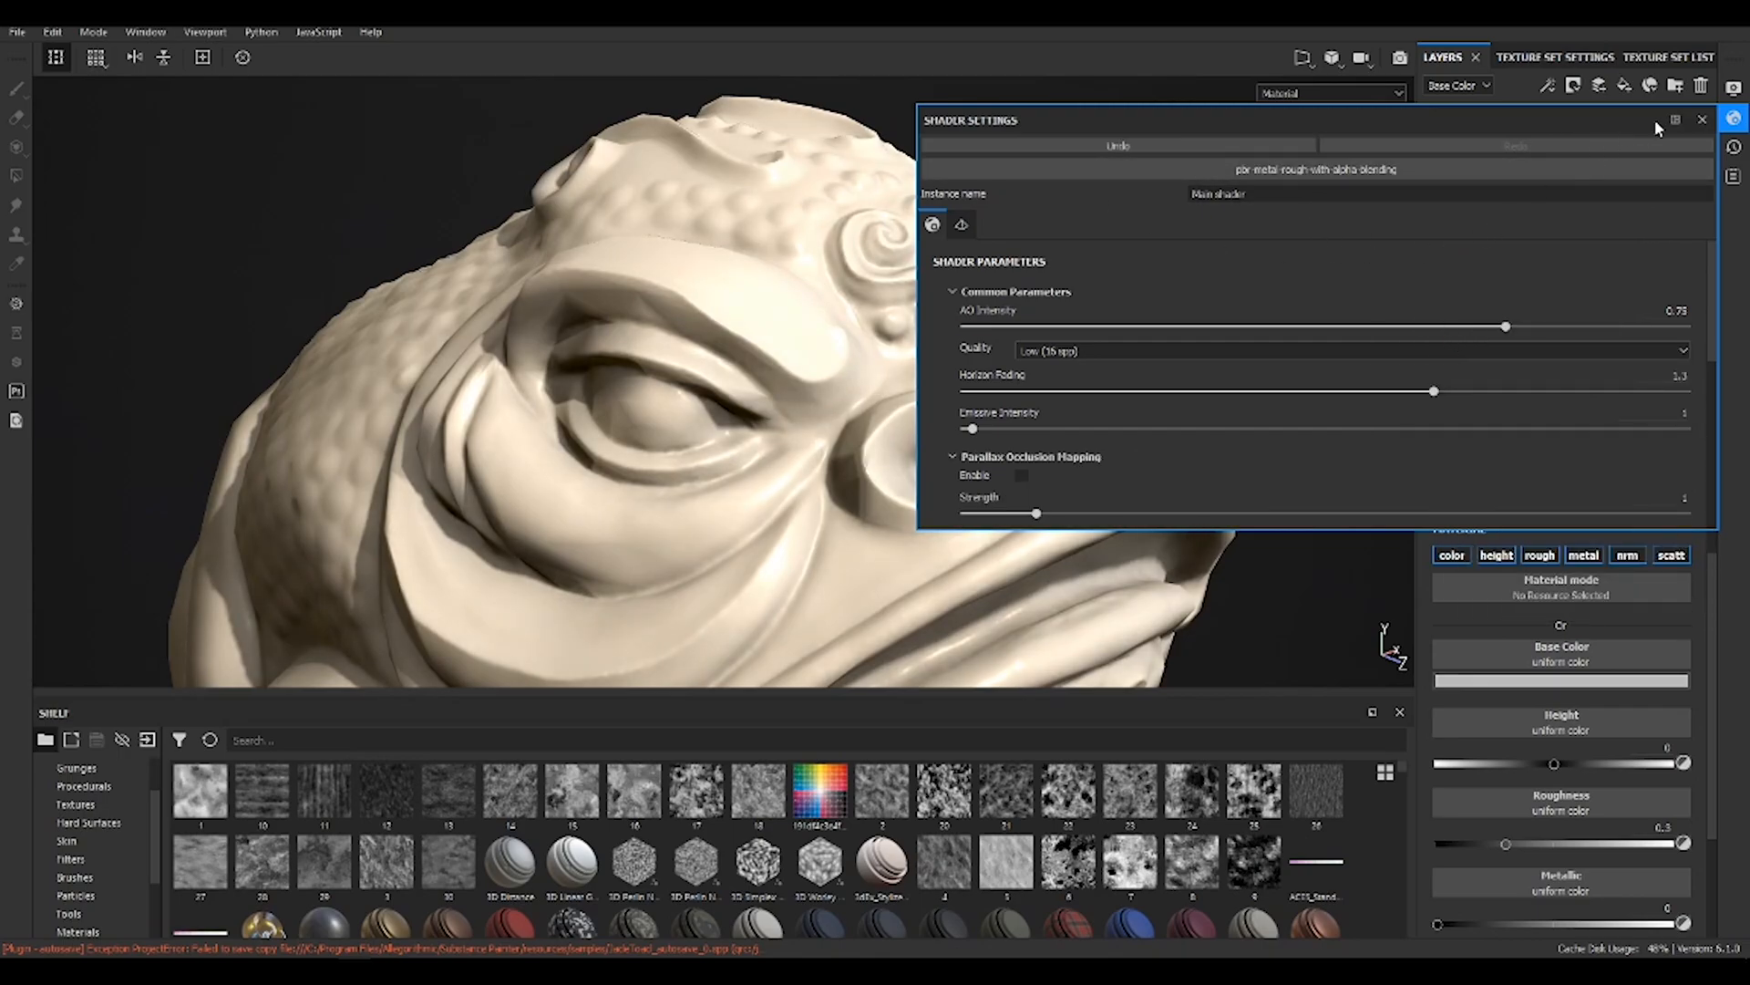
drag(1708, 259, 1709, 423)
click(1734, 118)
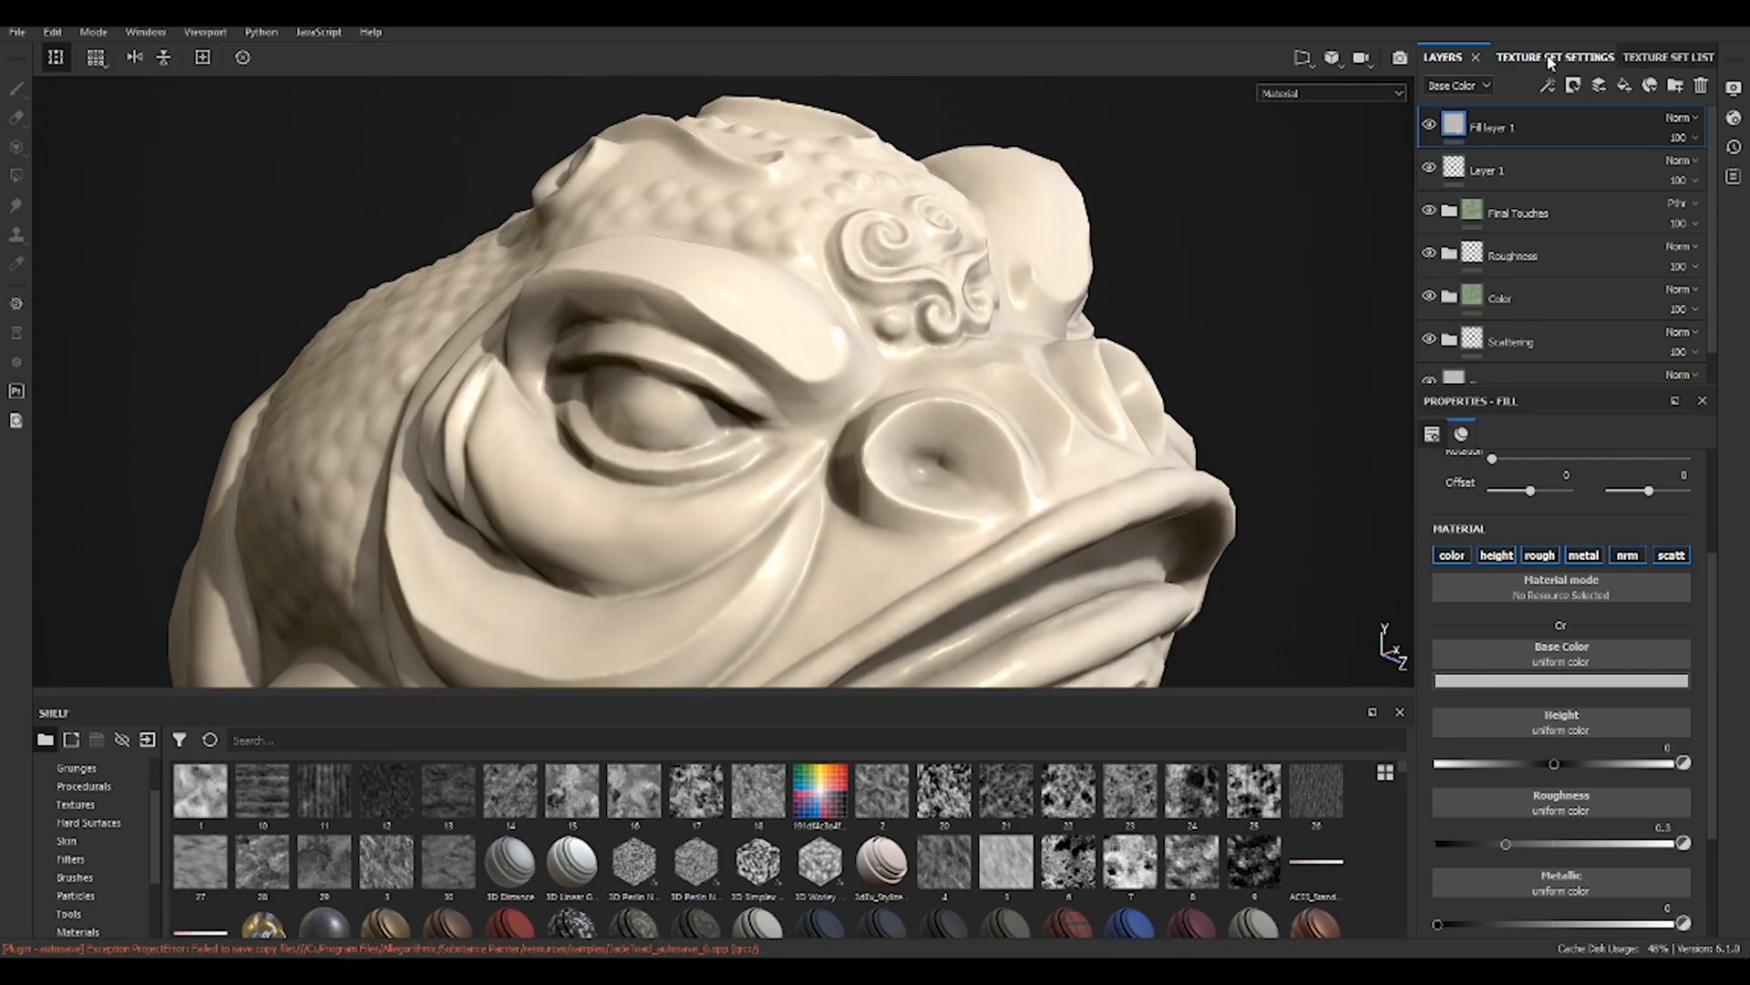
Add an Opacity channel to the texture set and return to the layer stack
click(1549, 60)
scroll(1708, 247, down, 3)
scroll(1705, 251, down, 2)
scroll(1703, 272, up, 4)
scroll(1710, 212, up, 1)
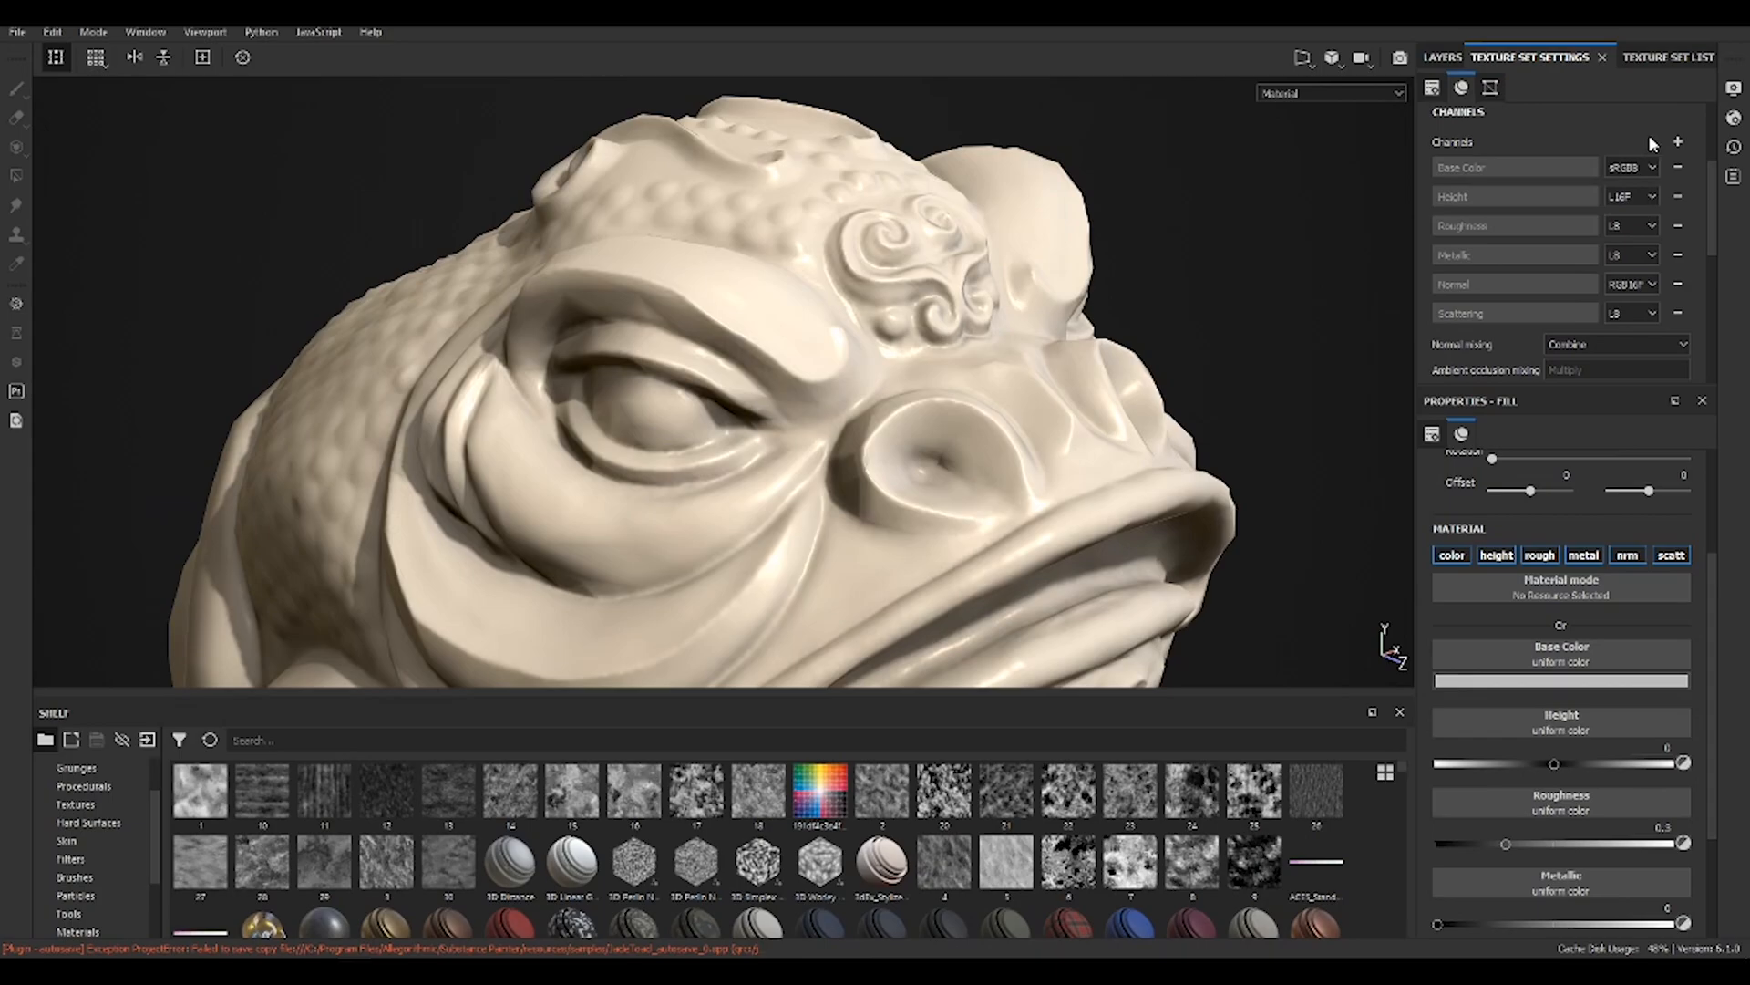
click(1678, 141)
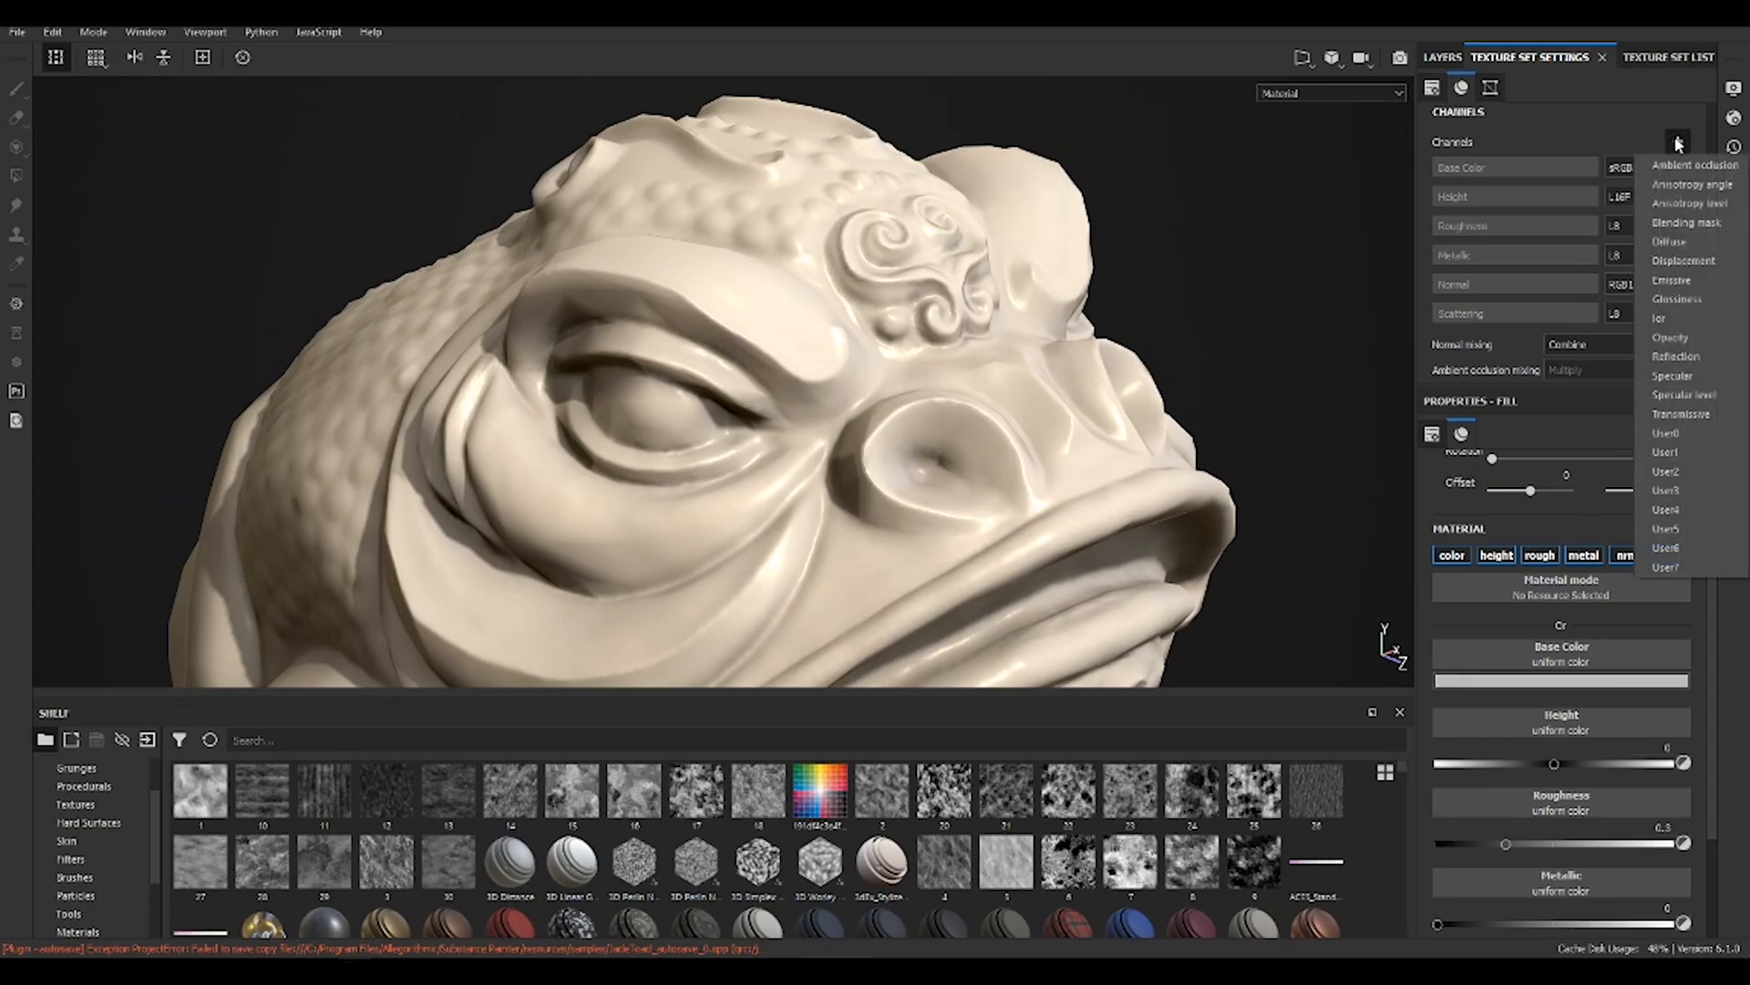
click(1676, 337)
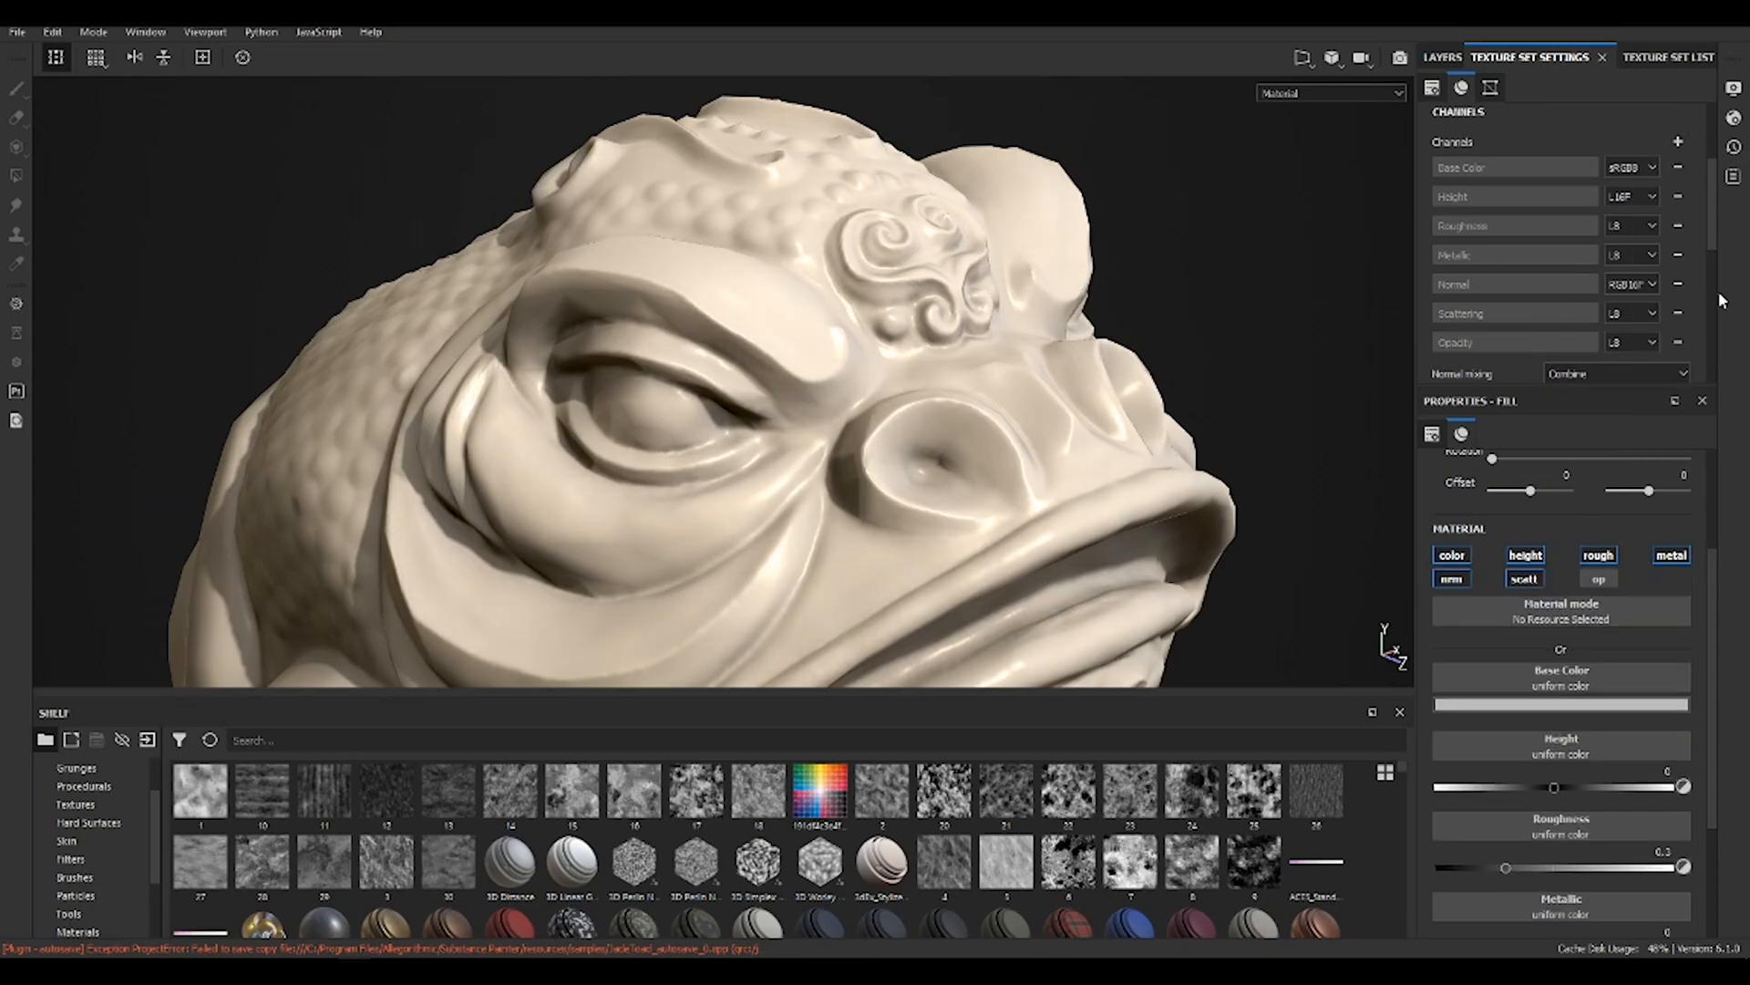
click(1442, 56)
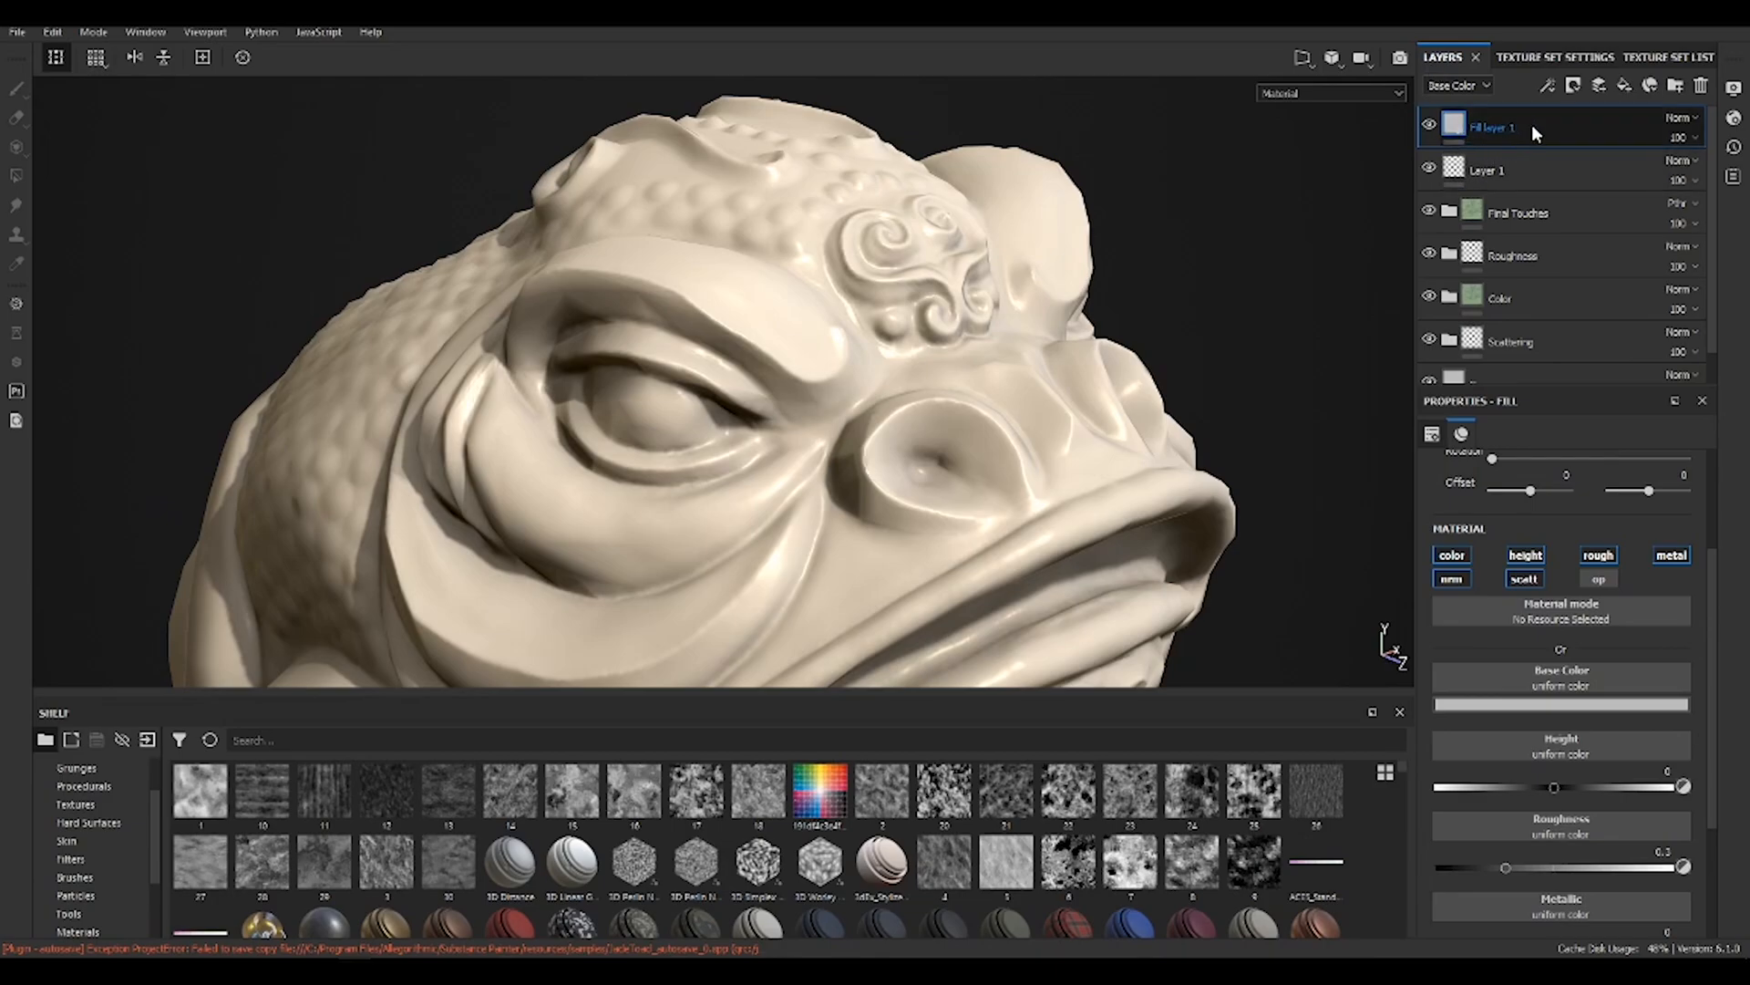
Restrict the new fill layer to the opacity channel only, keeping its opacity value at 1
click(1599, 581)
click(1525, 579)
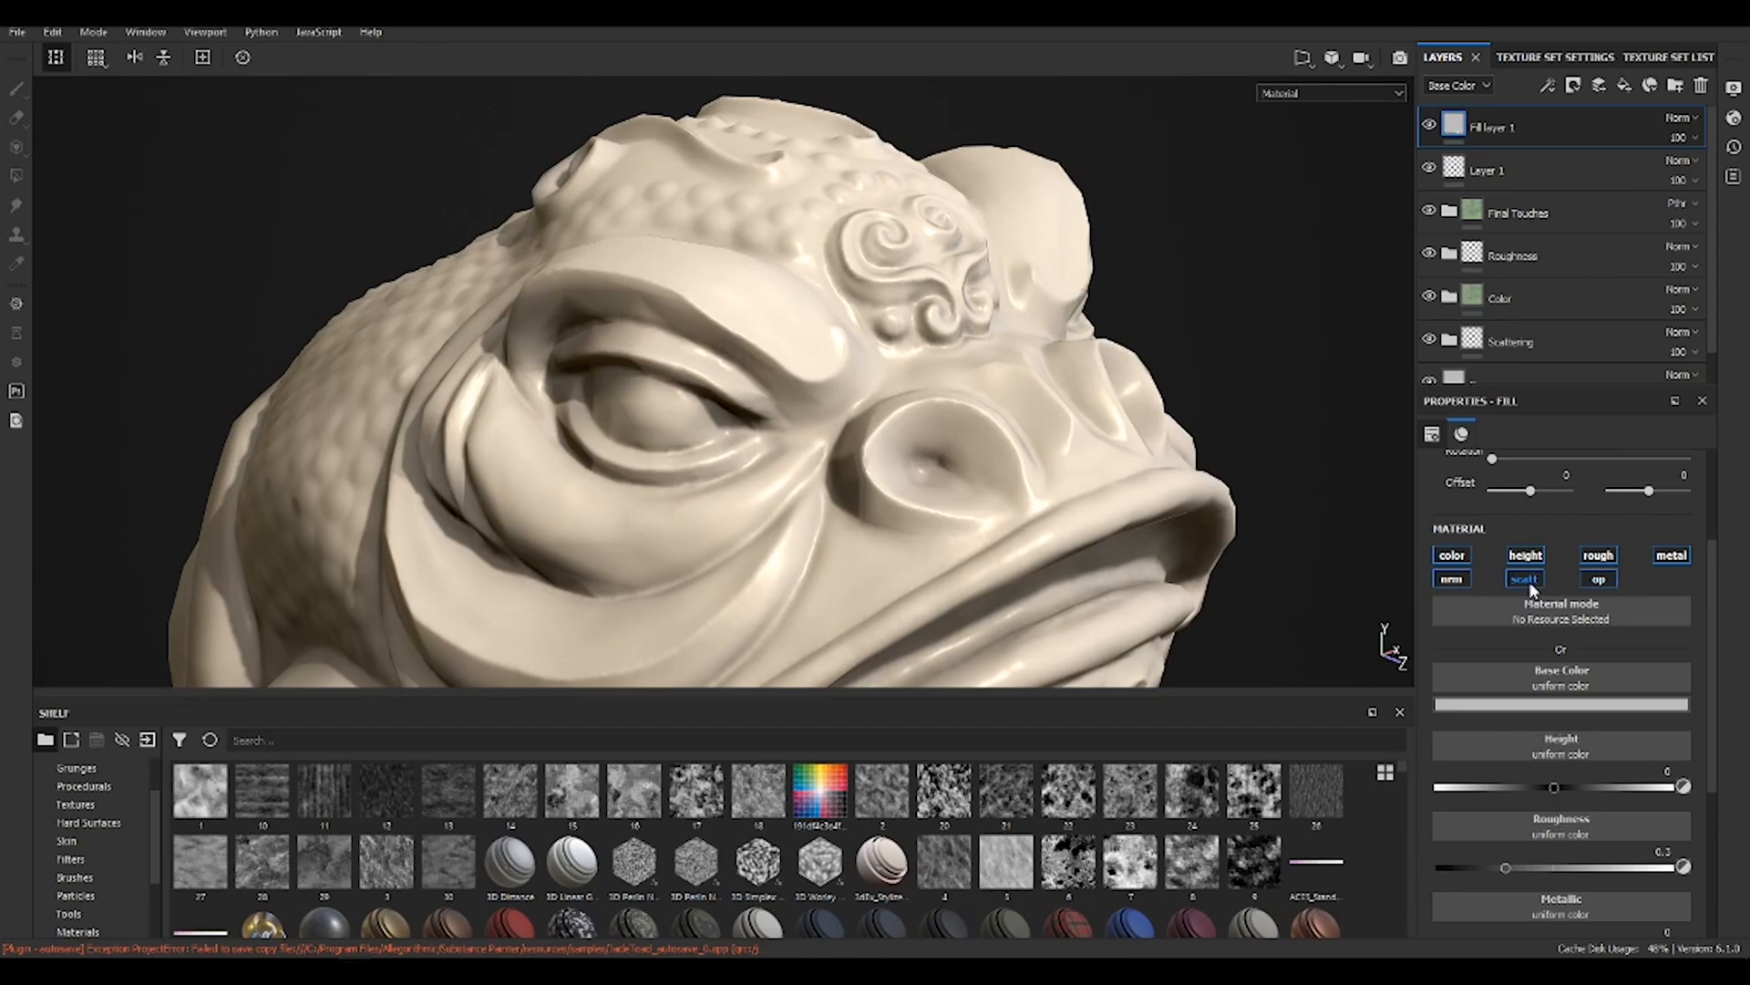
click(1453, 578)
click(1452, 555)
click(1527, 555)
click(1598, 555)
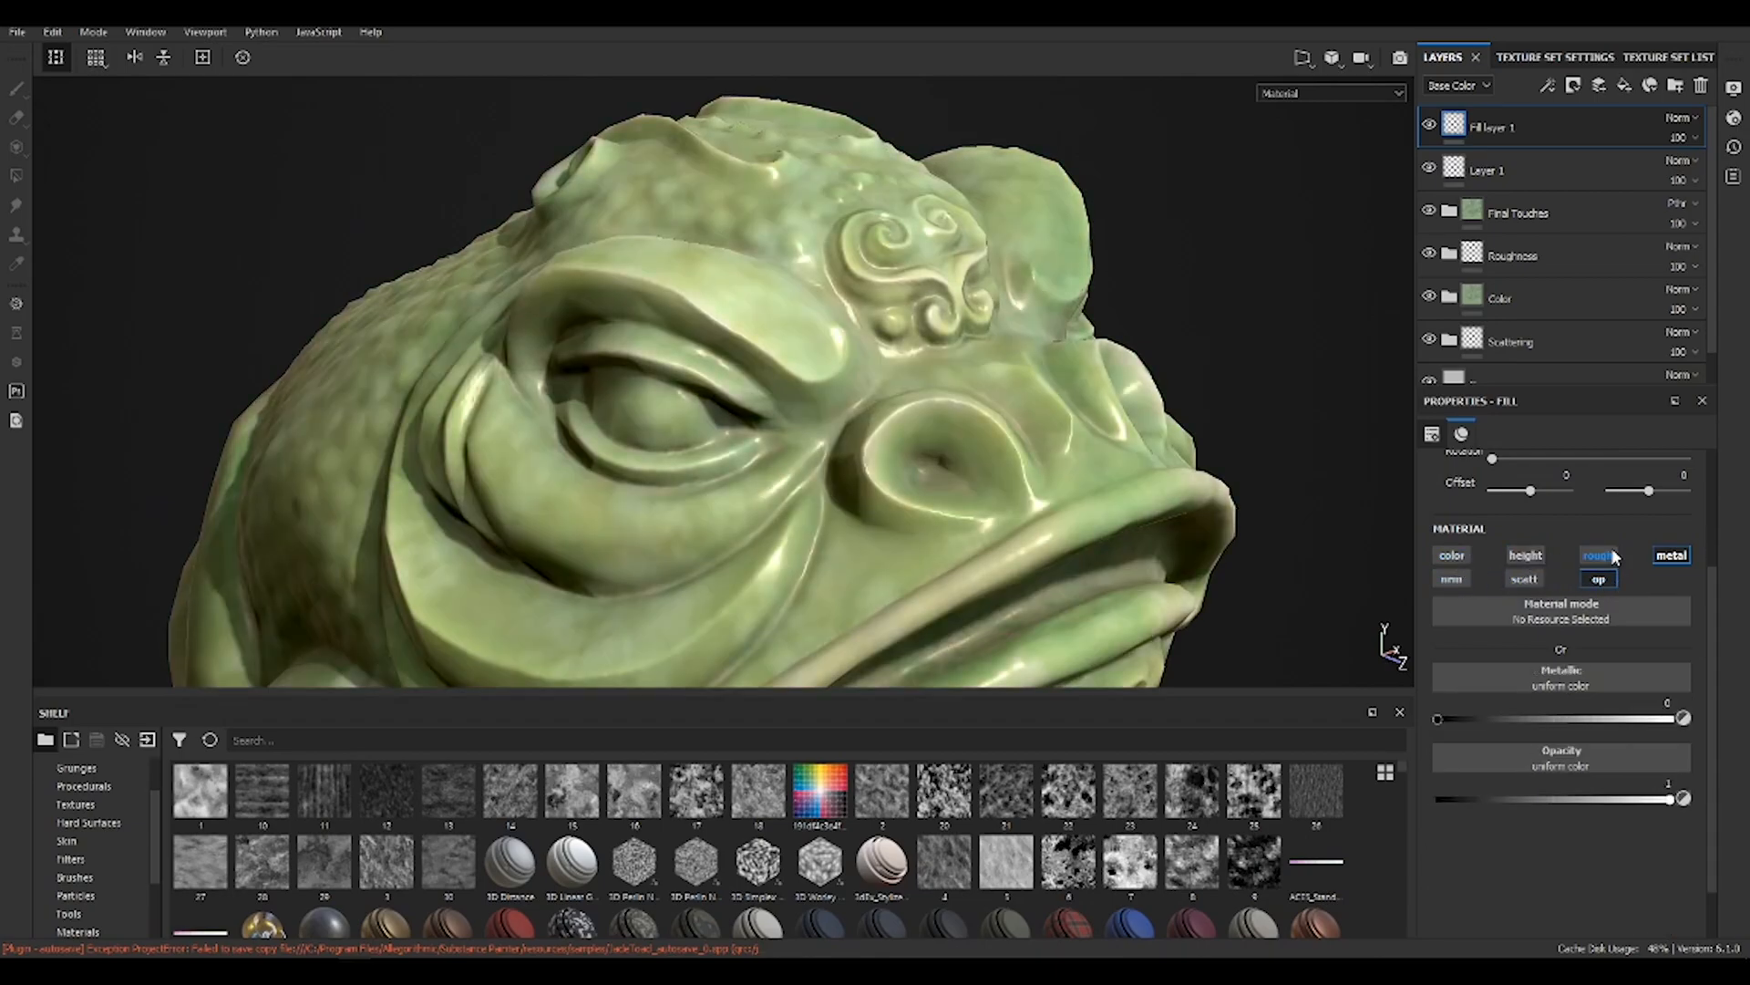
click(1672, 555)
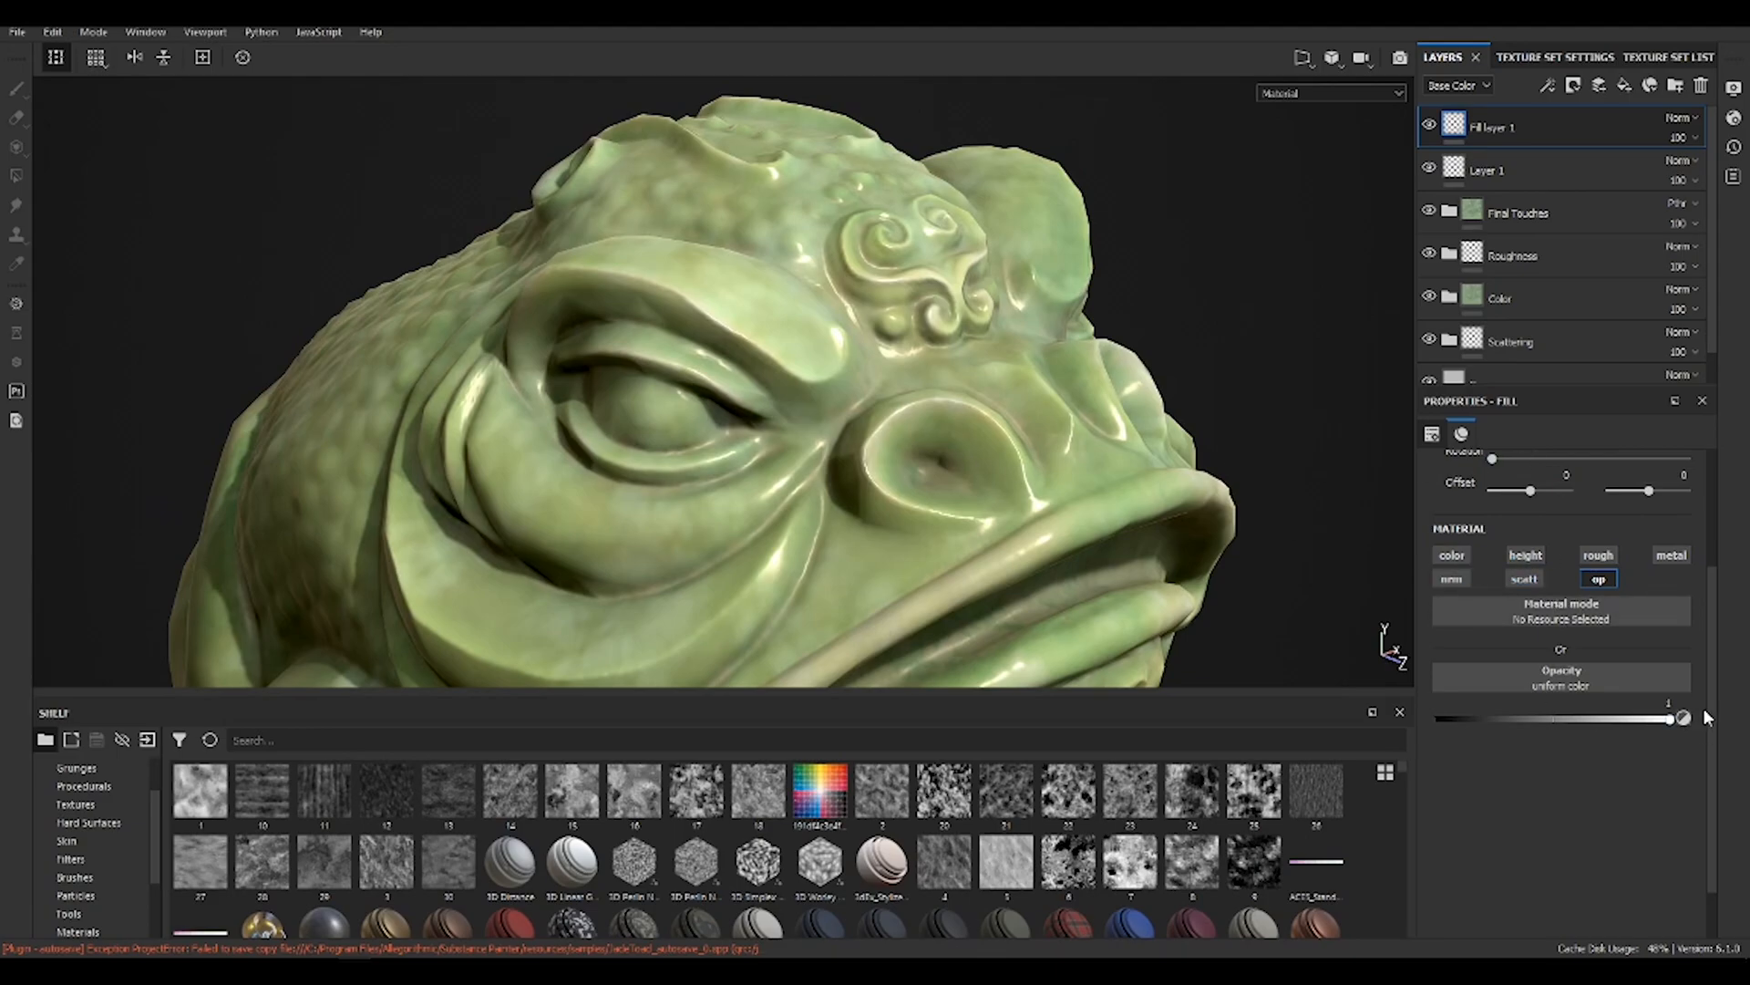
click(1661, 727)
mouse_move(1678, 725)
mouse_down()
mouse_move(1424, 714)
mouse_move(1710, 723)
mouse_up()
Give the fill layer a black mask and add a paint effect to that mask
alt+drag(862, 324, 802, 364)
alt+right_drag(802, 364, 1075, 418)
alt+drag(1075, 419, 923, 445)
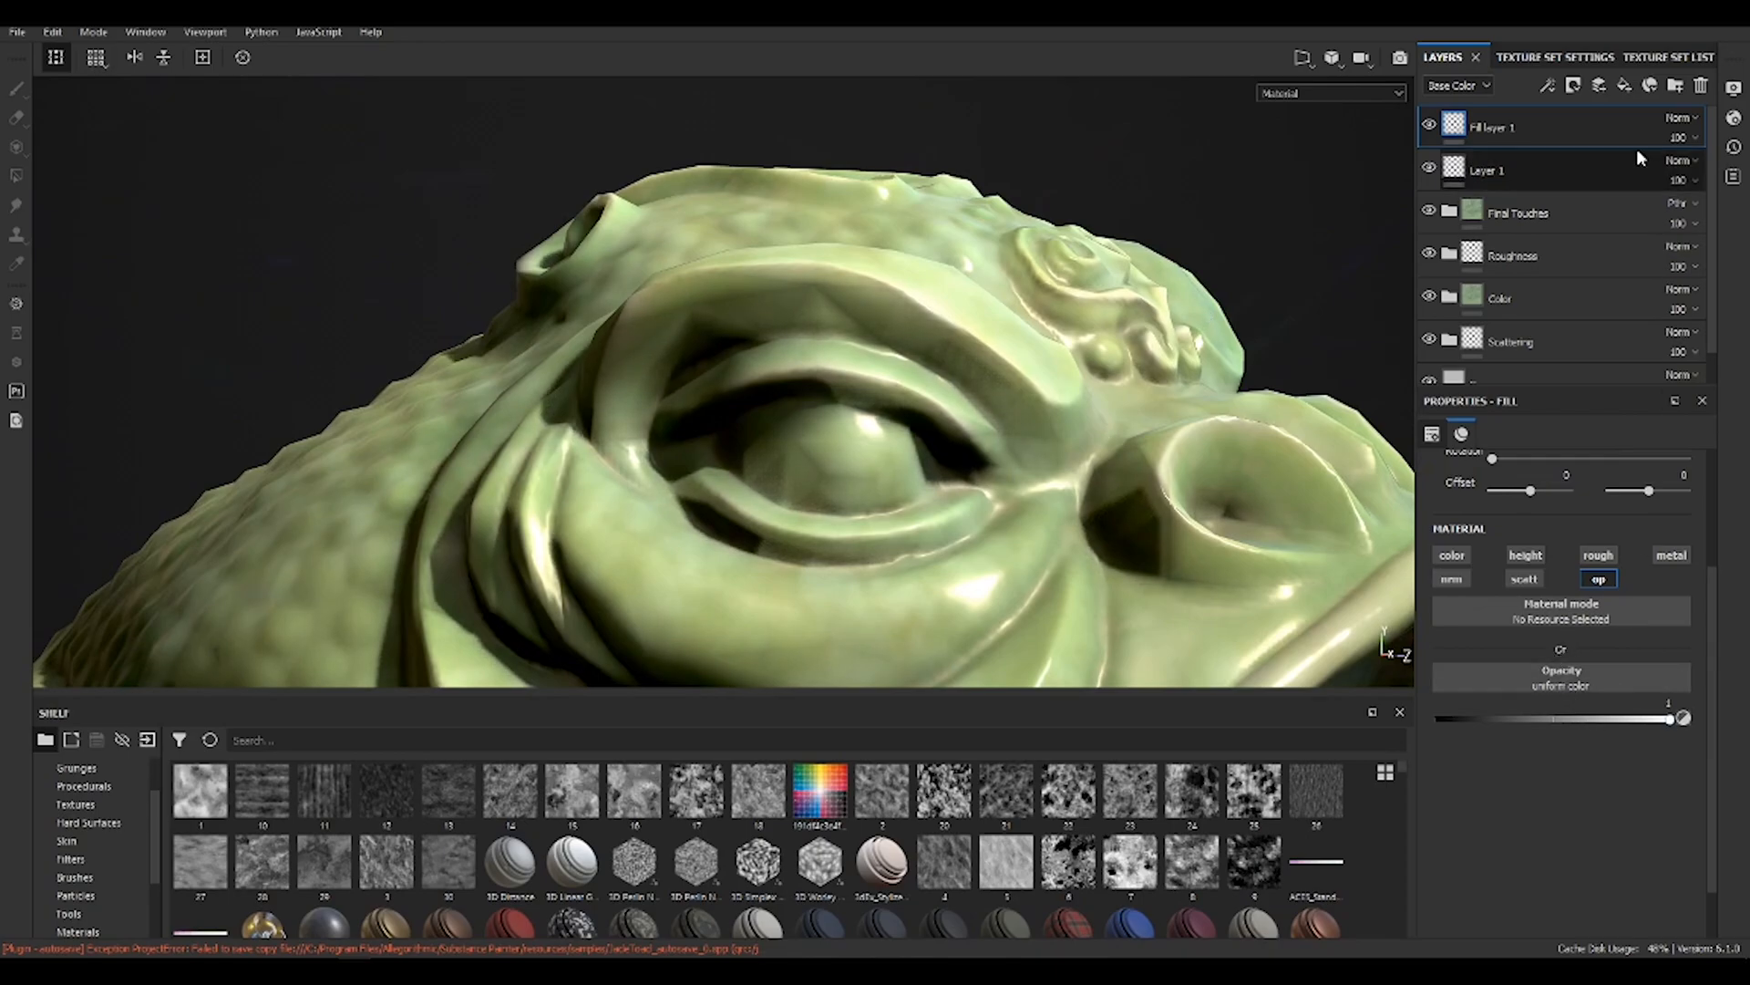
click(1573, 85)
click(1623, 135)
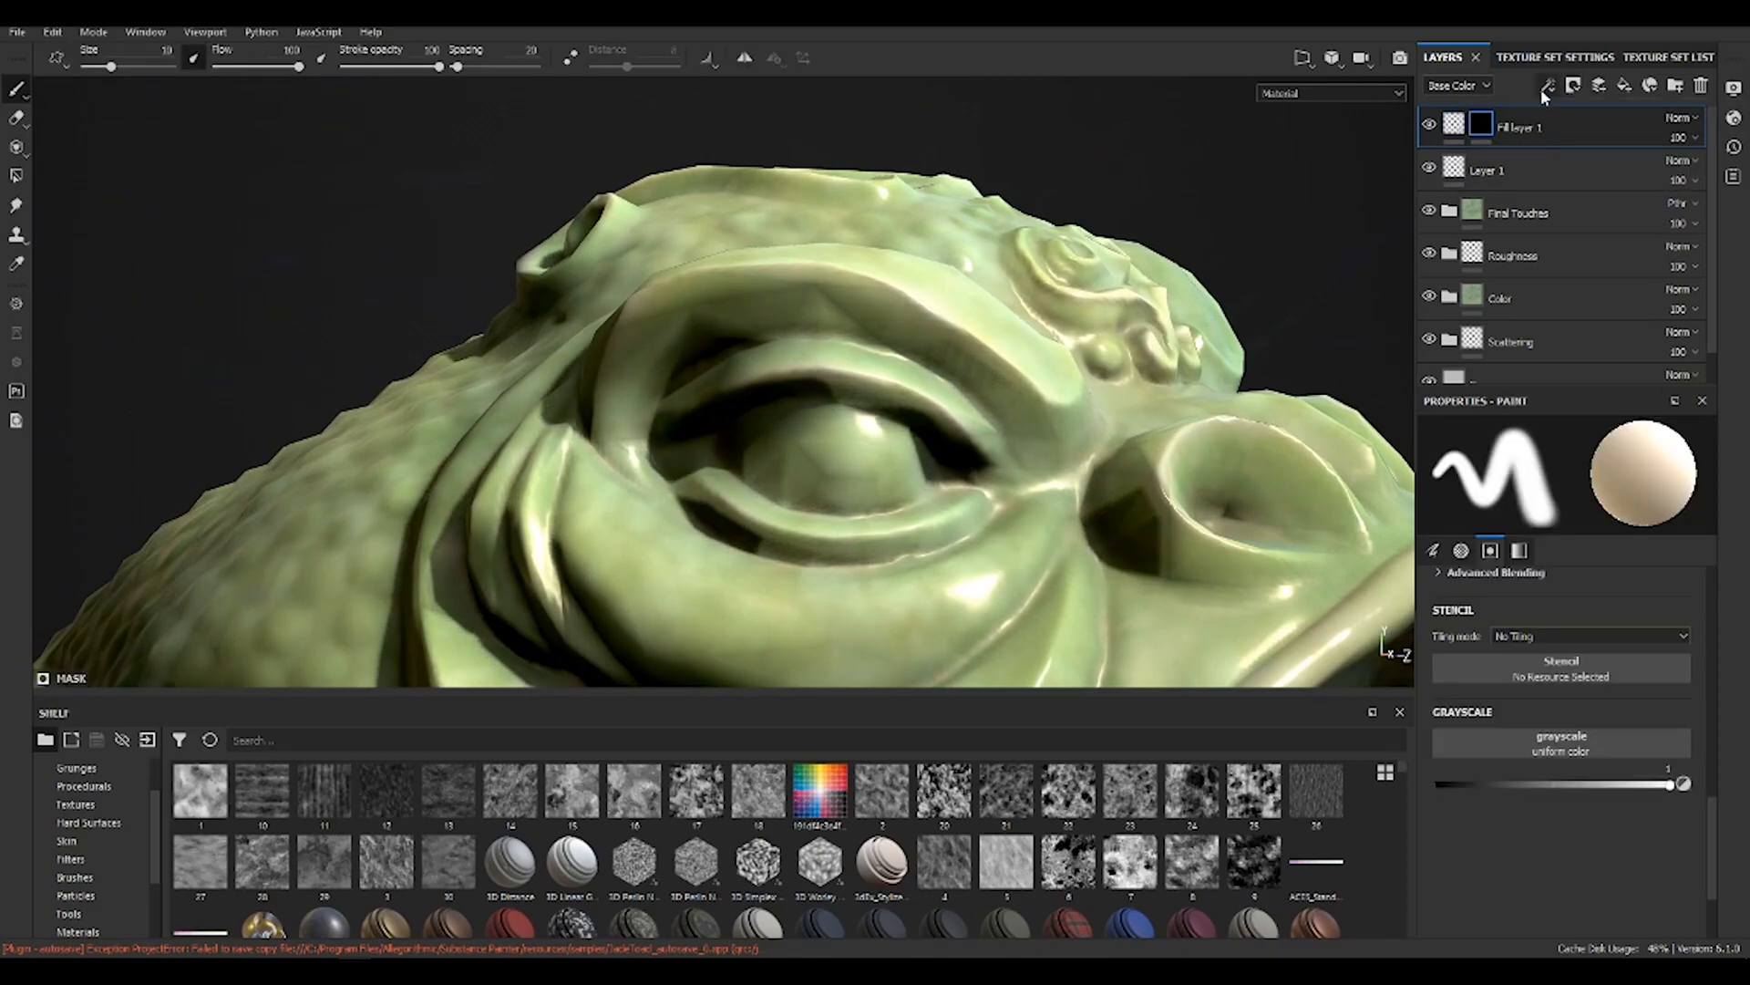
click(1549, 86)
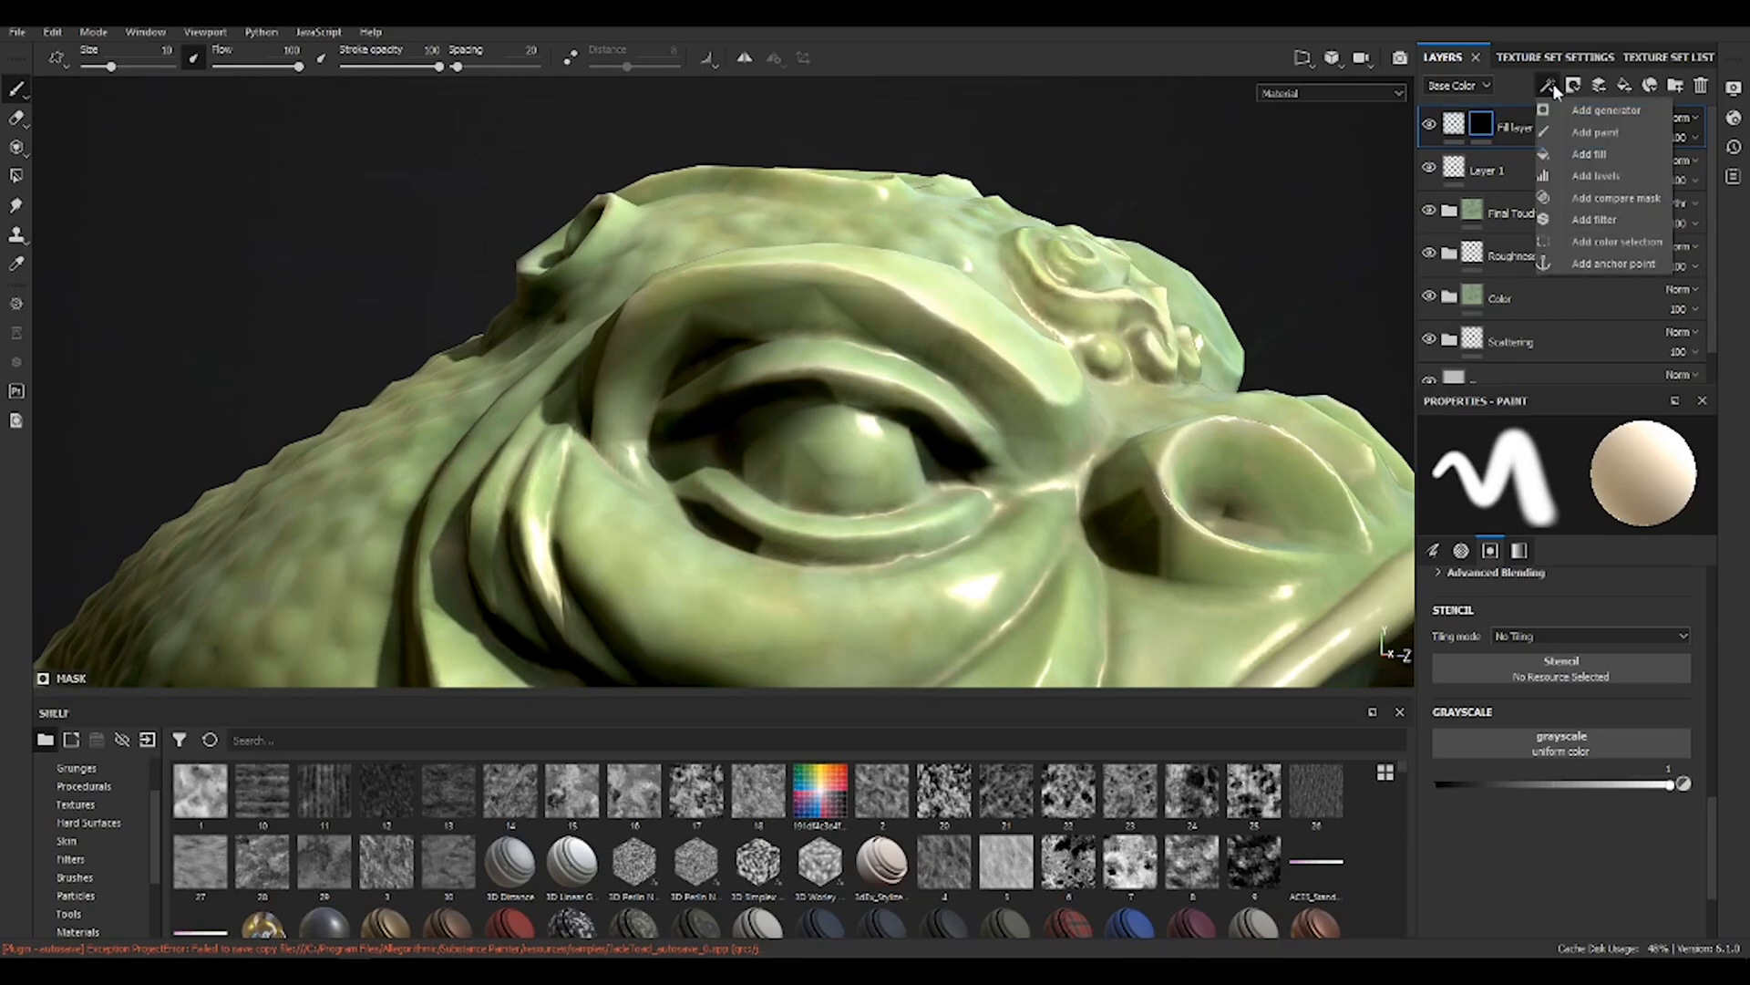
click(1604, 132)
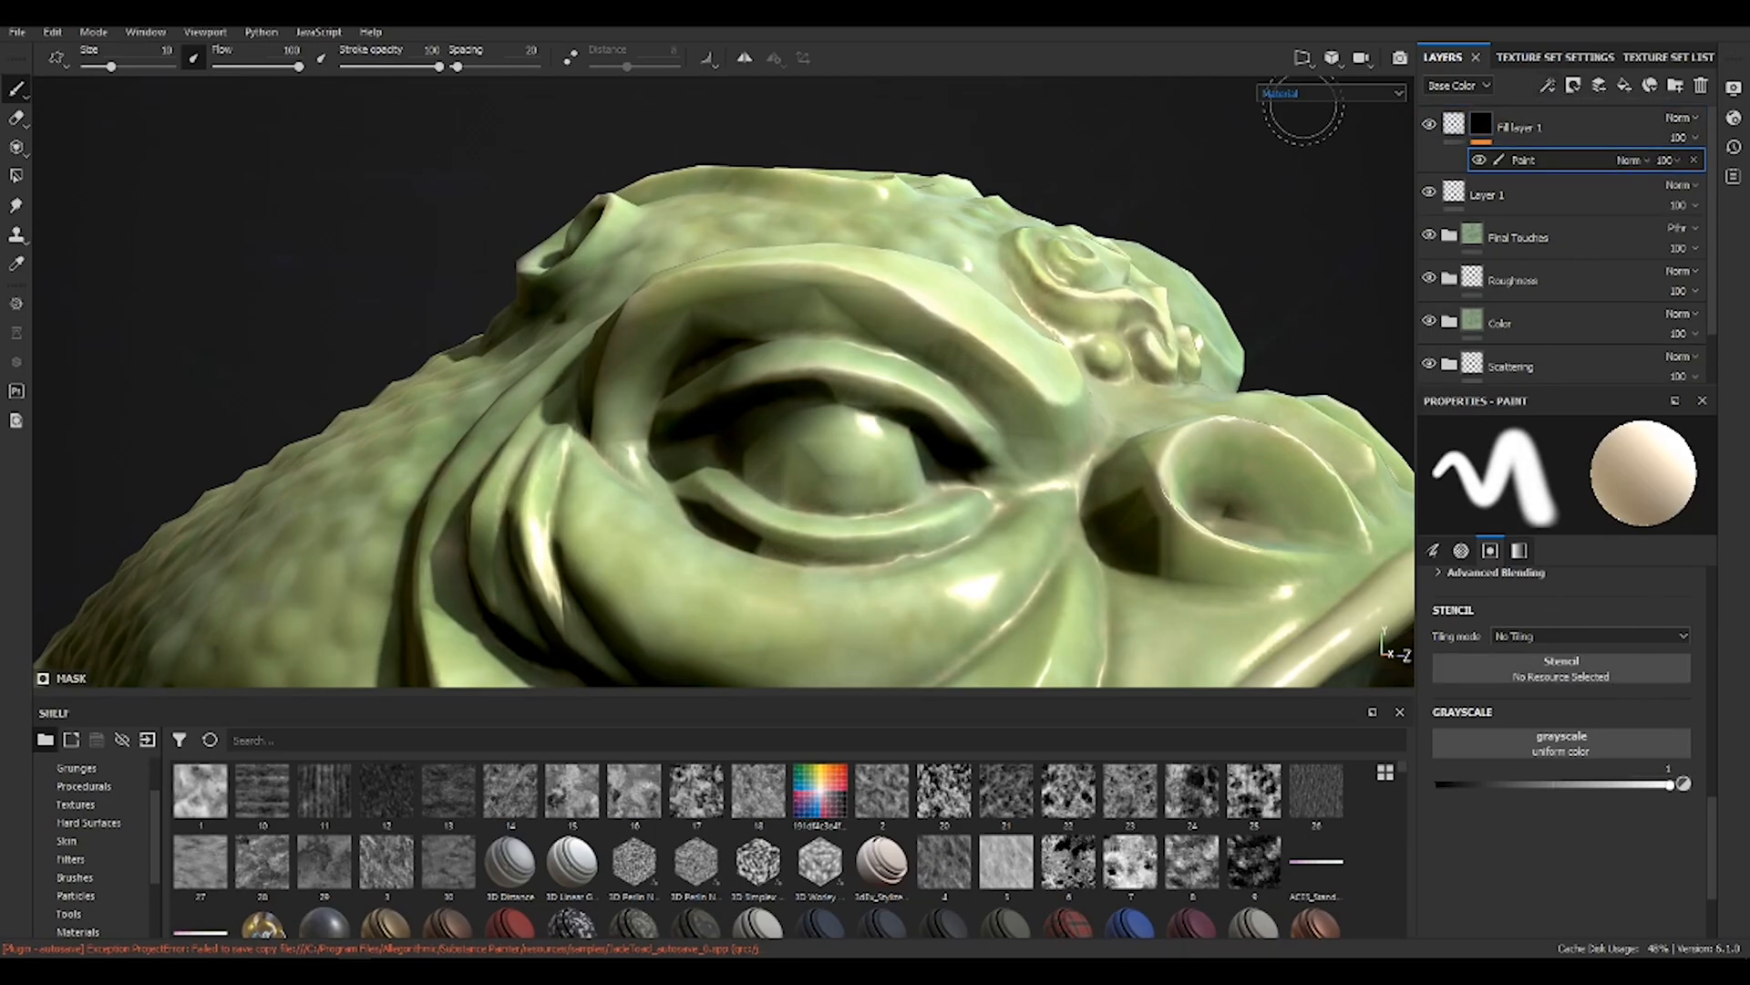
Set the fill layer's opacity channel value to 0
alt+drag(1130, 432, 1106, 464)
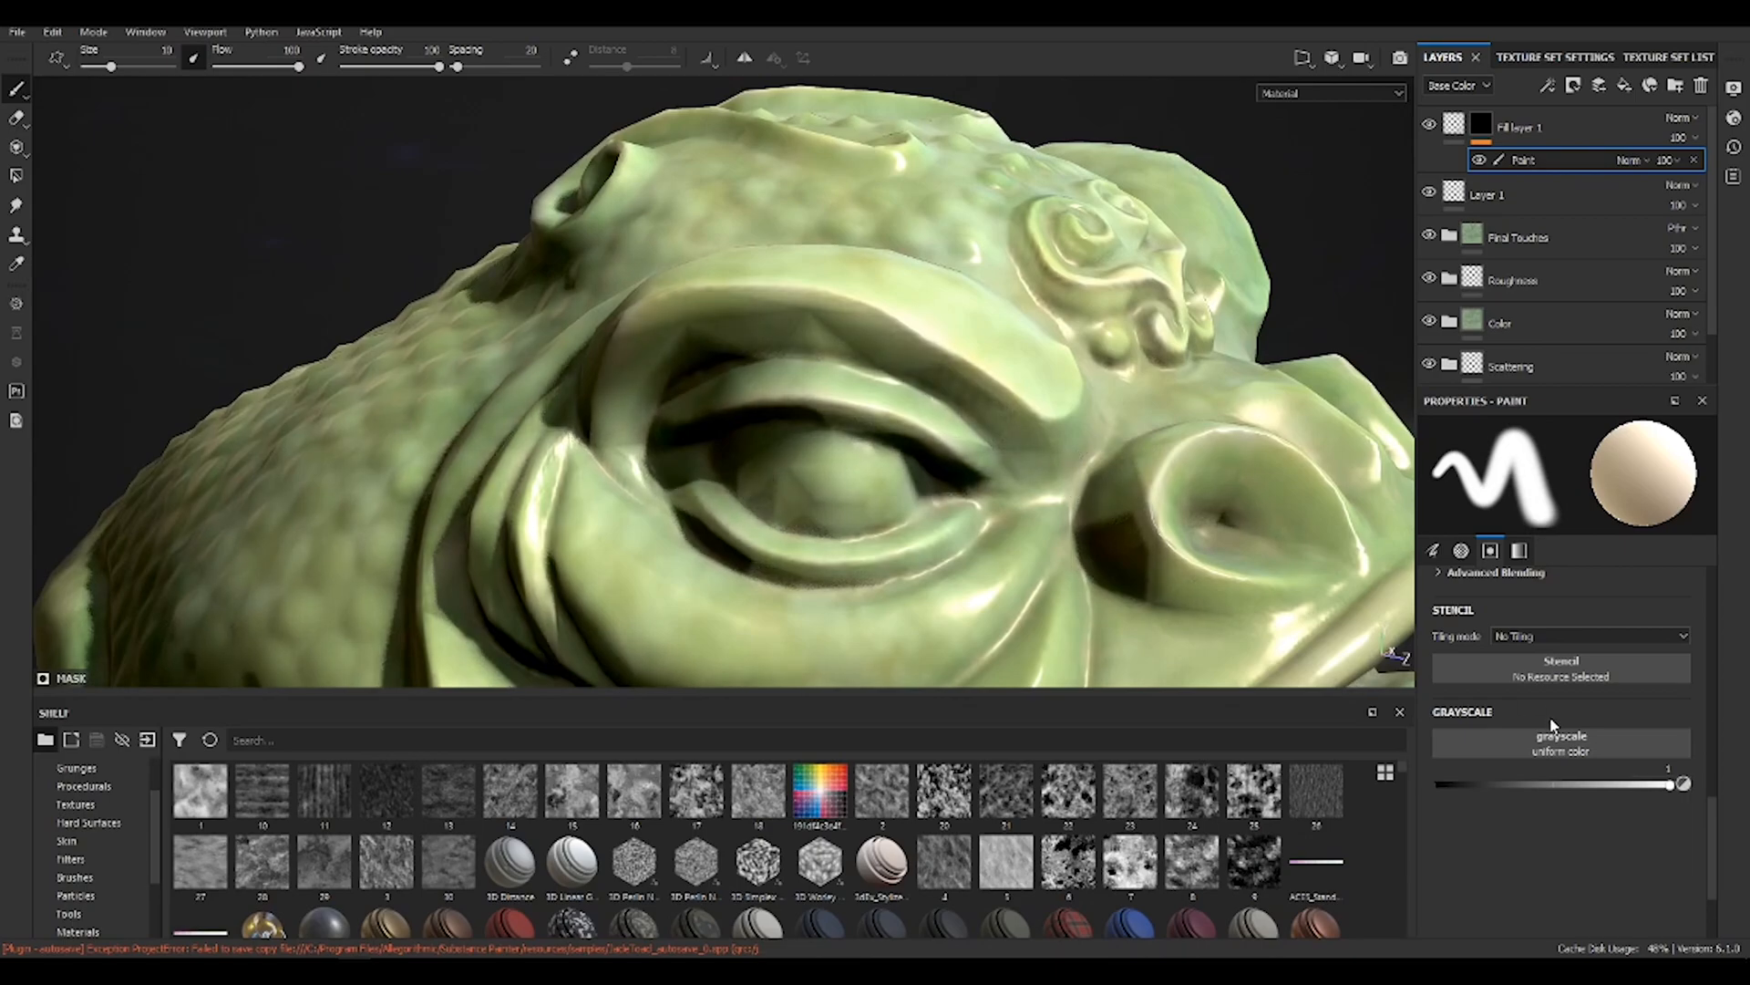
click(1448, 121)
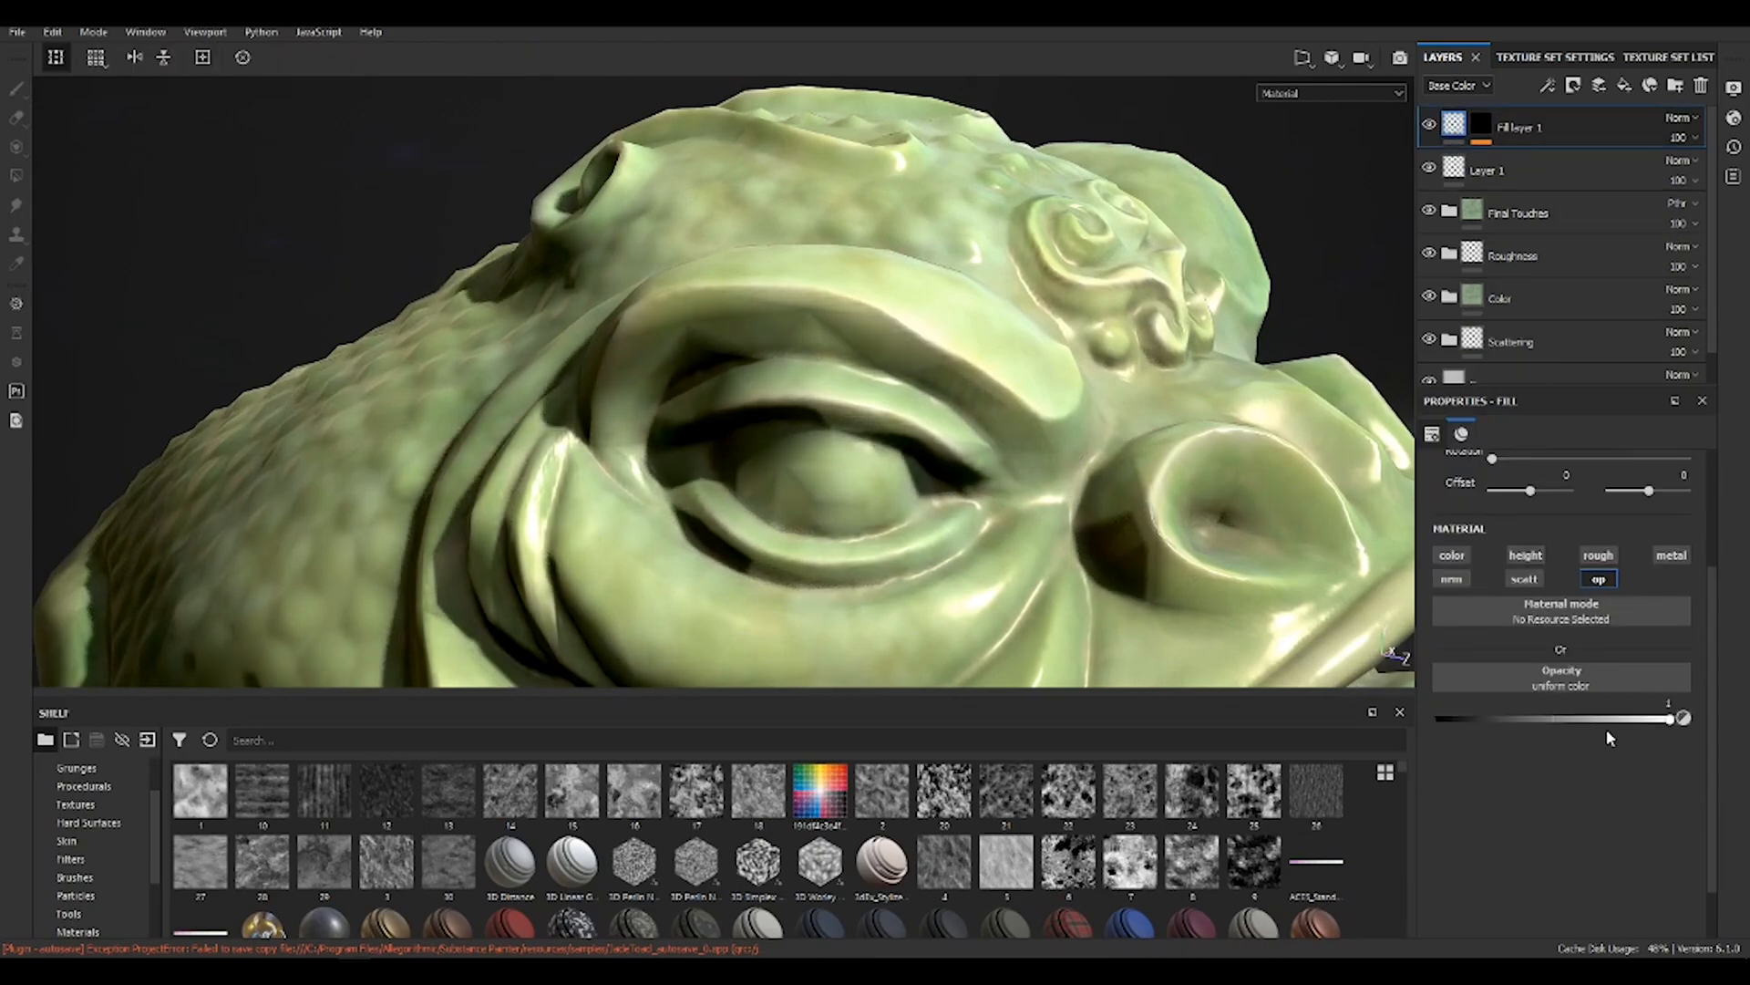
drag(1610, 718, 1427, 719)
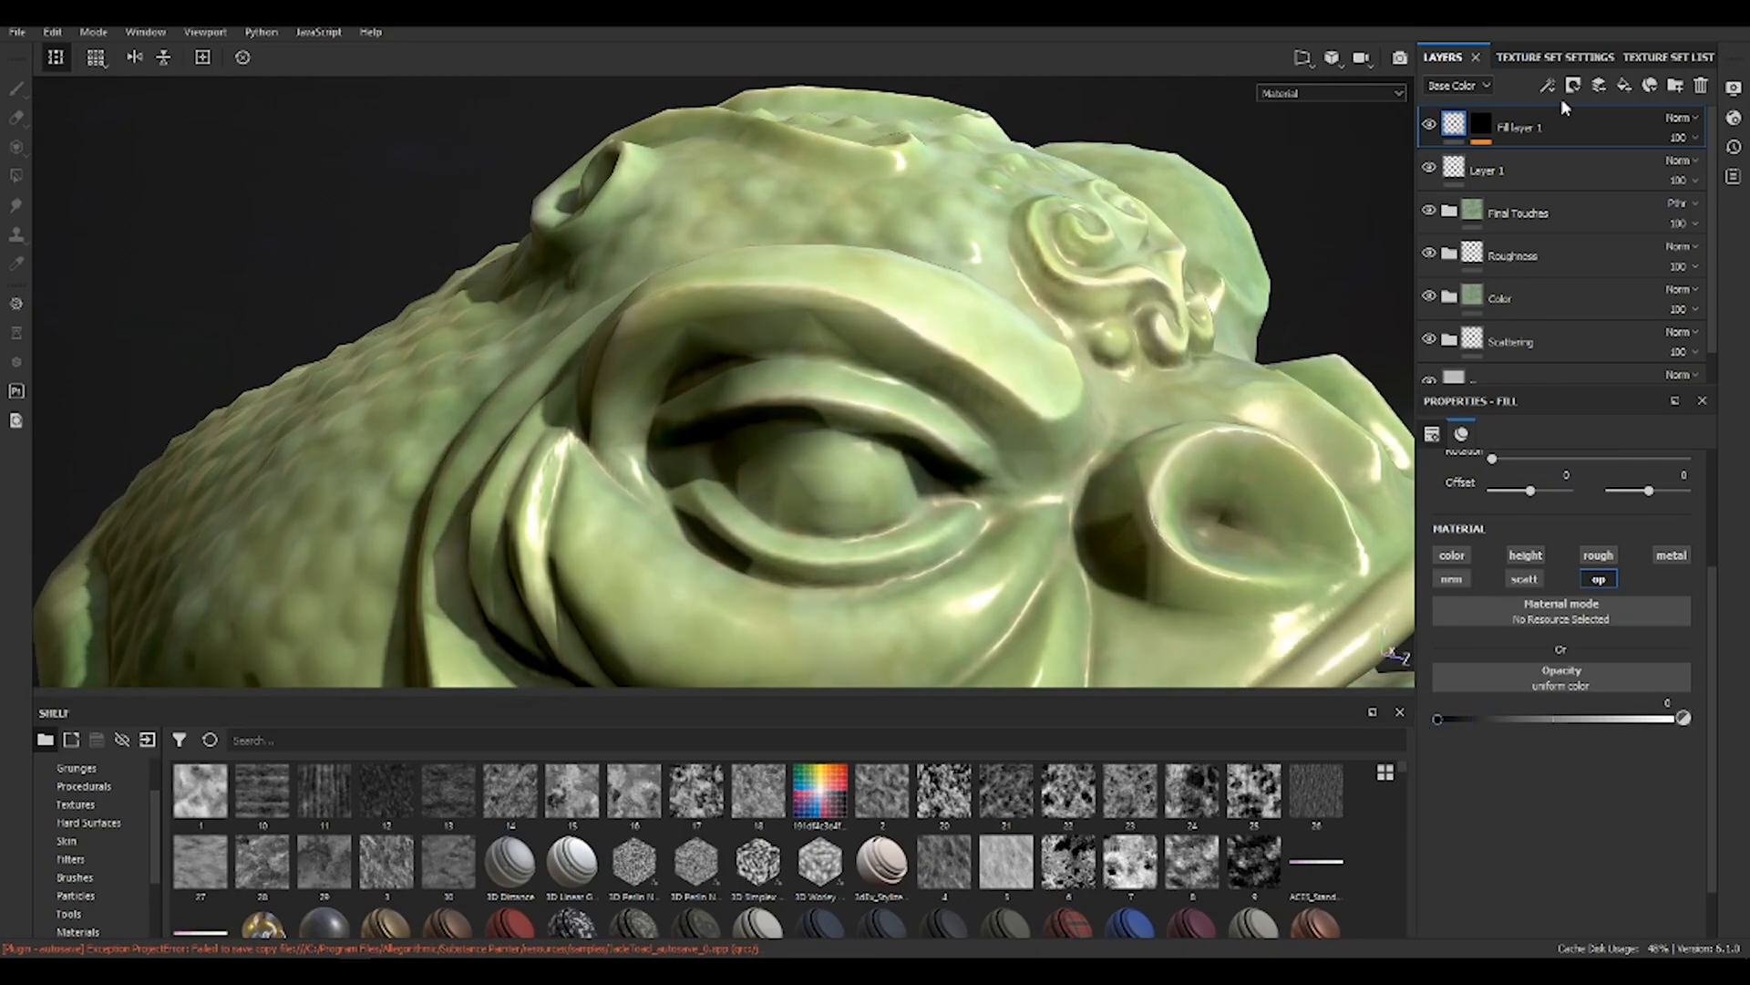
Paint over the toad's eyeballs on the fill layer's mask paint effect to make them transparent
click(1487, 139)
click(1529, 166)
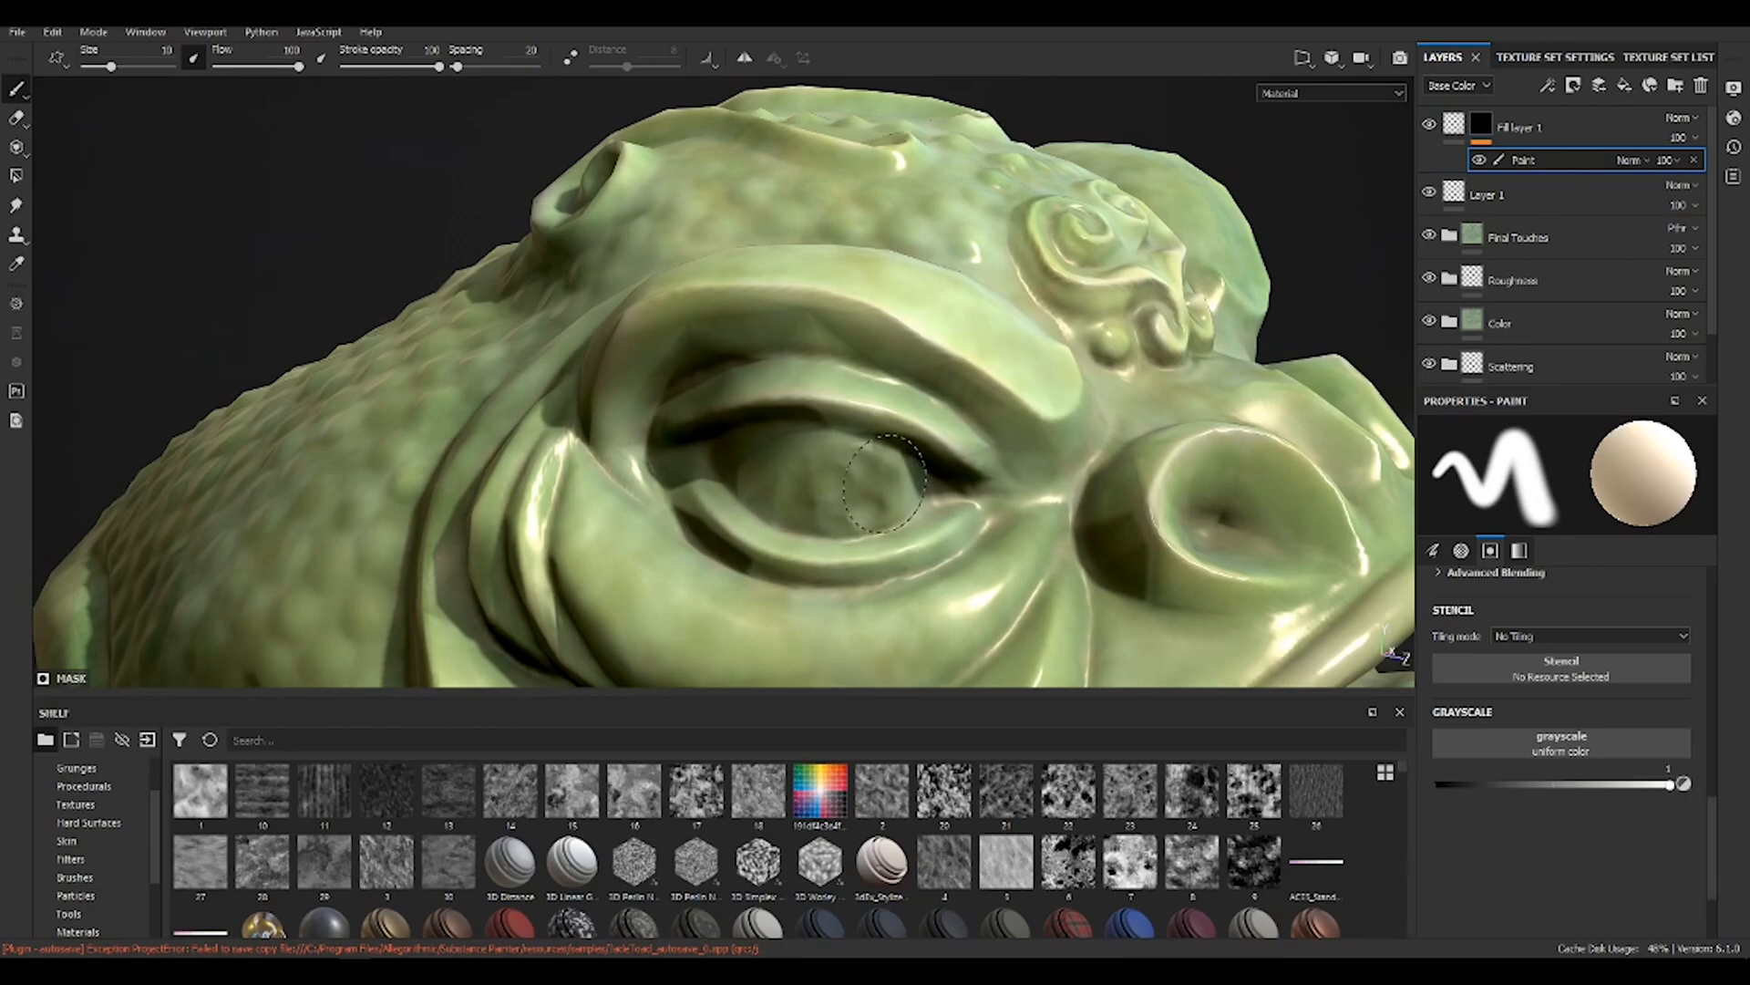
mouse_move(884, 474)
alt+mouse_down()
mouse_move(1039, 441)
mouse_move(1137, 453)
mouse_move(955, 515)
mouse_move(1086, 535)
mouse_move(781, 454)
mouse_move(781, 473)
mouse_move(821, 489)
alt+mouse_up()
alt+drag(1276, 528, 1048, 437)
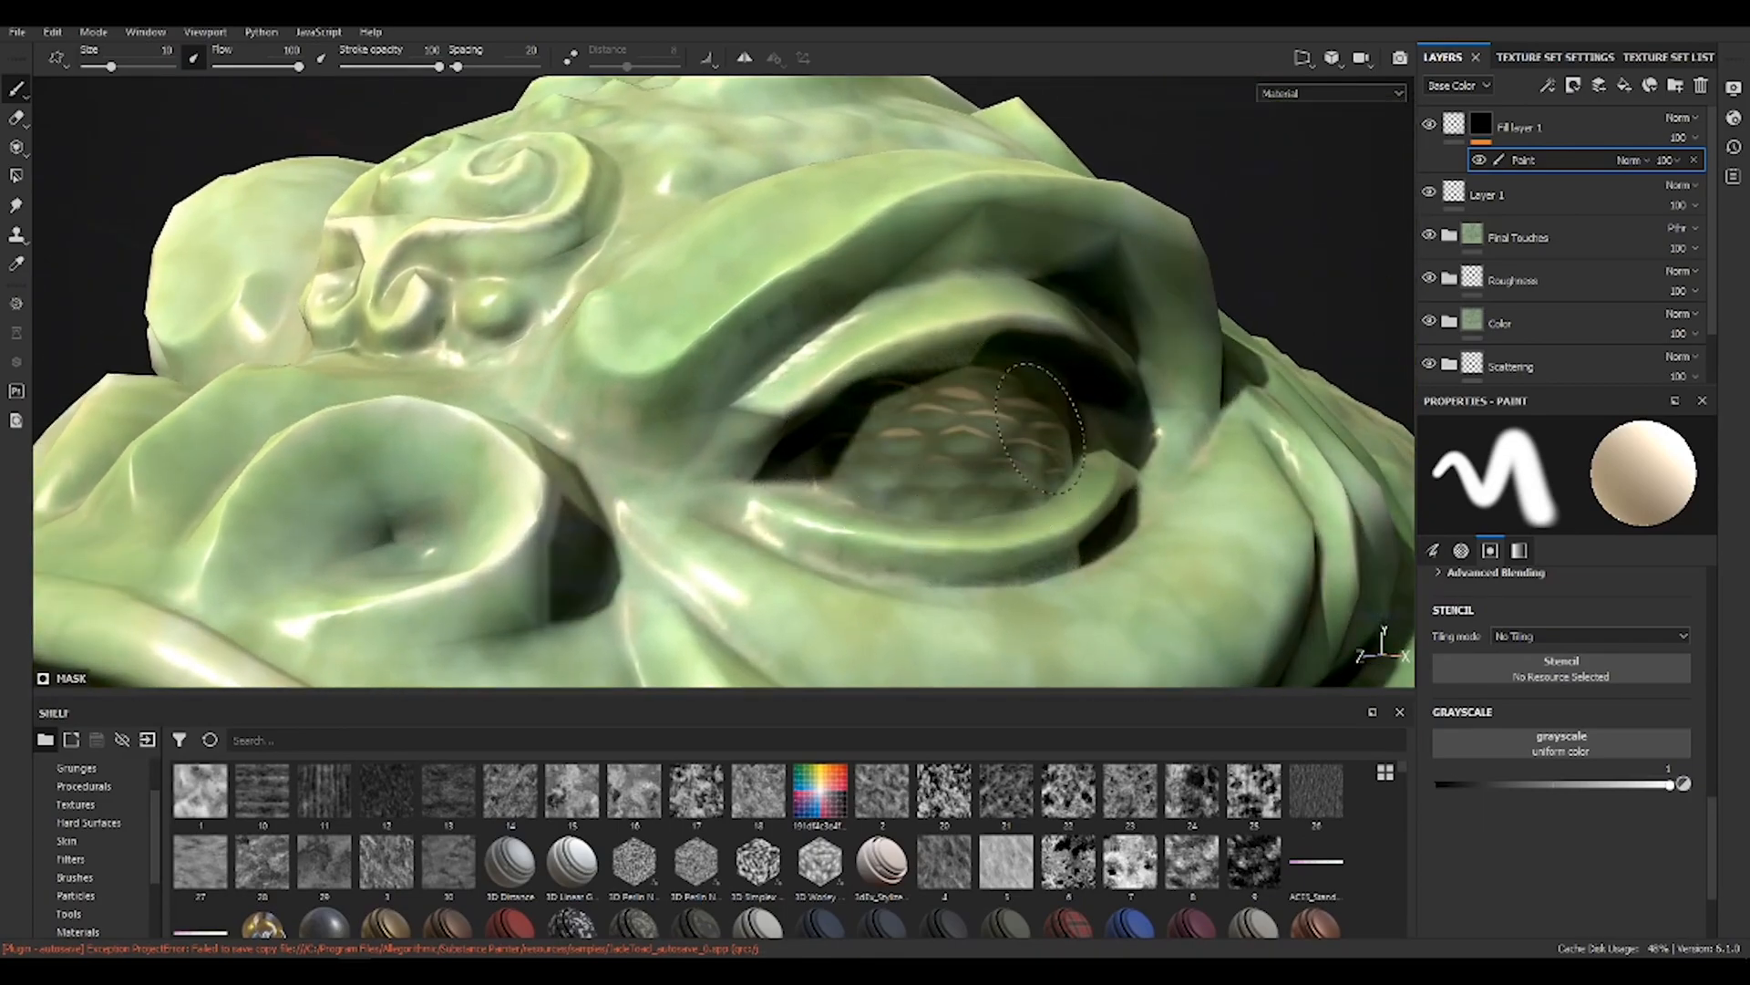
scroll(987, 478, down, 4)
alt+drag(638, 383, 921, 352)
alt+middle_drag(301, 401, 812, 429)
alt+right_drag(812, 428, 1008, 392)
alt+drag(1009, 392, 1013, 361)
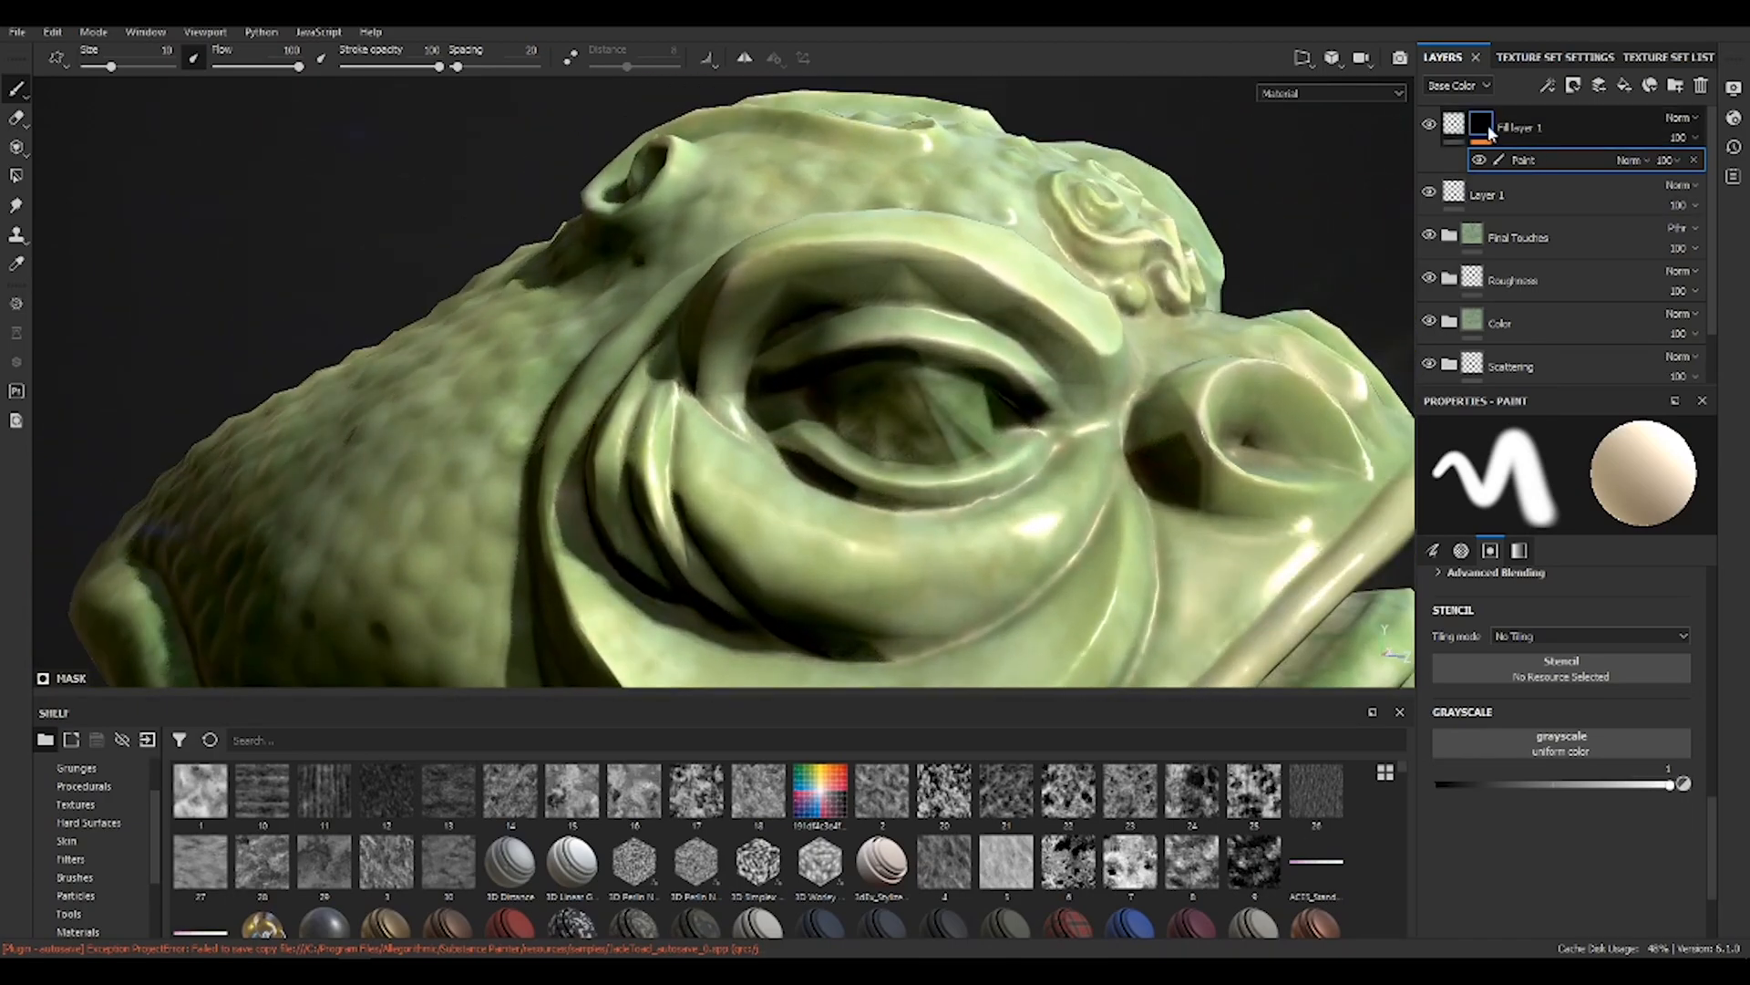
Enable the roughness channel on the fill layer and set its roughness to 0.0458
click(1448, 131)
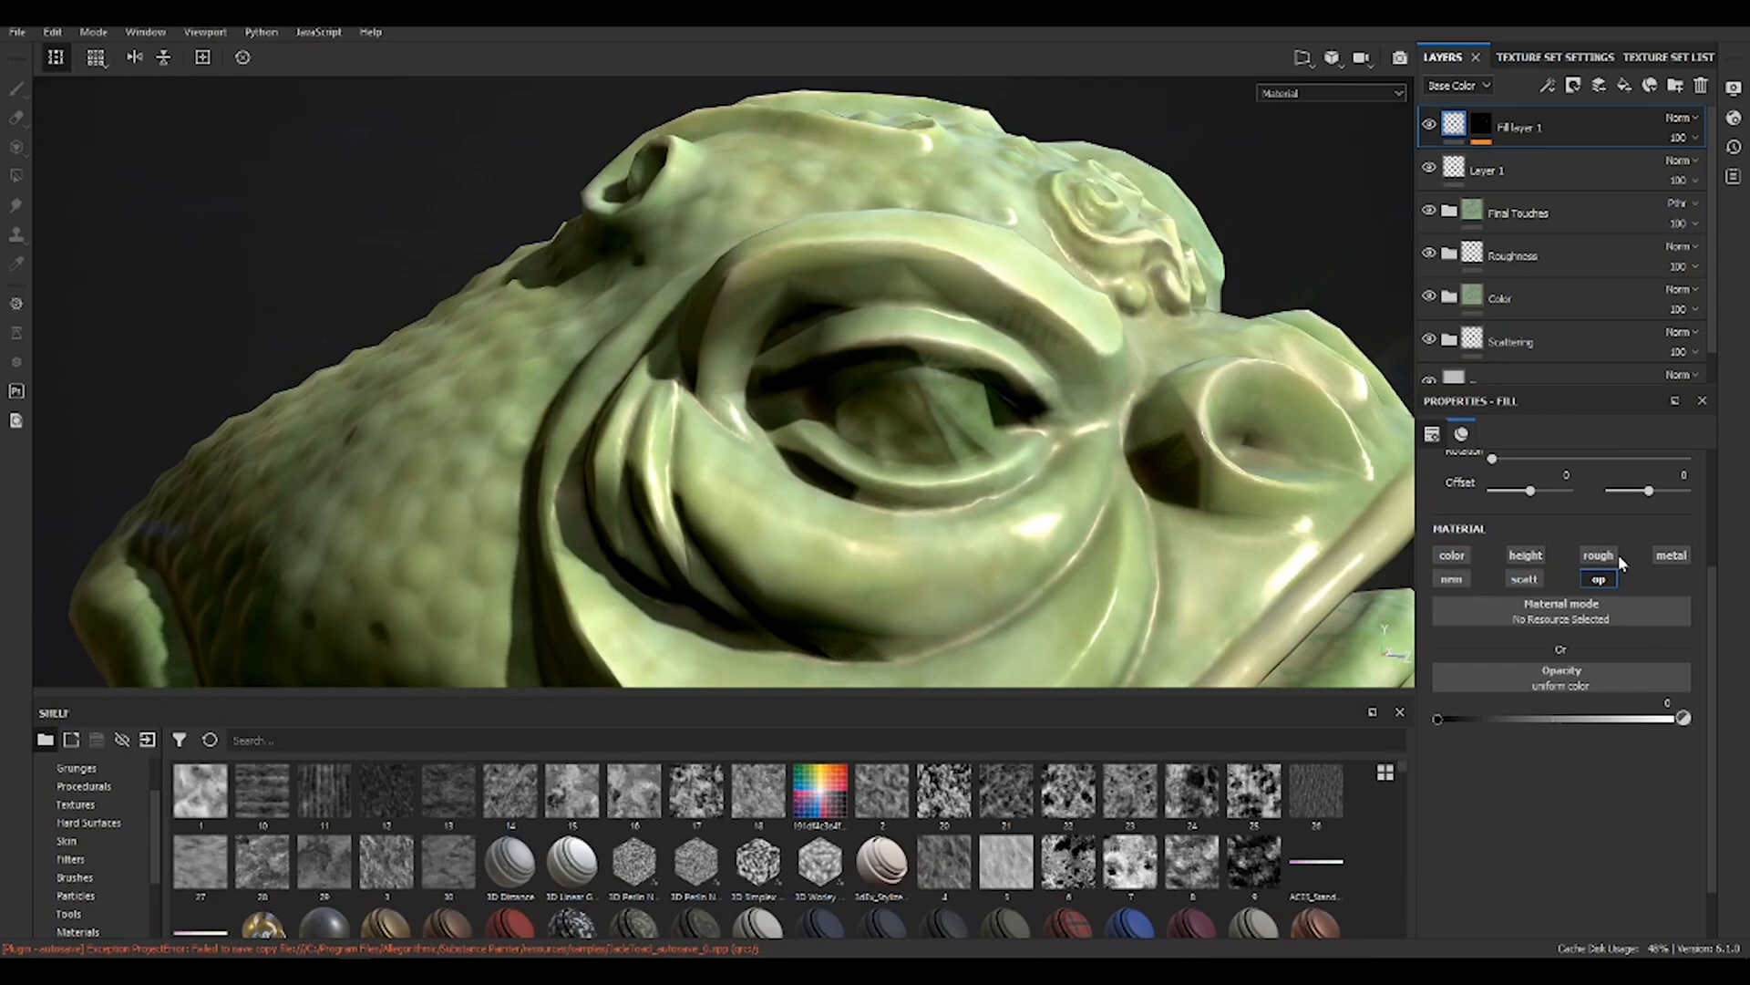
drag(1506, 718, 1445, 716)
alt+drag(1021, 383, 1164, 493)
mouse_move(1164, 493)
shift+right_down()
mouse_move(1082, 469)
mouse_move(1133, 485)
shift+right_up()
alt+drag(1133, 484, 1277, 449)
alt+right_drag(1277, 450, 1085, 410)
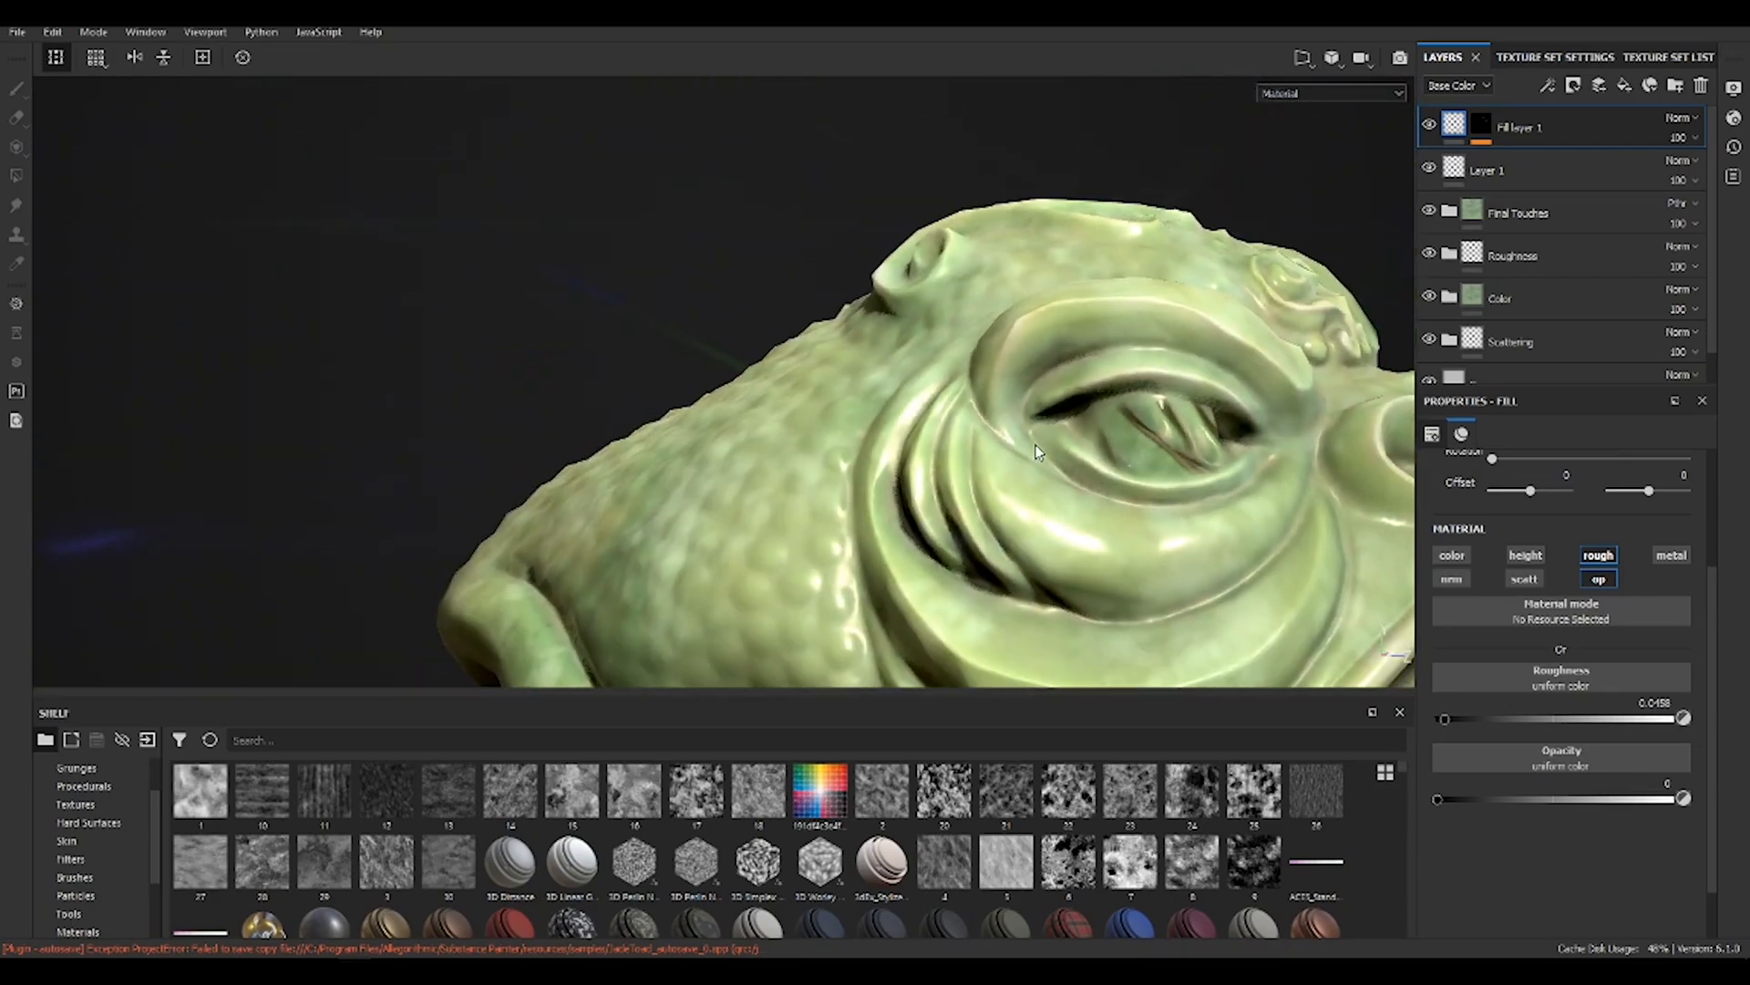
Raise the fill layer's opacity channel value to 0.4818 for semi-transparent eyes
alt+drag(1084, 410, 665, 365)
alt+right_drag(666, 365, 641, 347)
alt+drag(640, 346, 753, 309)
drag(1468, 799, 1544, 801)
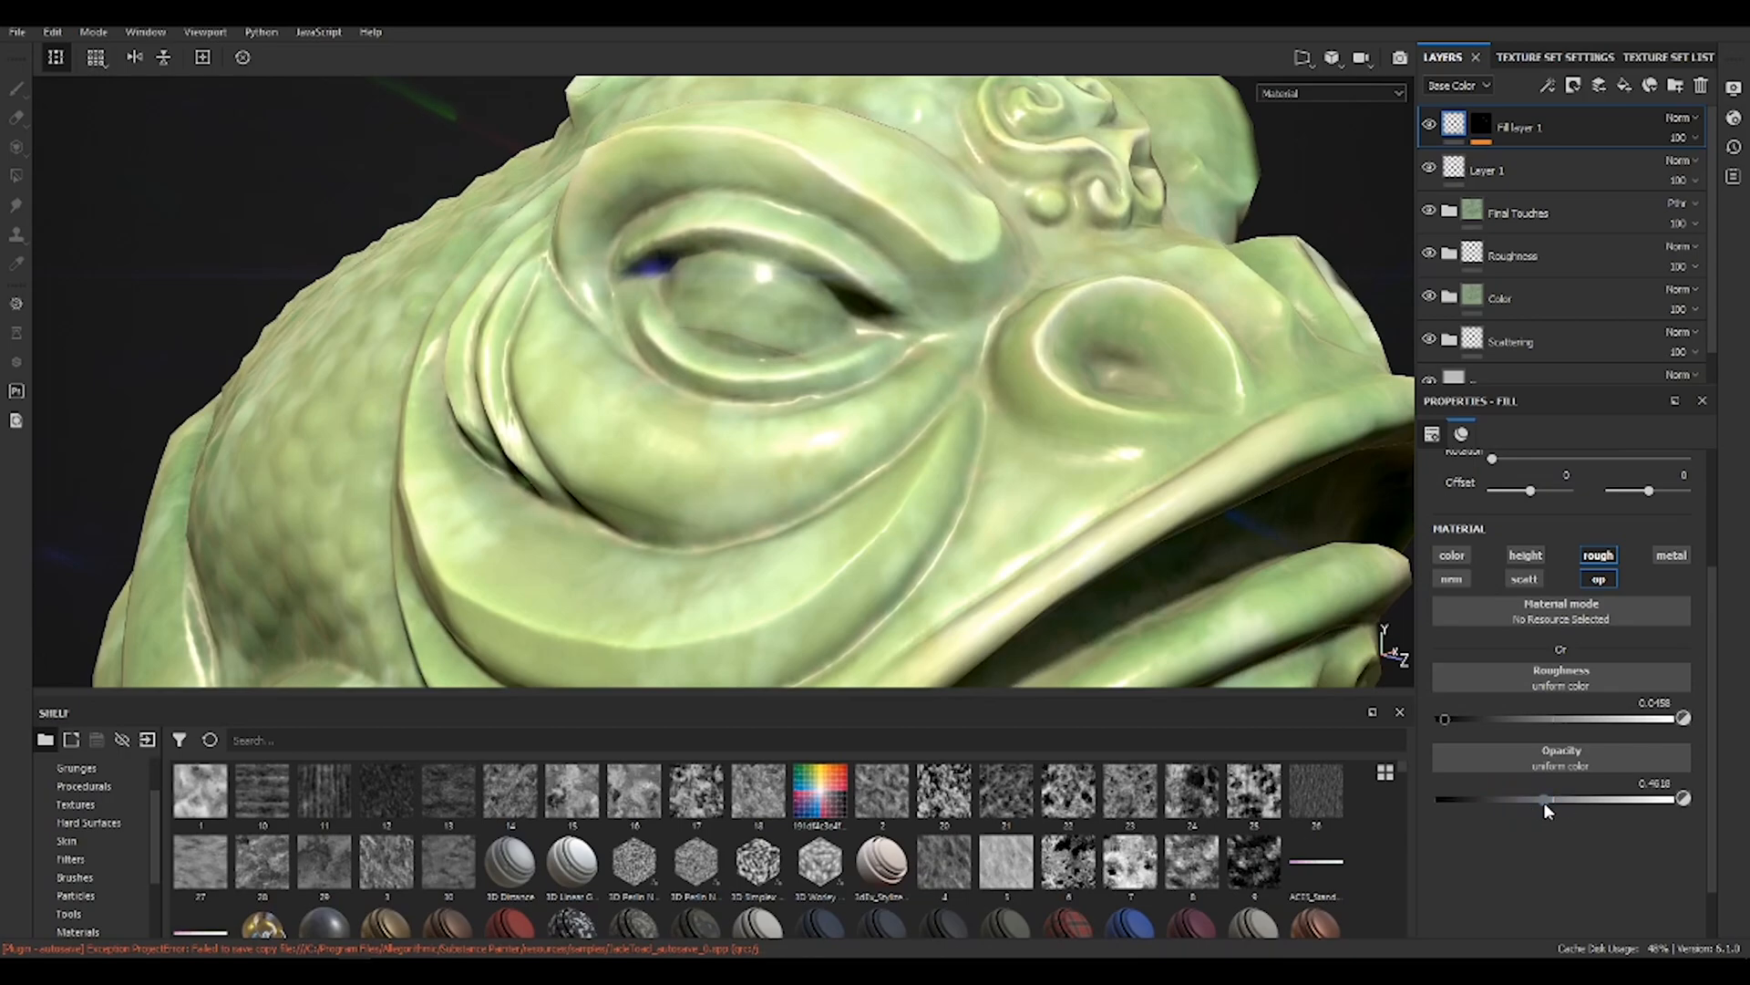
alt+right_drag(583, 365, 171, 192)
alt+drag(171, 192, 982, 290)
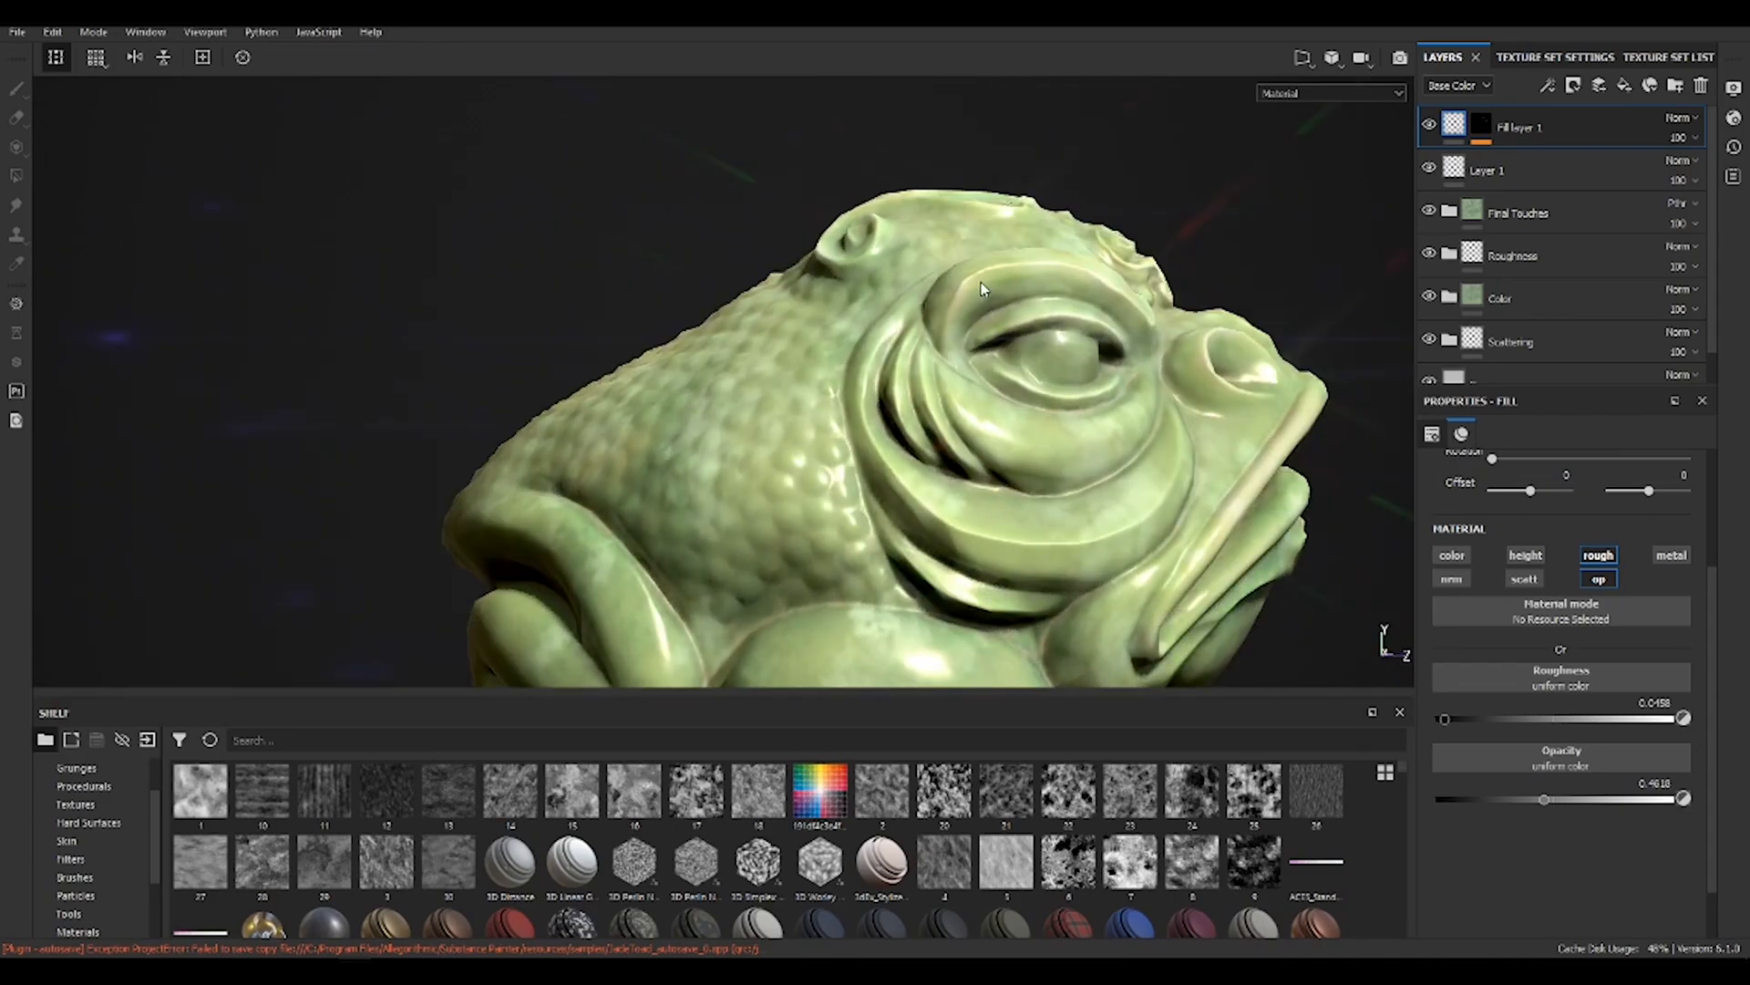
Add a fill effect to the fill layer's mask and assign the Checker 1 texture as its grayscale
click(1489, 124)
click(1543, 162)
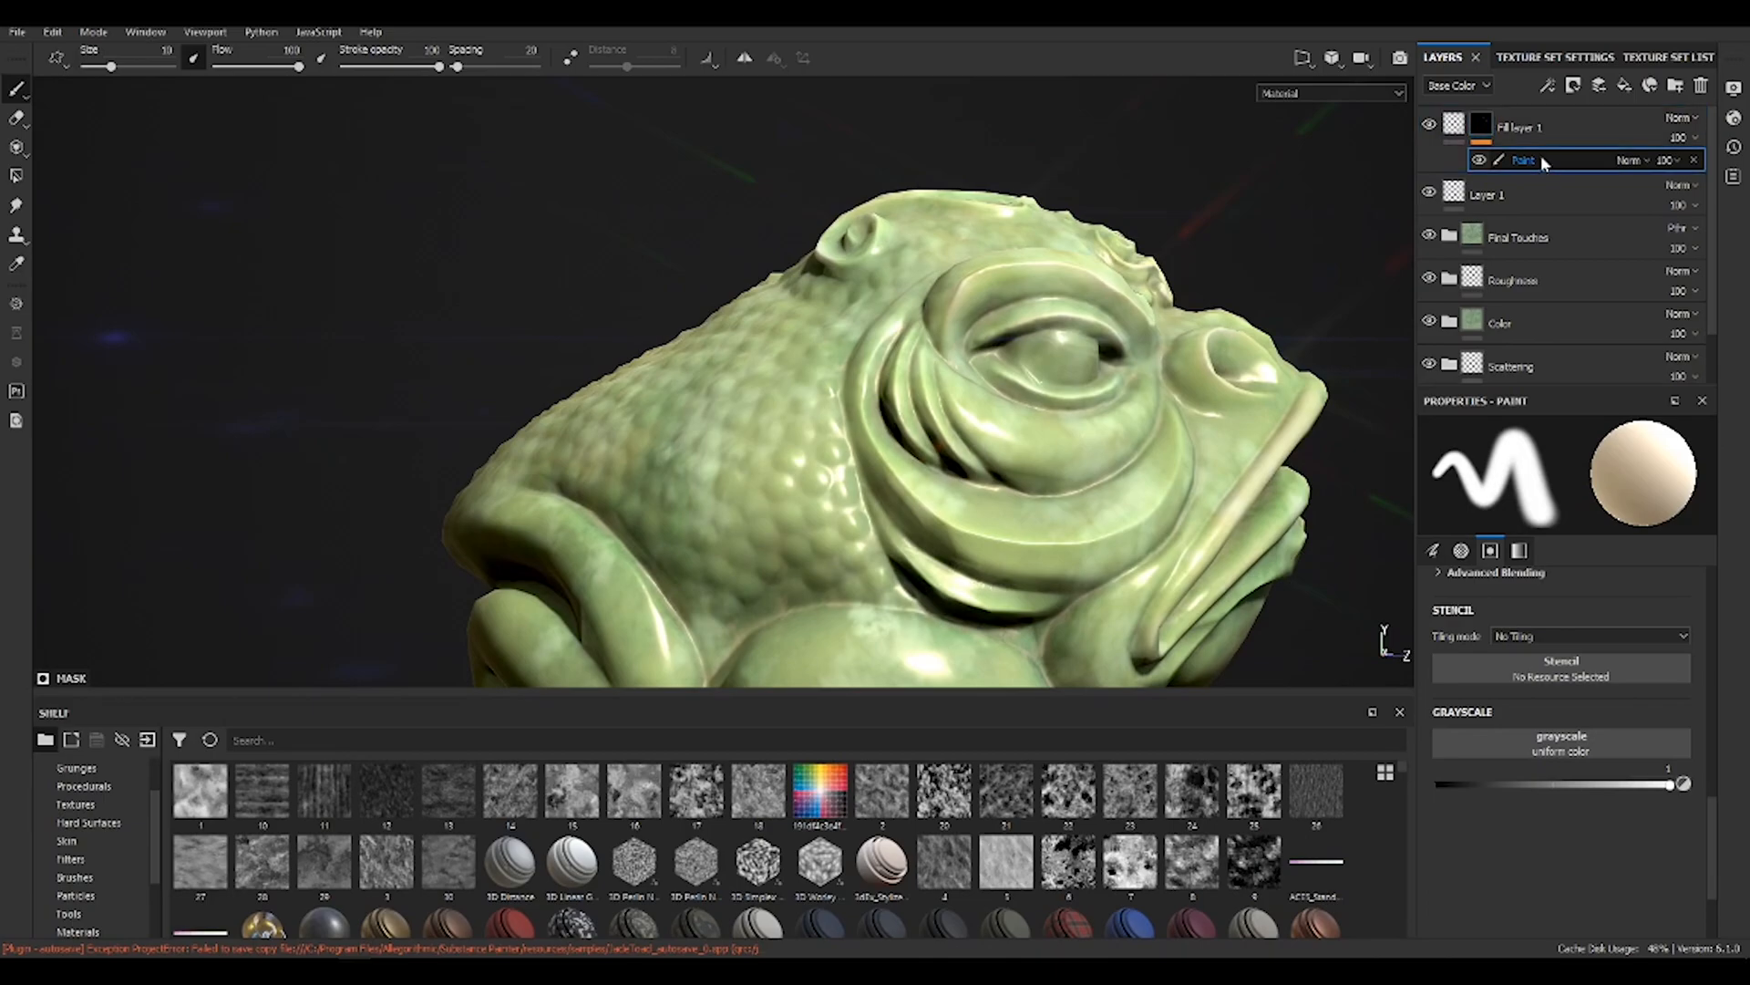
click(1546, 87)
click(1646, 160)
click(1574, 561)
text(chec)
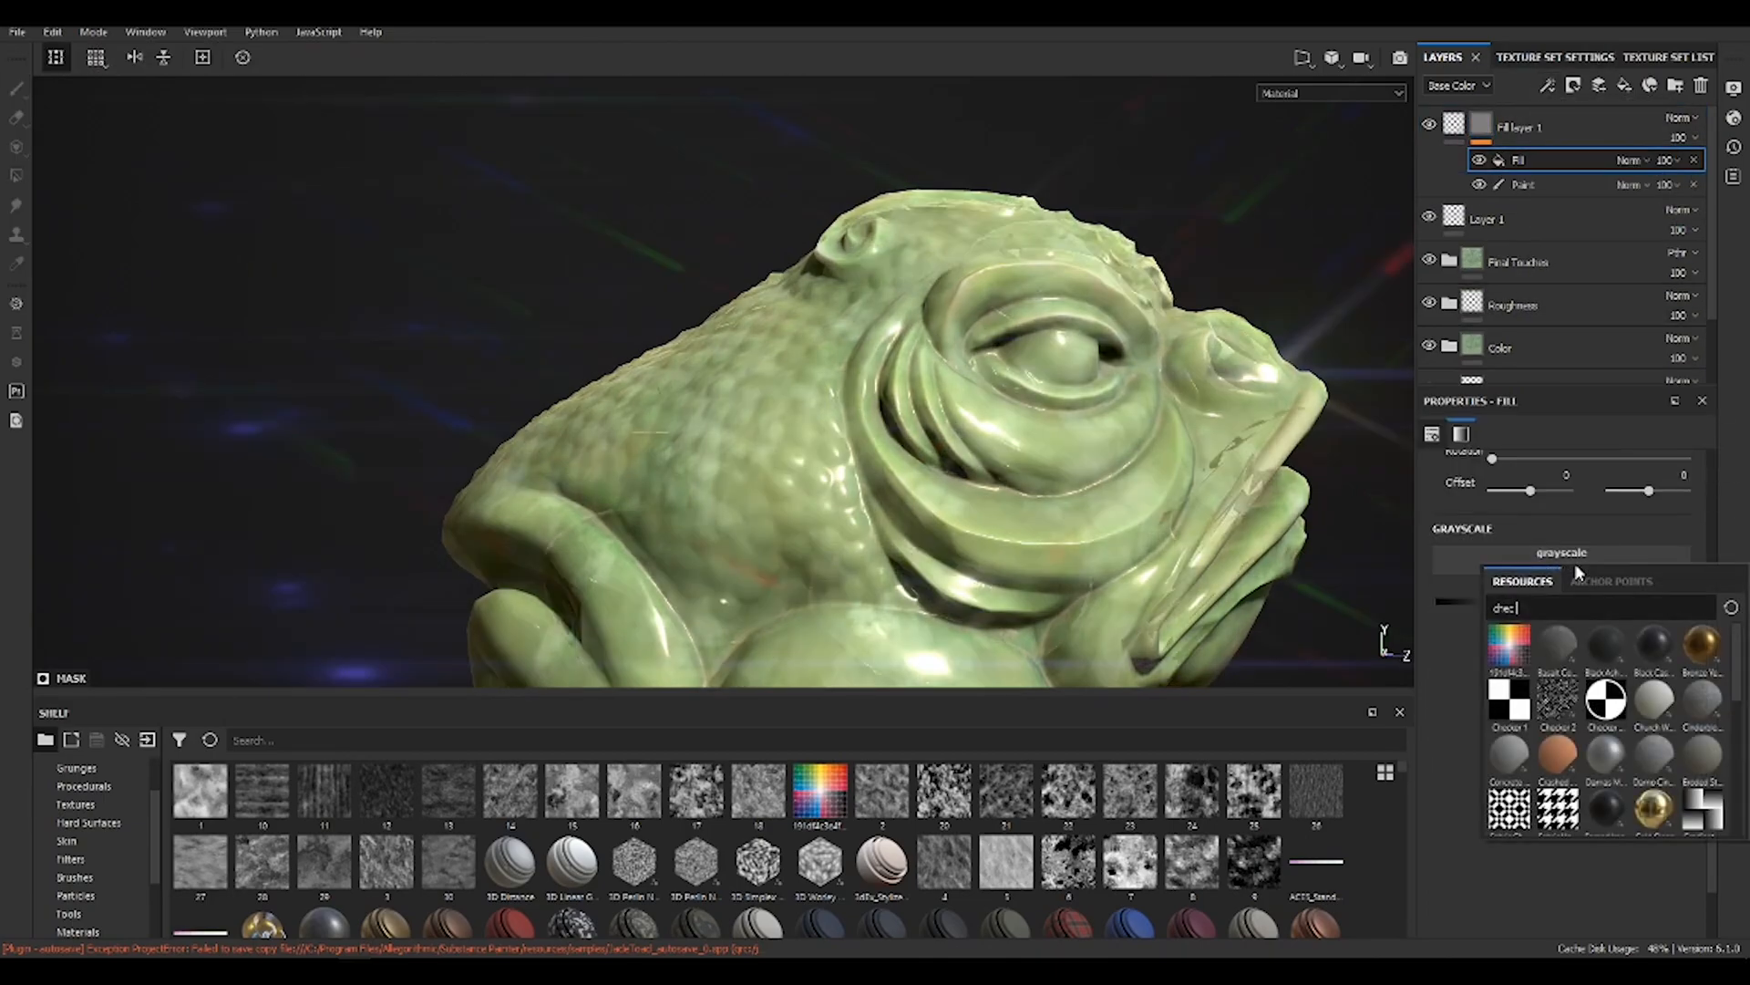
click(1516, 700)
scroll(930, 420, up, 3)
alt+drag(929, 420, 1119, 456)
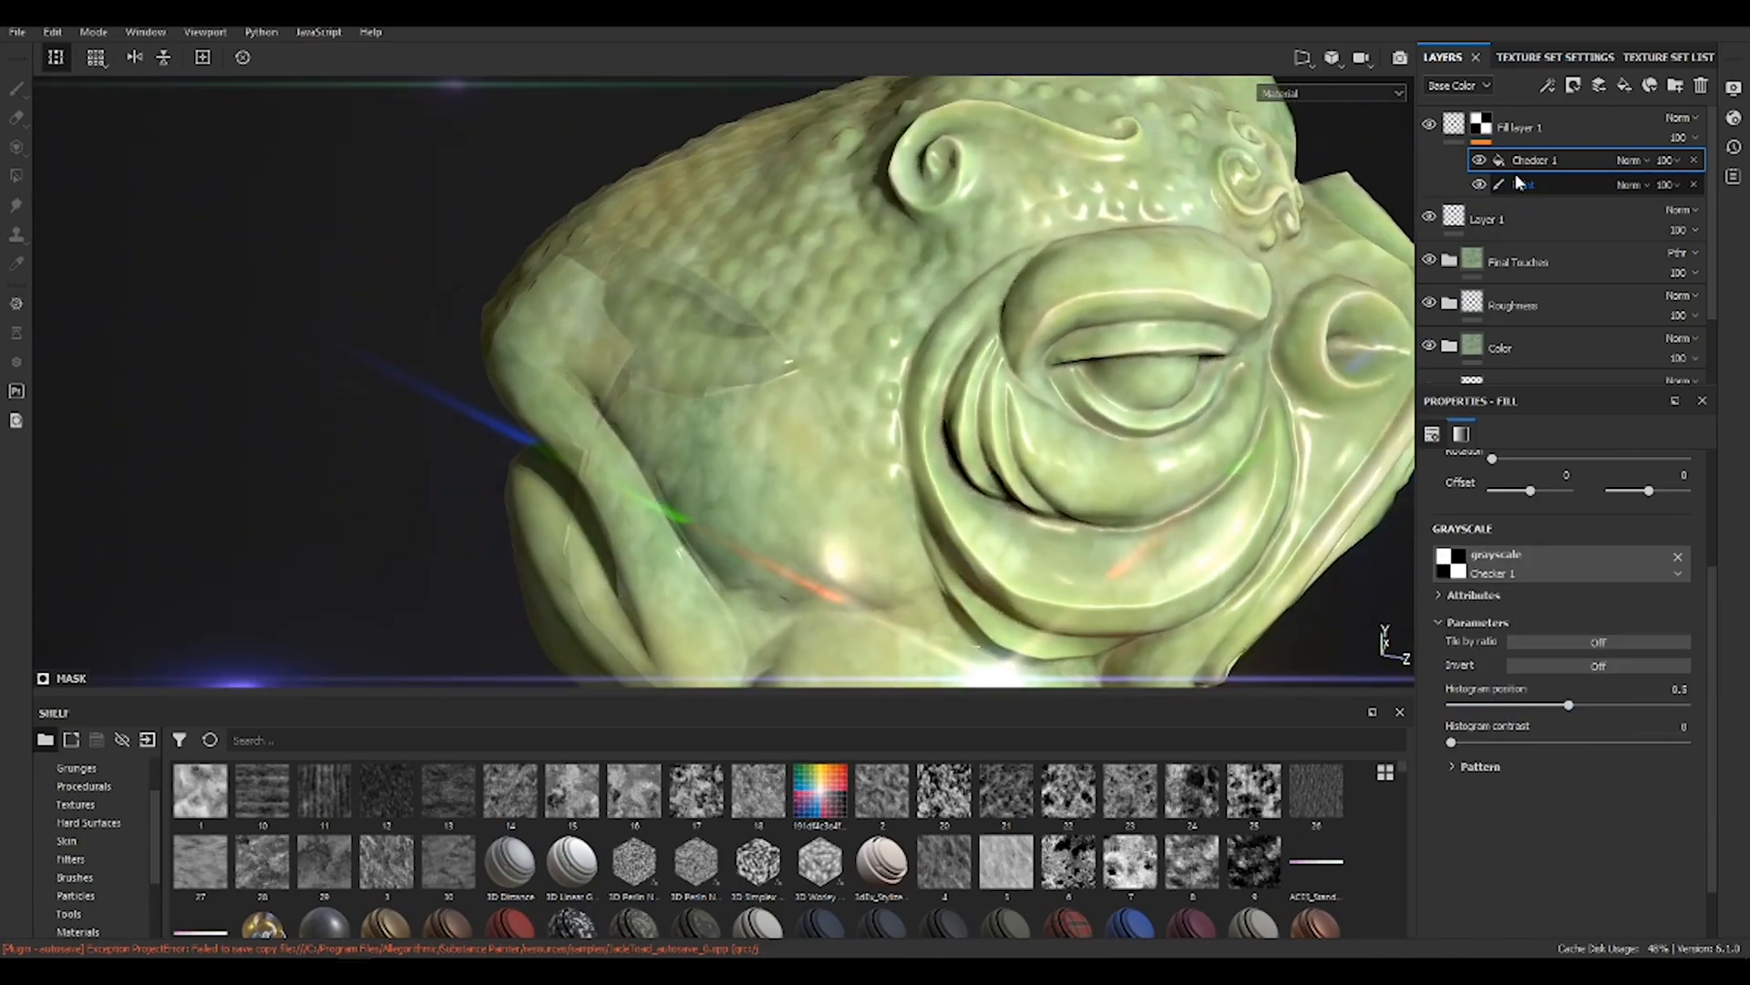
Display the mask on the model and set the checker fill to tri-planar projection
alt+click(1480, 130)
click(1535, 160)
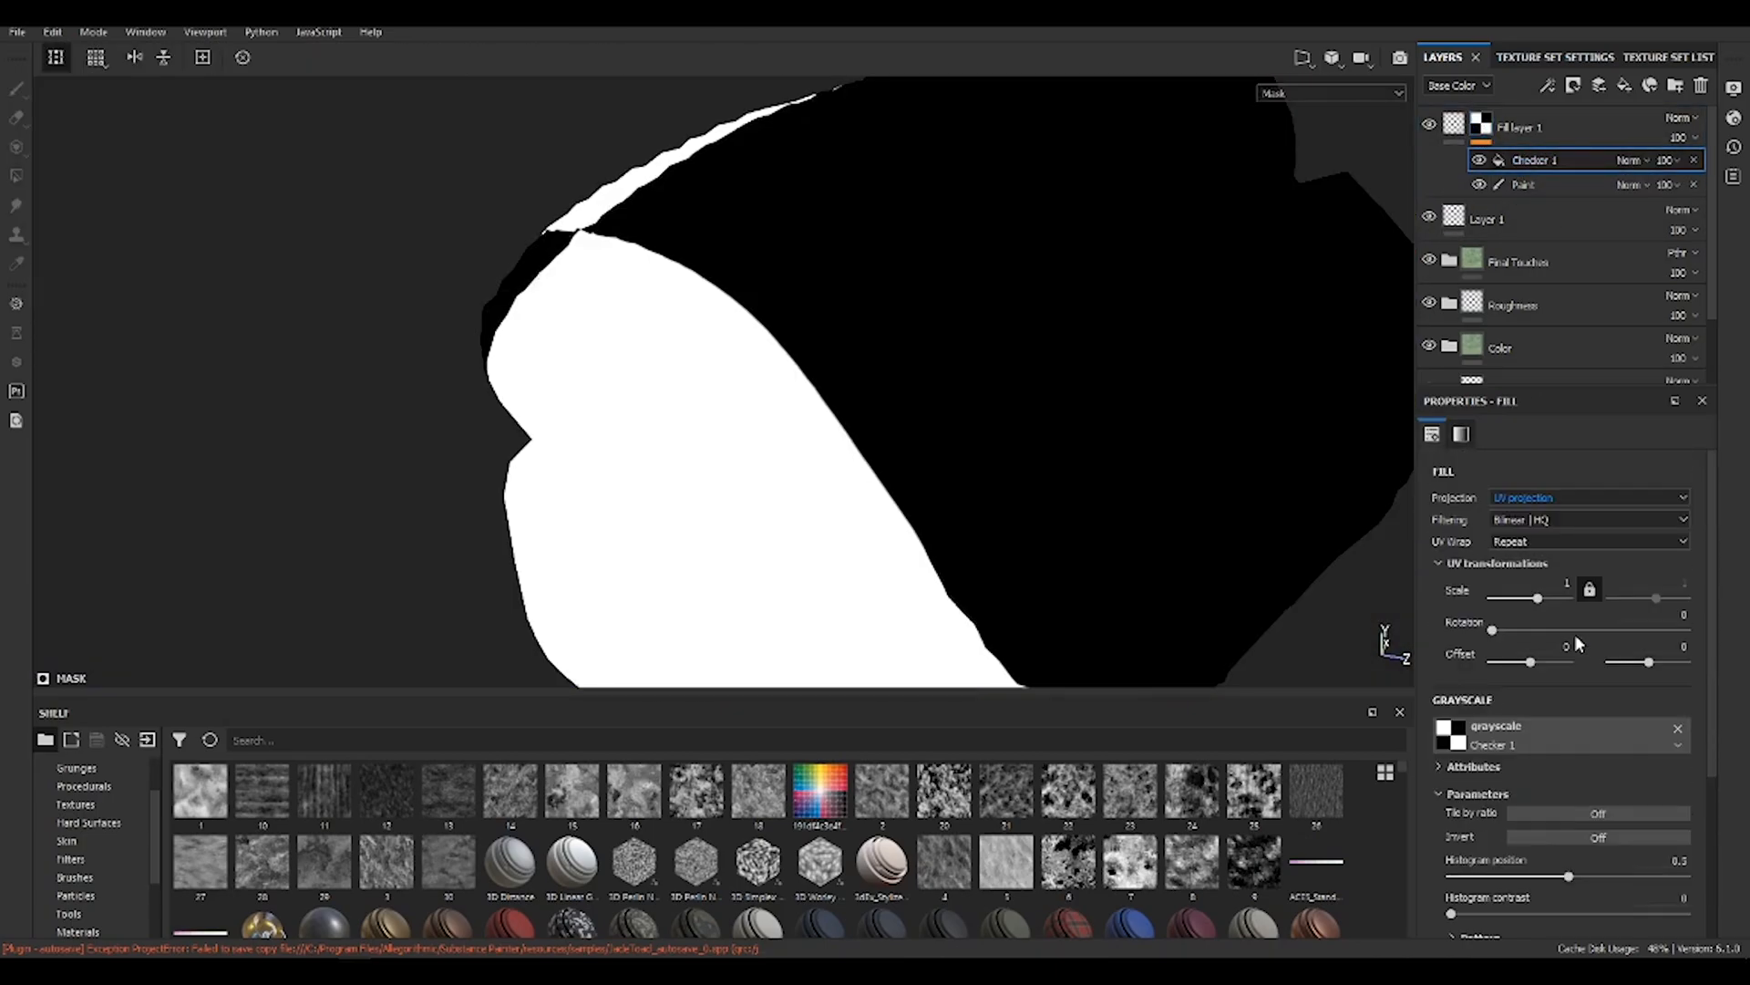
click(1550, 497)
click(1556, 526)
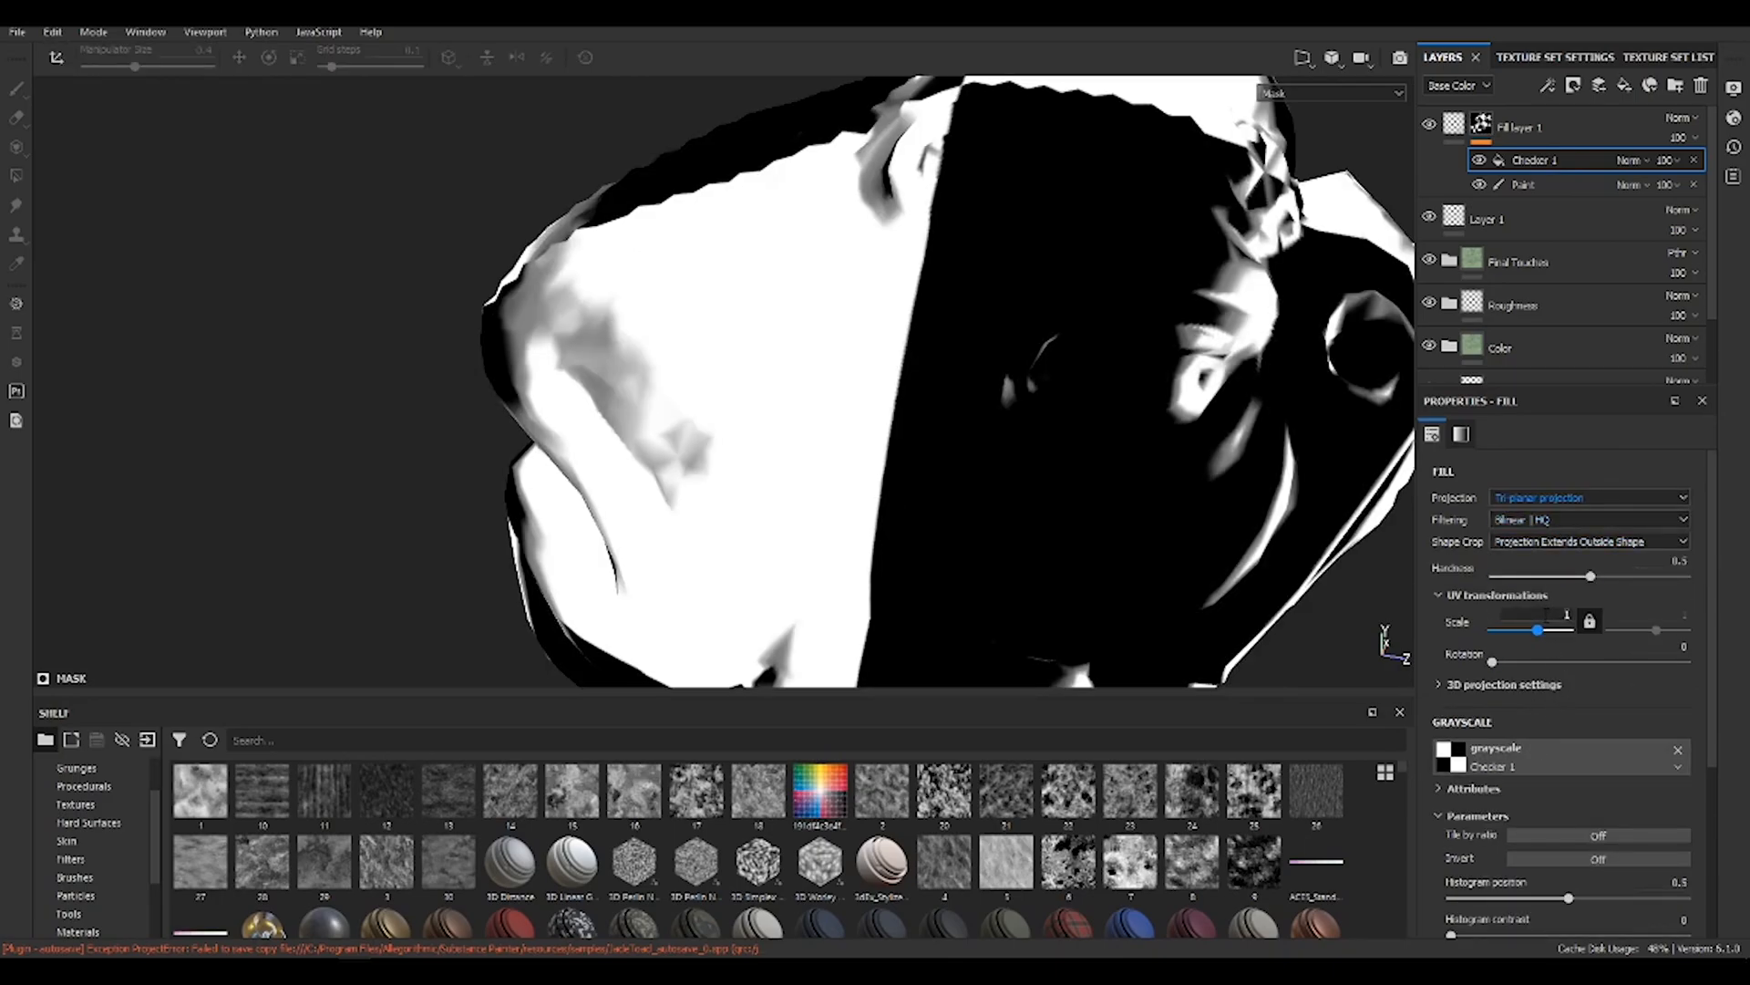
Apply the new UV scale to the checker fill in the mask and switch the model back to the material display
key(Return)
alt+drag(915, 401, 1099, 342)
key(m)
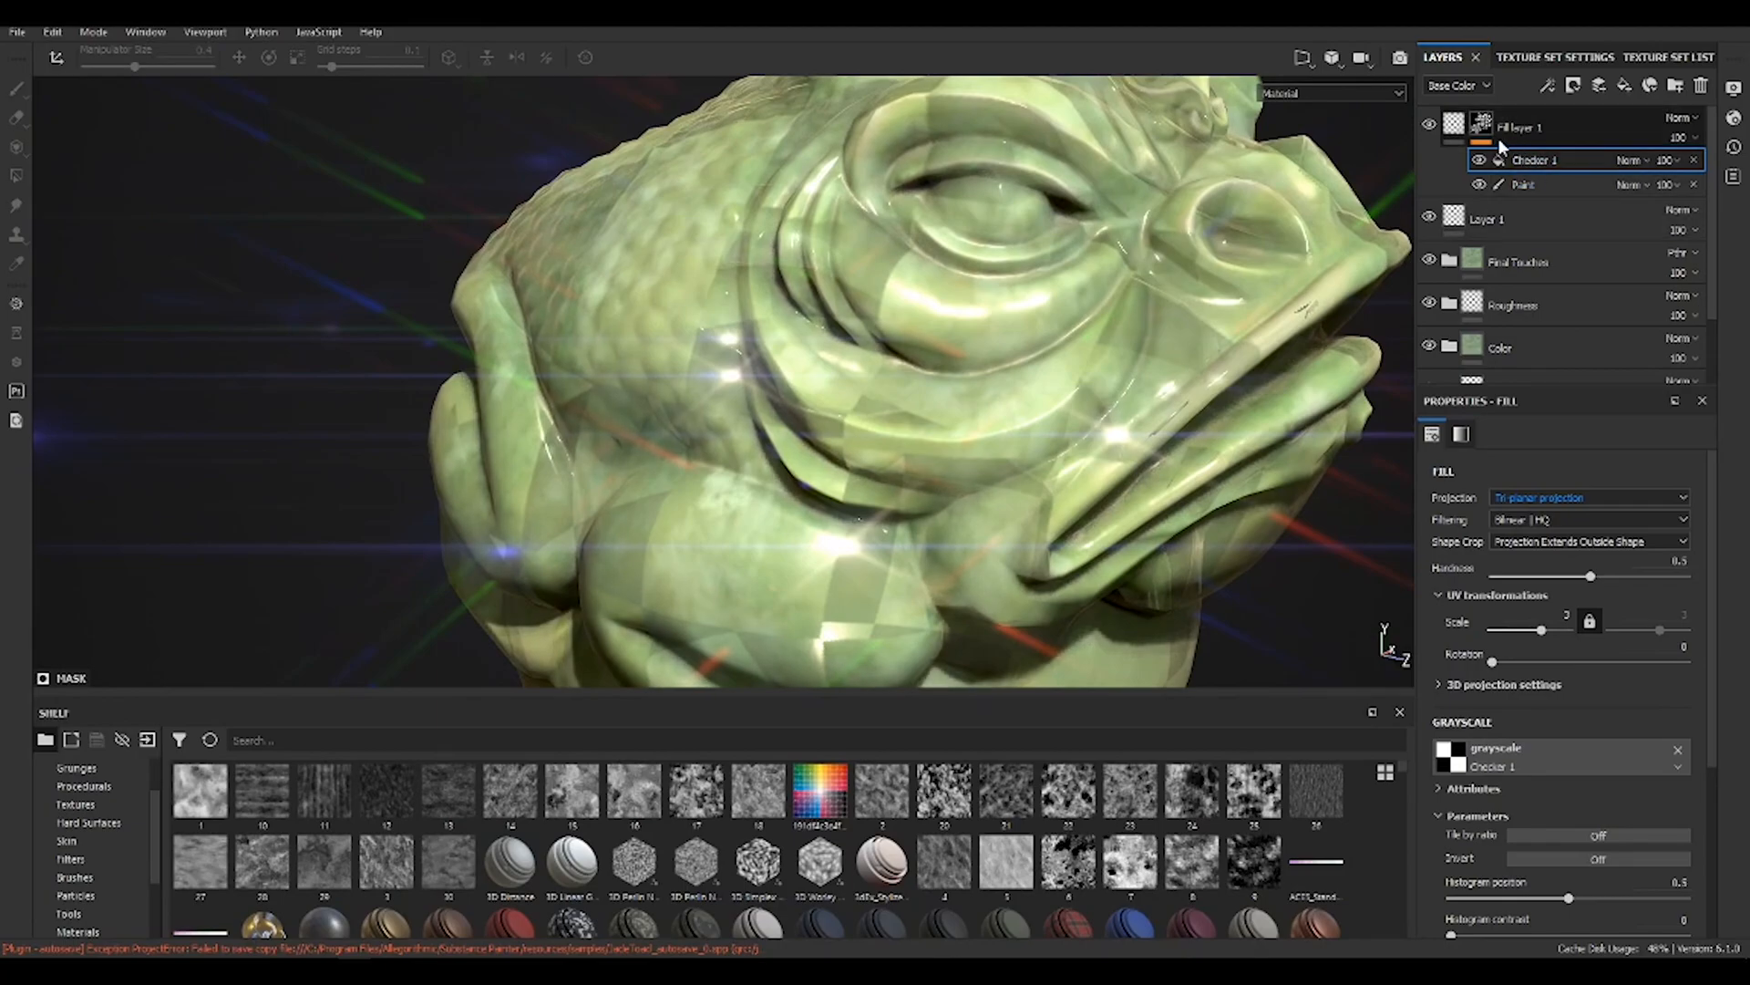
Set the fill layer's opacity channel value to 0 so the masked checker squares are fully transparent
click(1454, 124)
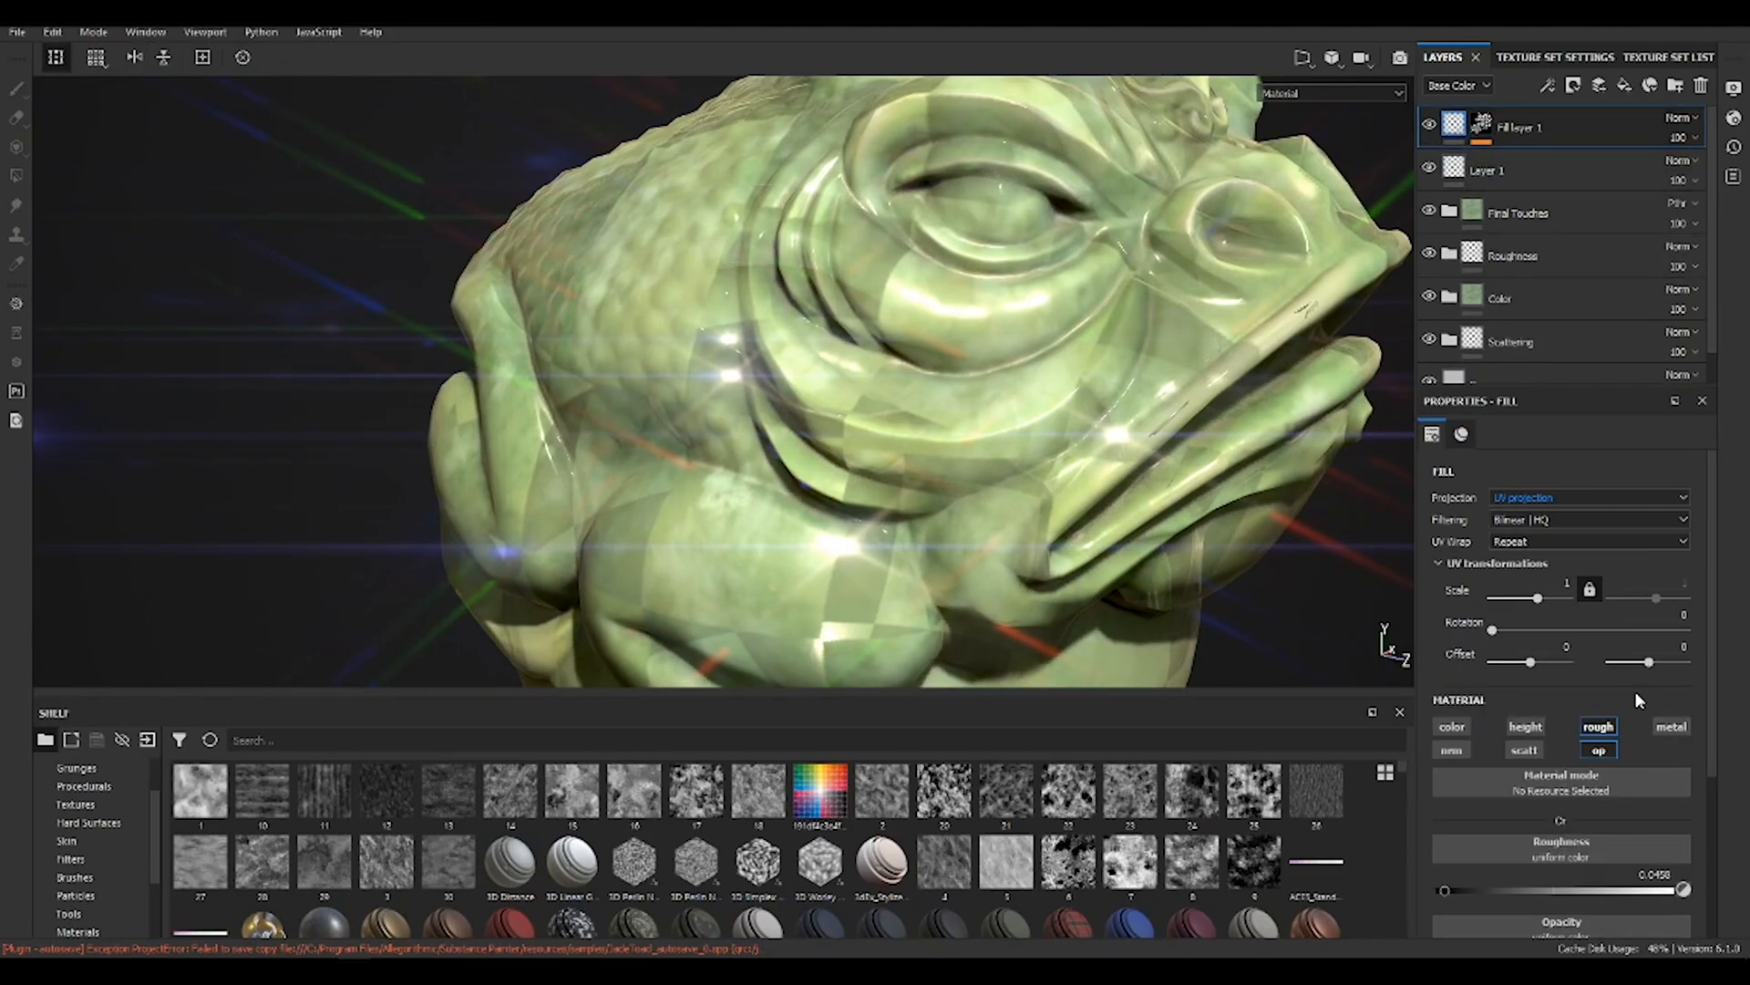
scroll(1586, 751, down, 3)
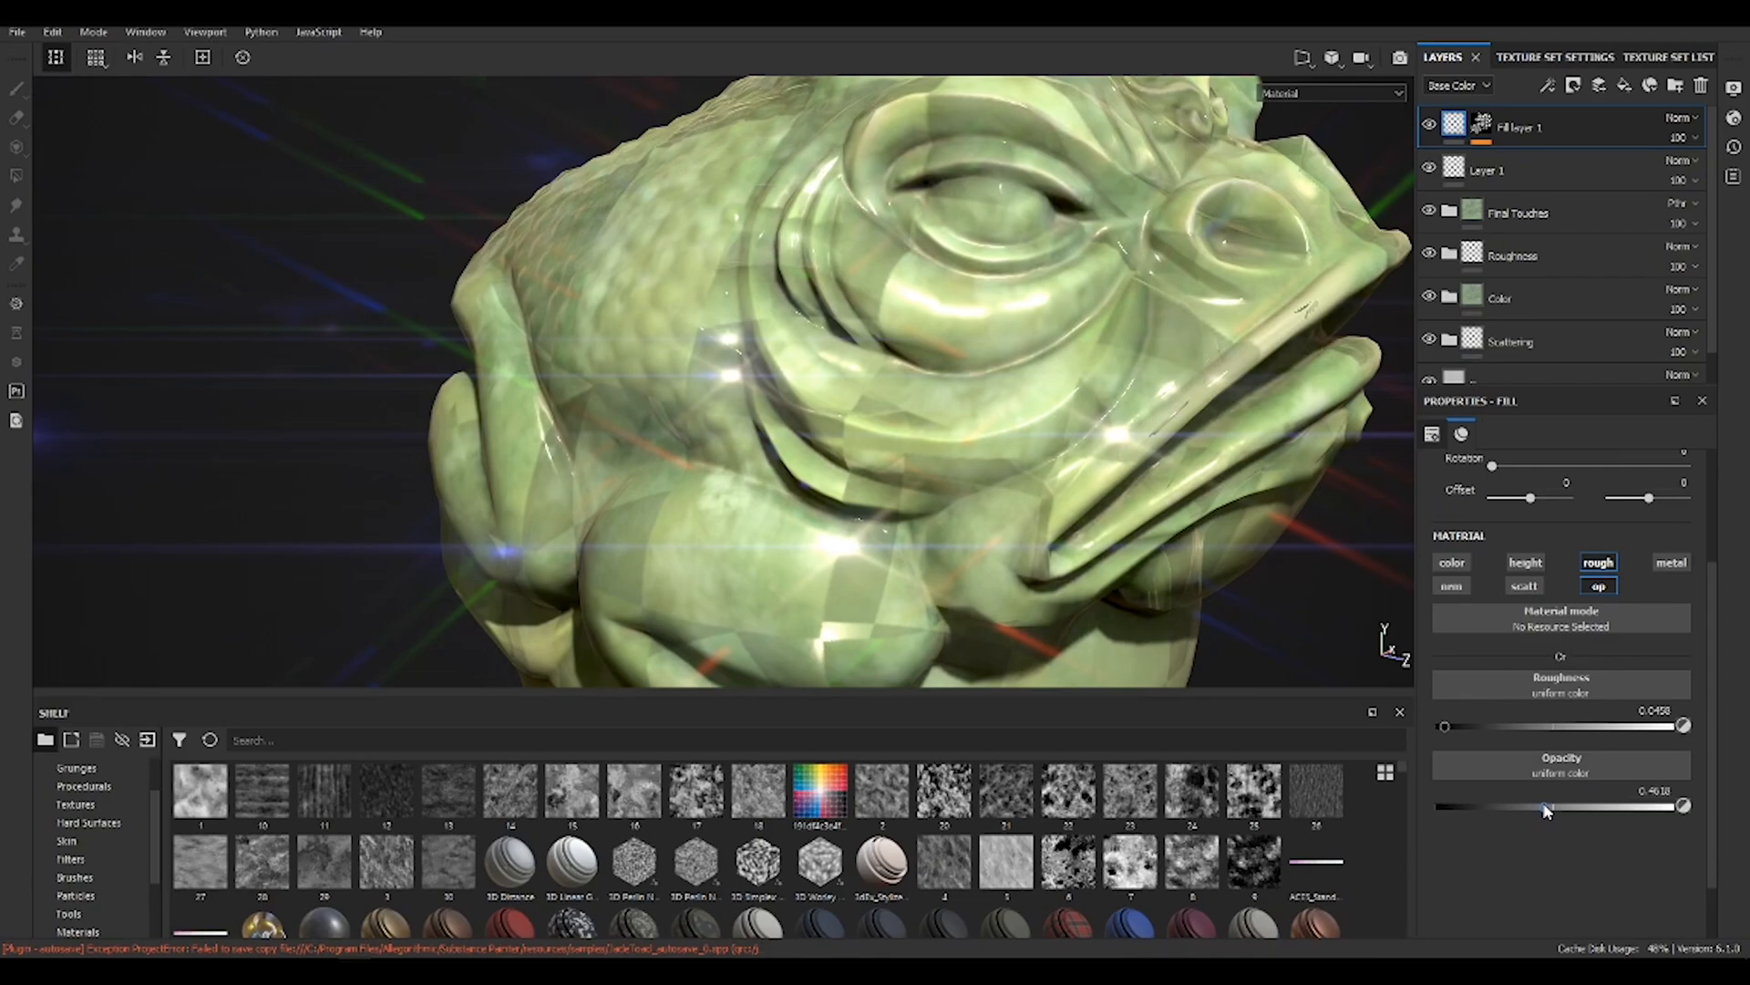
drag(1545, 808, 1398, 808)
alt+drag(1069, 368, 1086, 461)
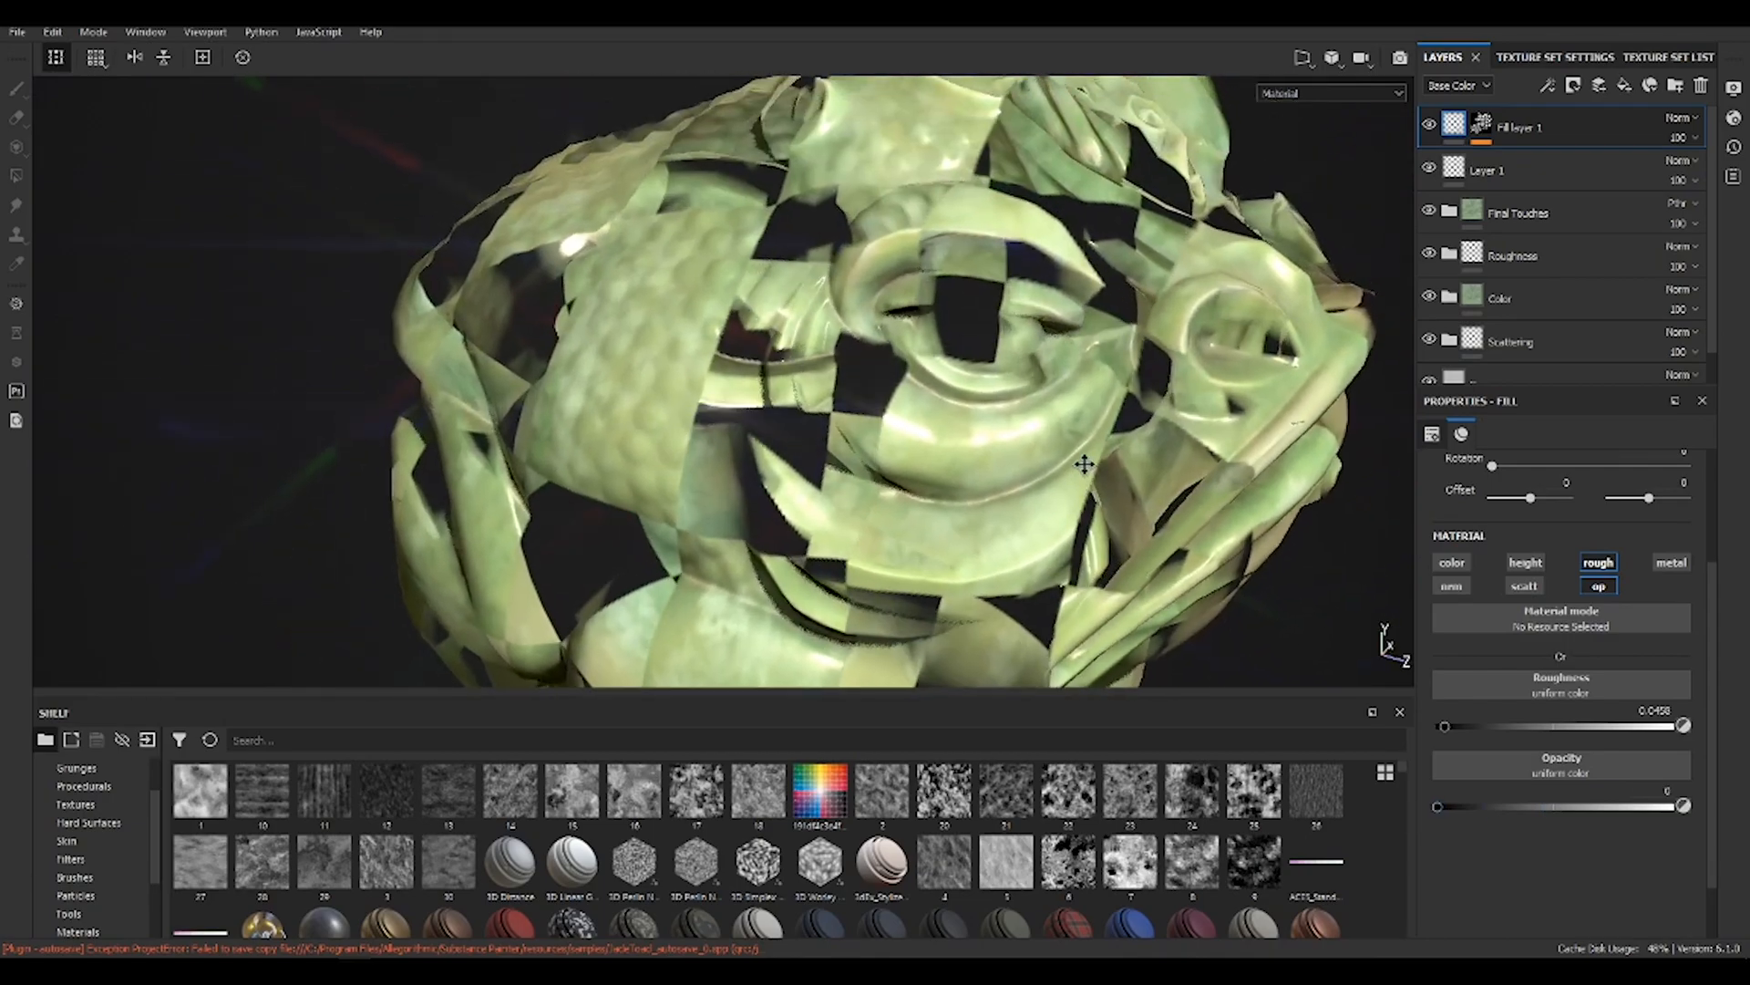
Add a Levels effect above the Checker 1 fill in the fill layer's mask
click(1486, 130)
click(1529, 160)
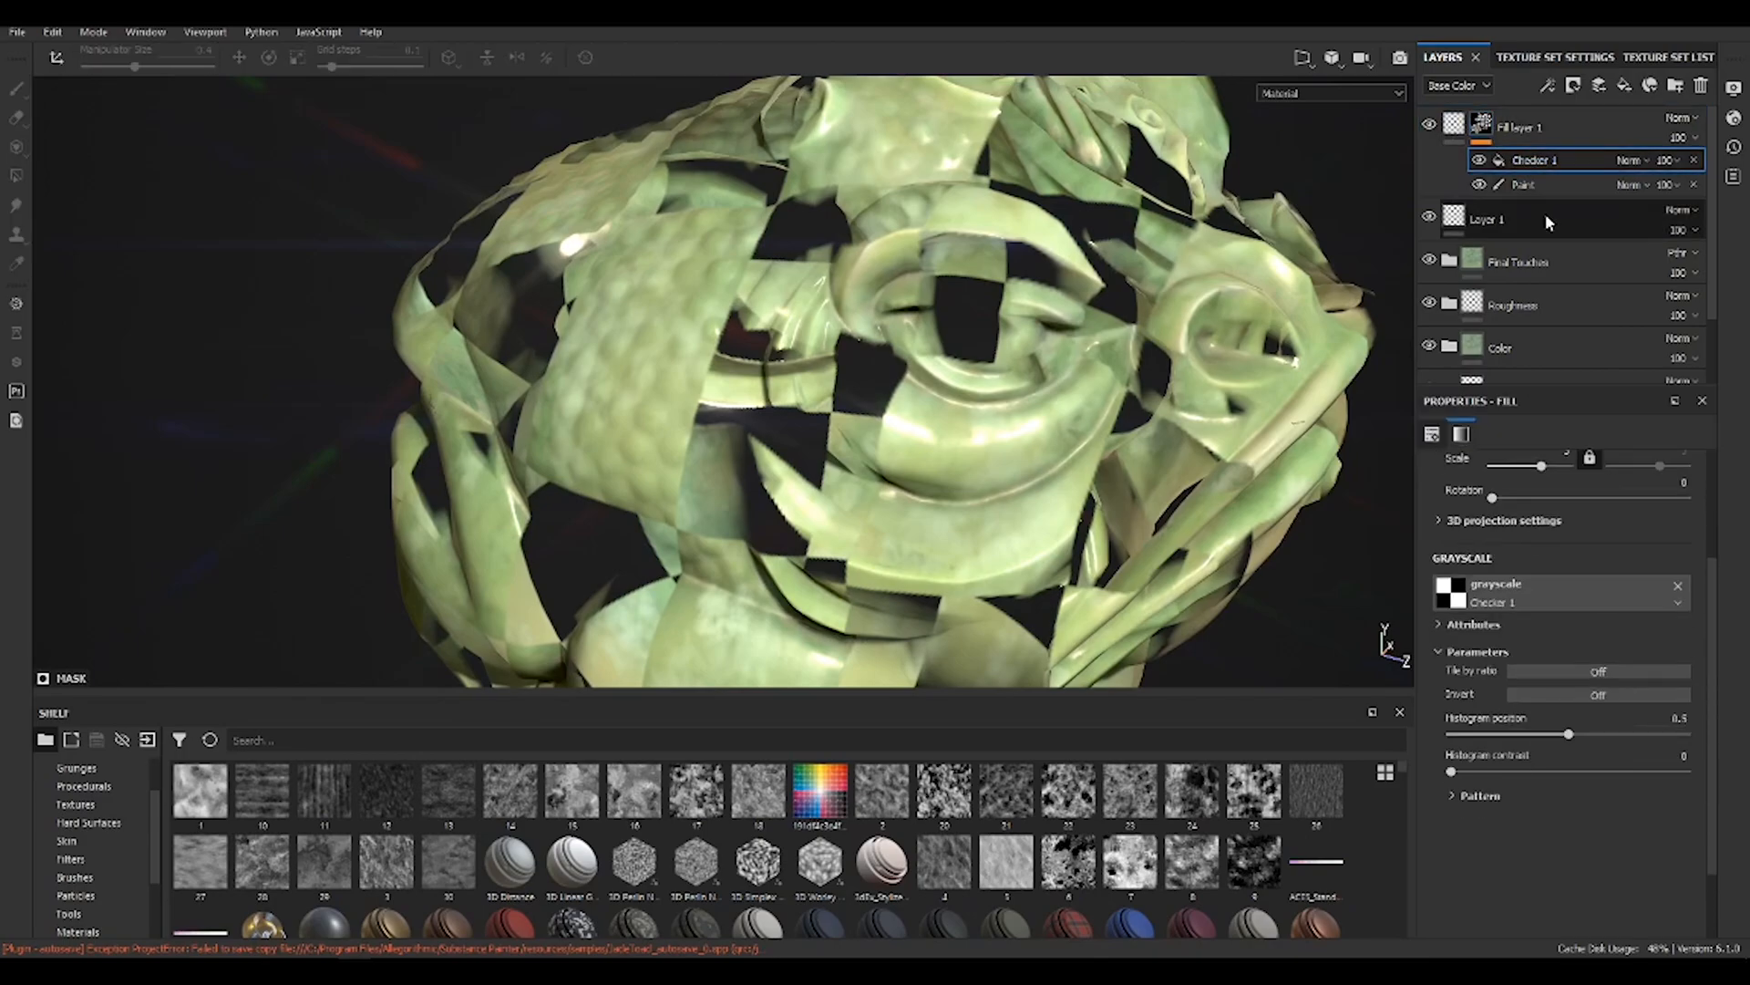
alt+drag(898, 501, 1290, 531)
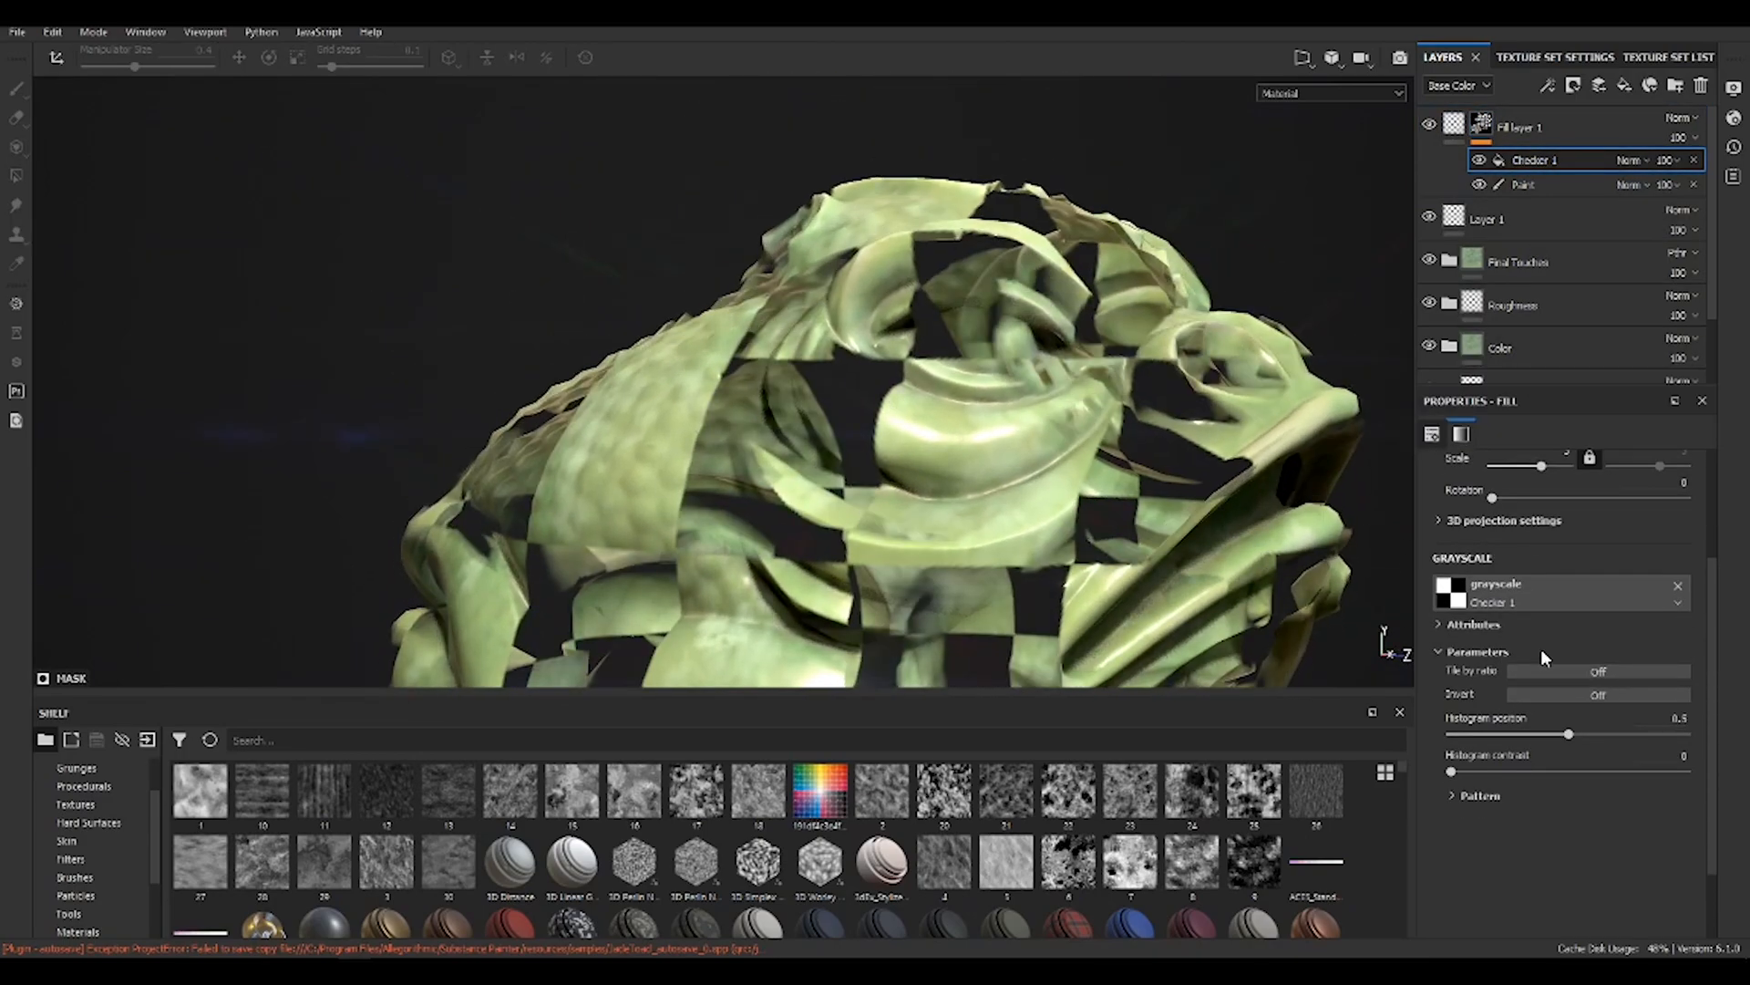
scroll(1542, 643, up, 5)
click(1554, 184)
click(1537, 163)
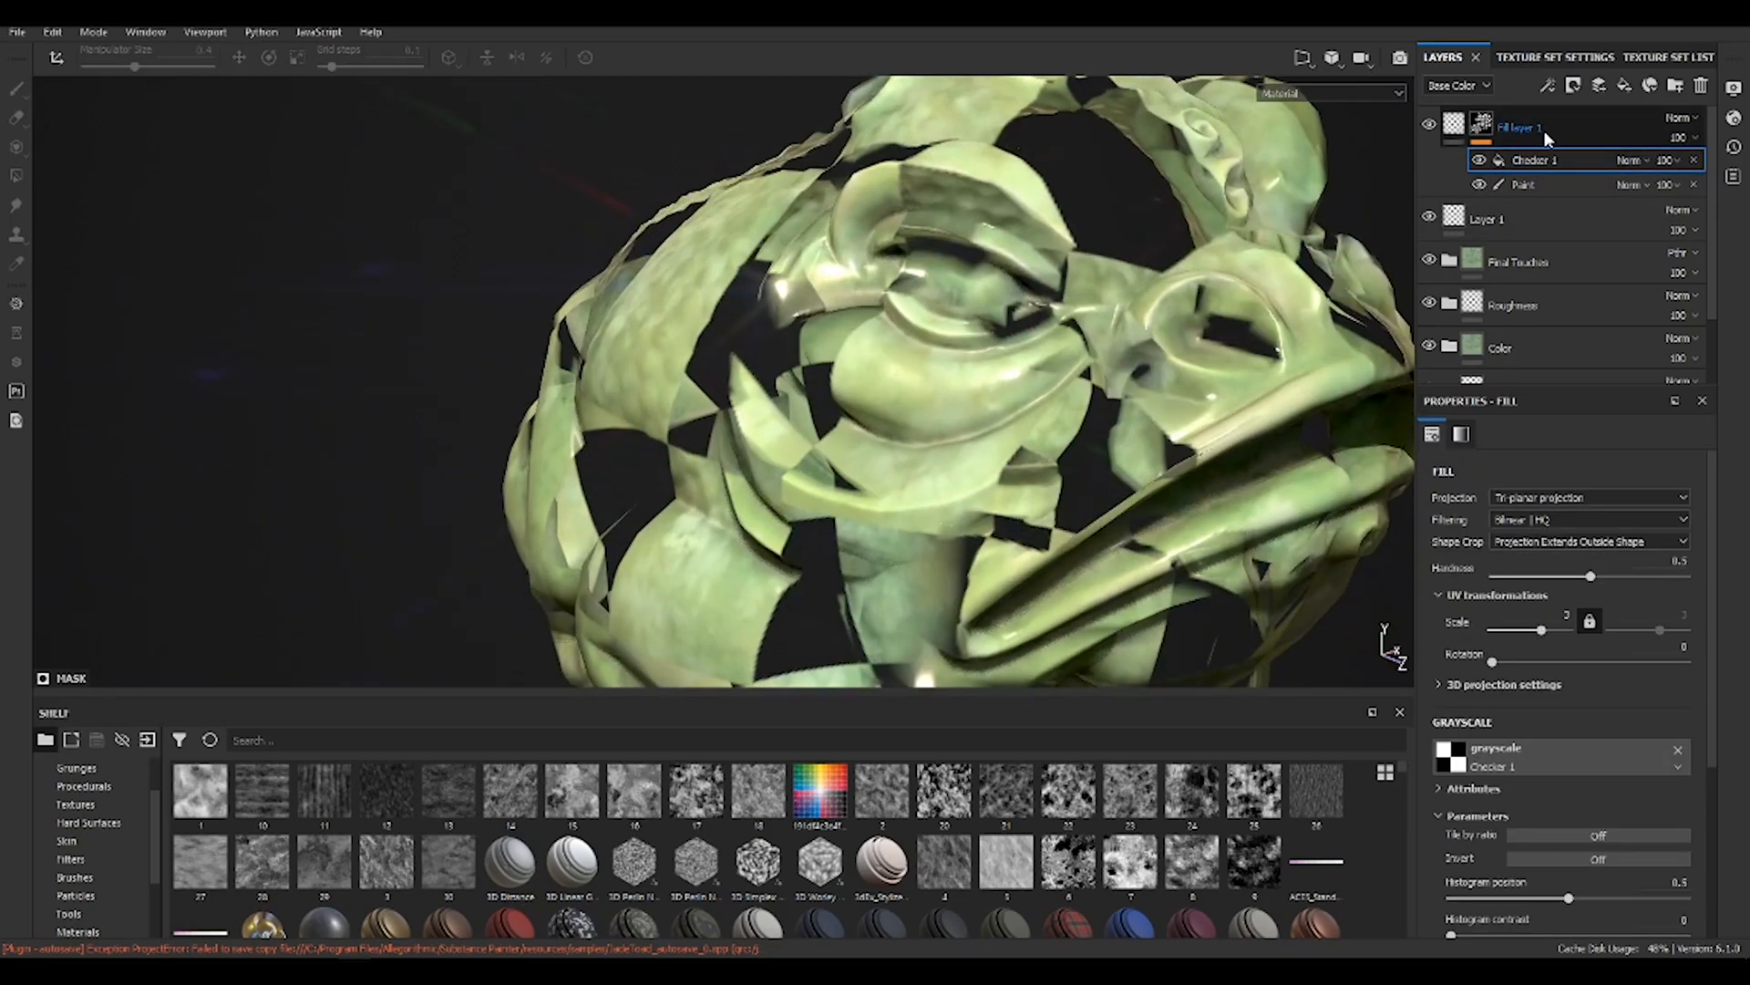
click(1547, 85)
click(1597, 176)
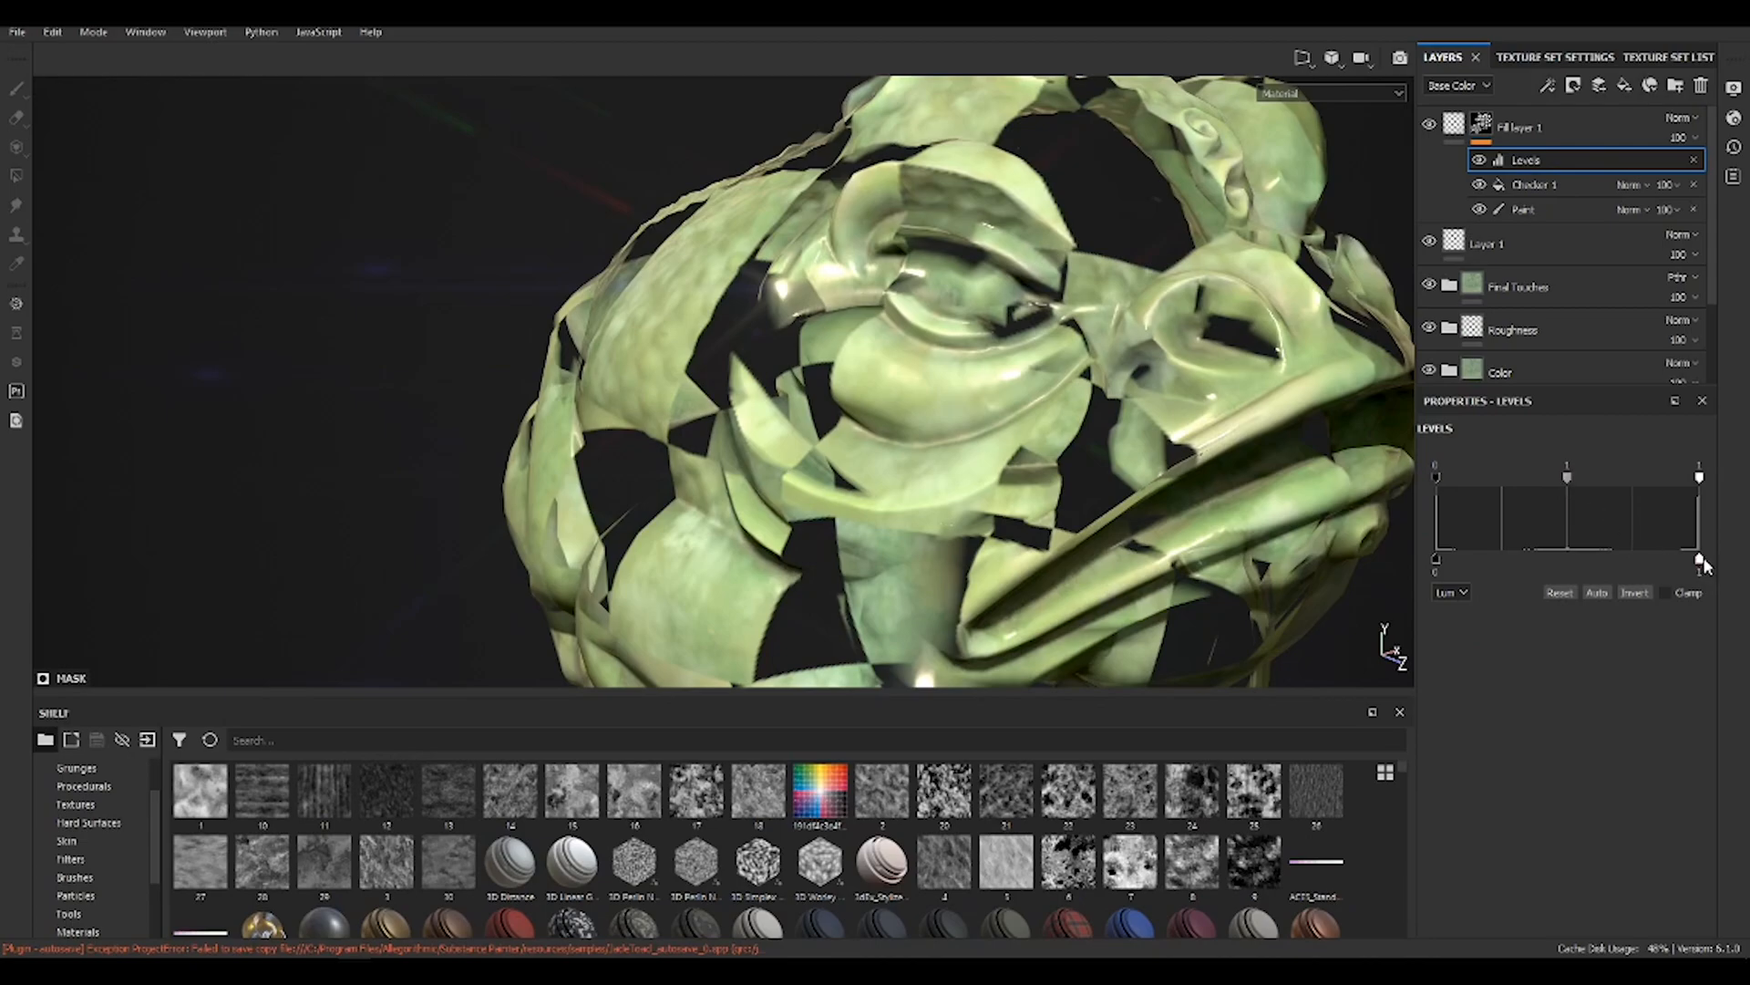
Lower the Levels effect's output white point to 0.519 to make the checker squares semi-transparent
drag(1701, 561, 1592, 562)
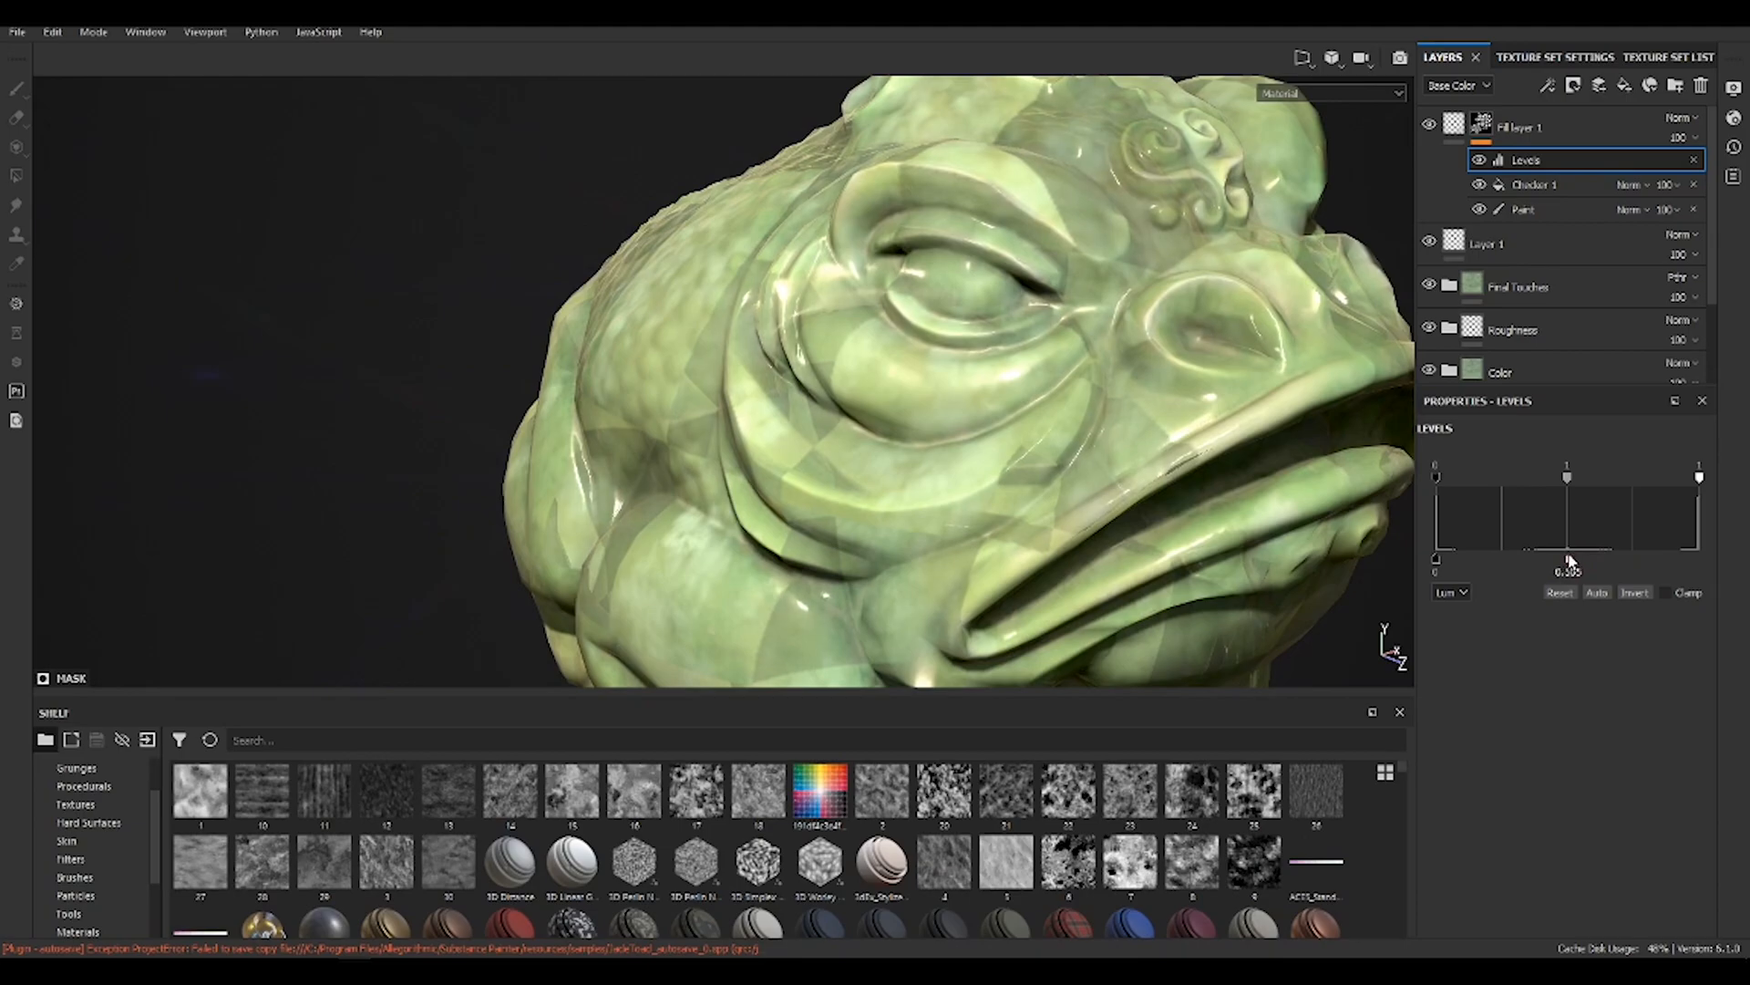
alt+drag(847, 407, 343, 445)
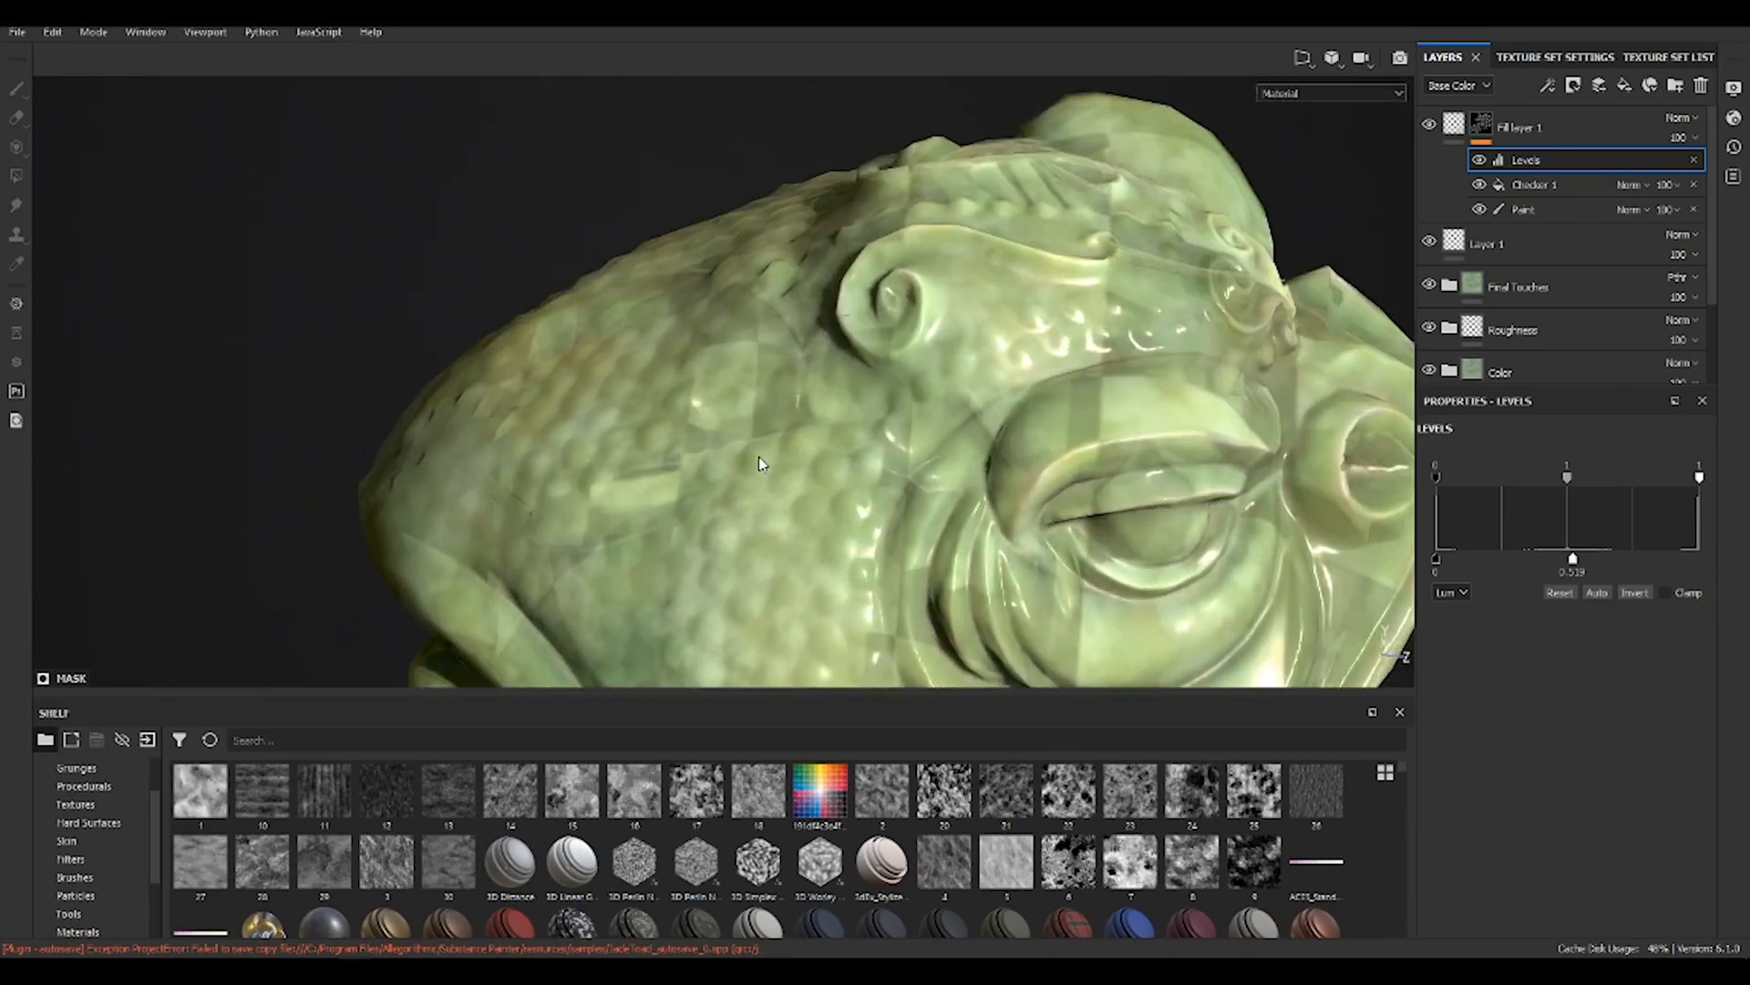
mouse_move(908, 502)
alt+mouse_down()
mouse_move(832, 438)
mouse_move(781, 441)
alt+mouse_up()
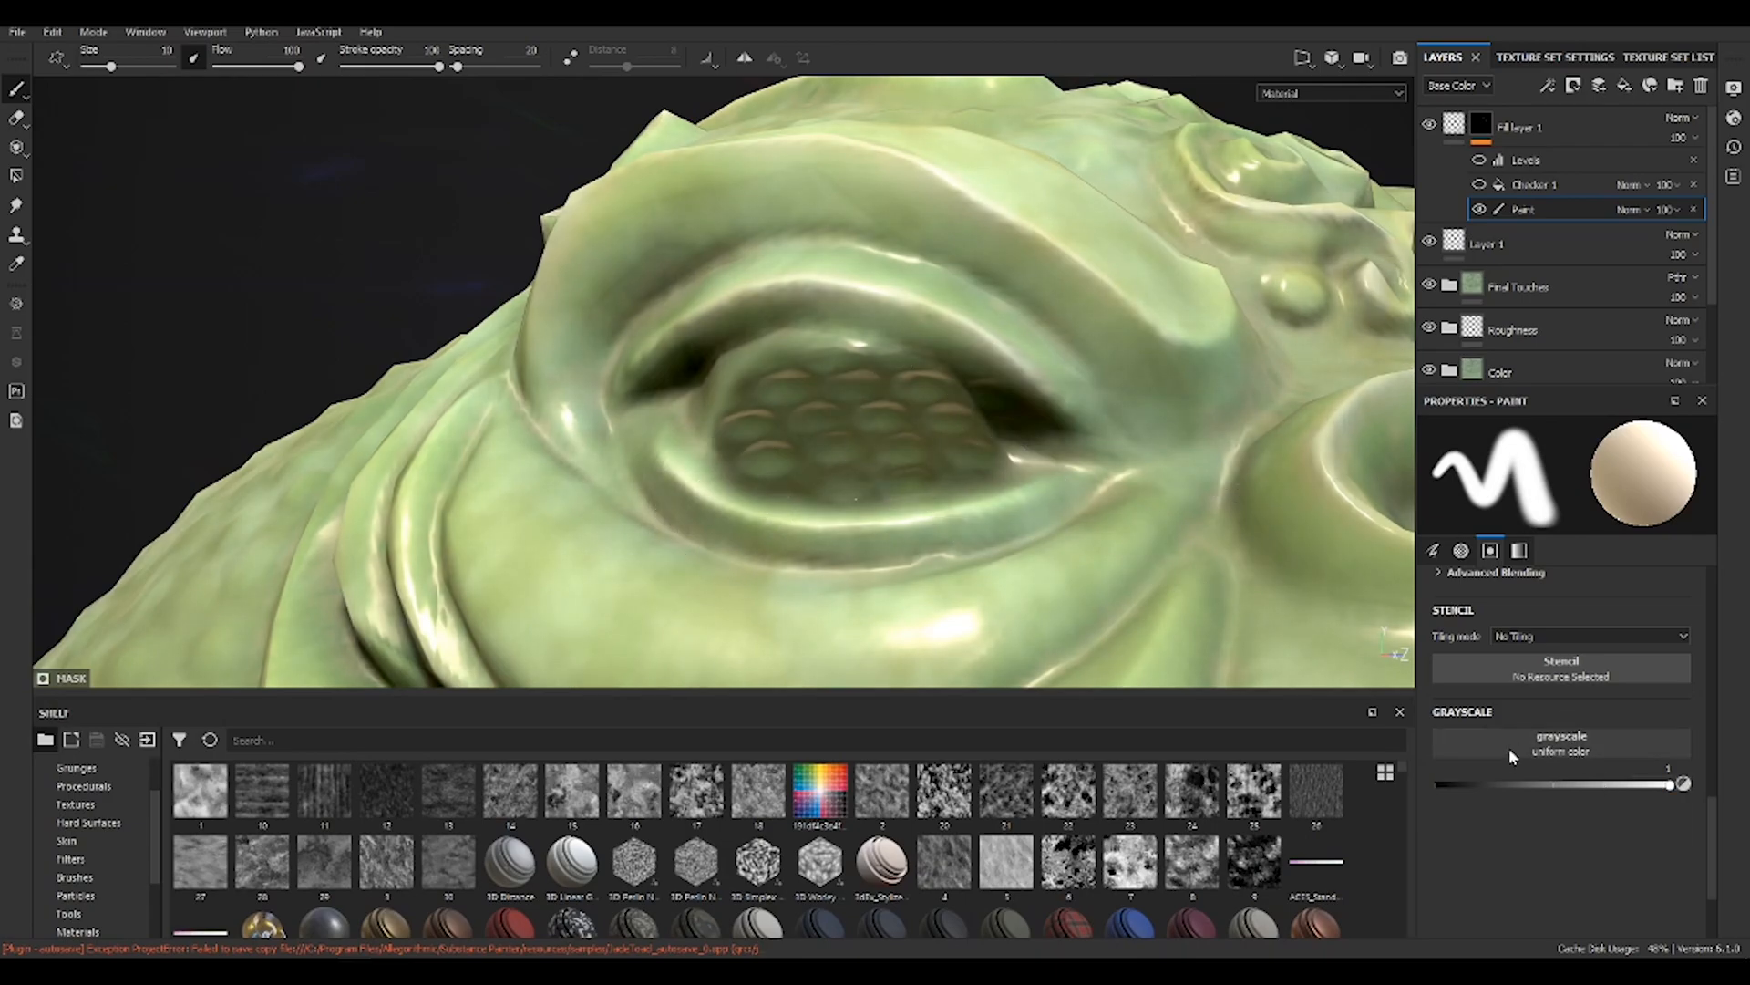
In the mask's Paint effect, set the grayscale to 0.5115 and paint an iris patch on the toad's eye with brush size 3.4
drag(1573, 788, 1724, 793)
click(1557, 790)
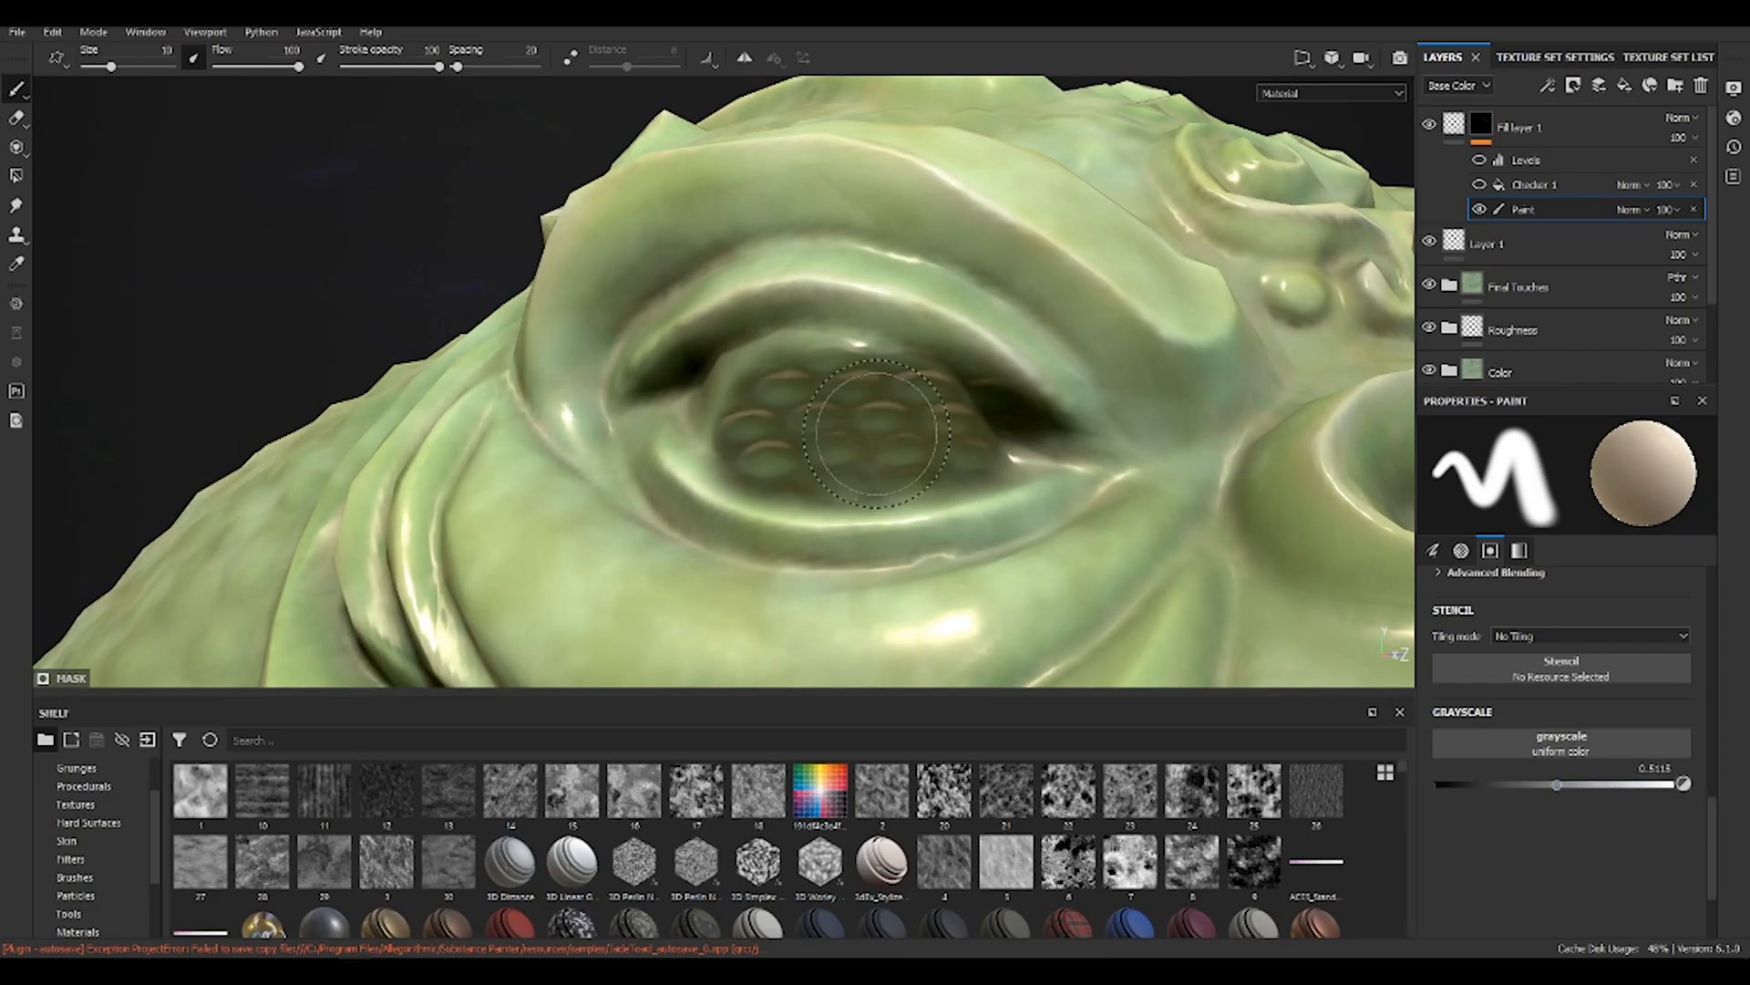
ctrl+right_drag(834, 421, 785, 422)
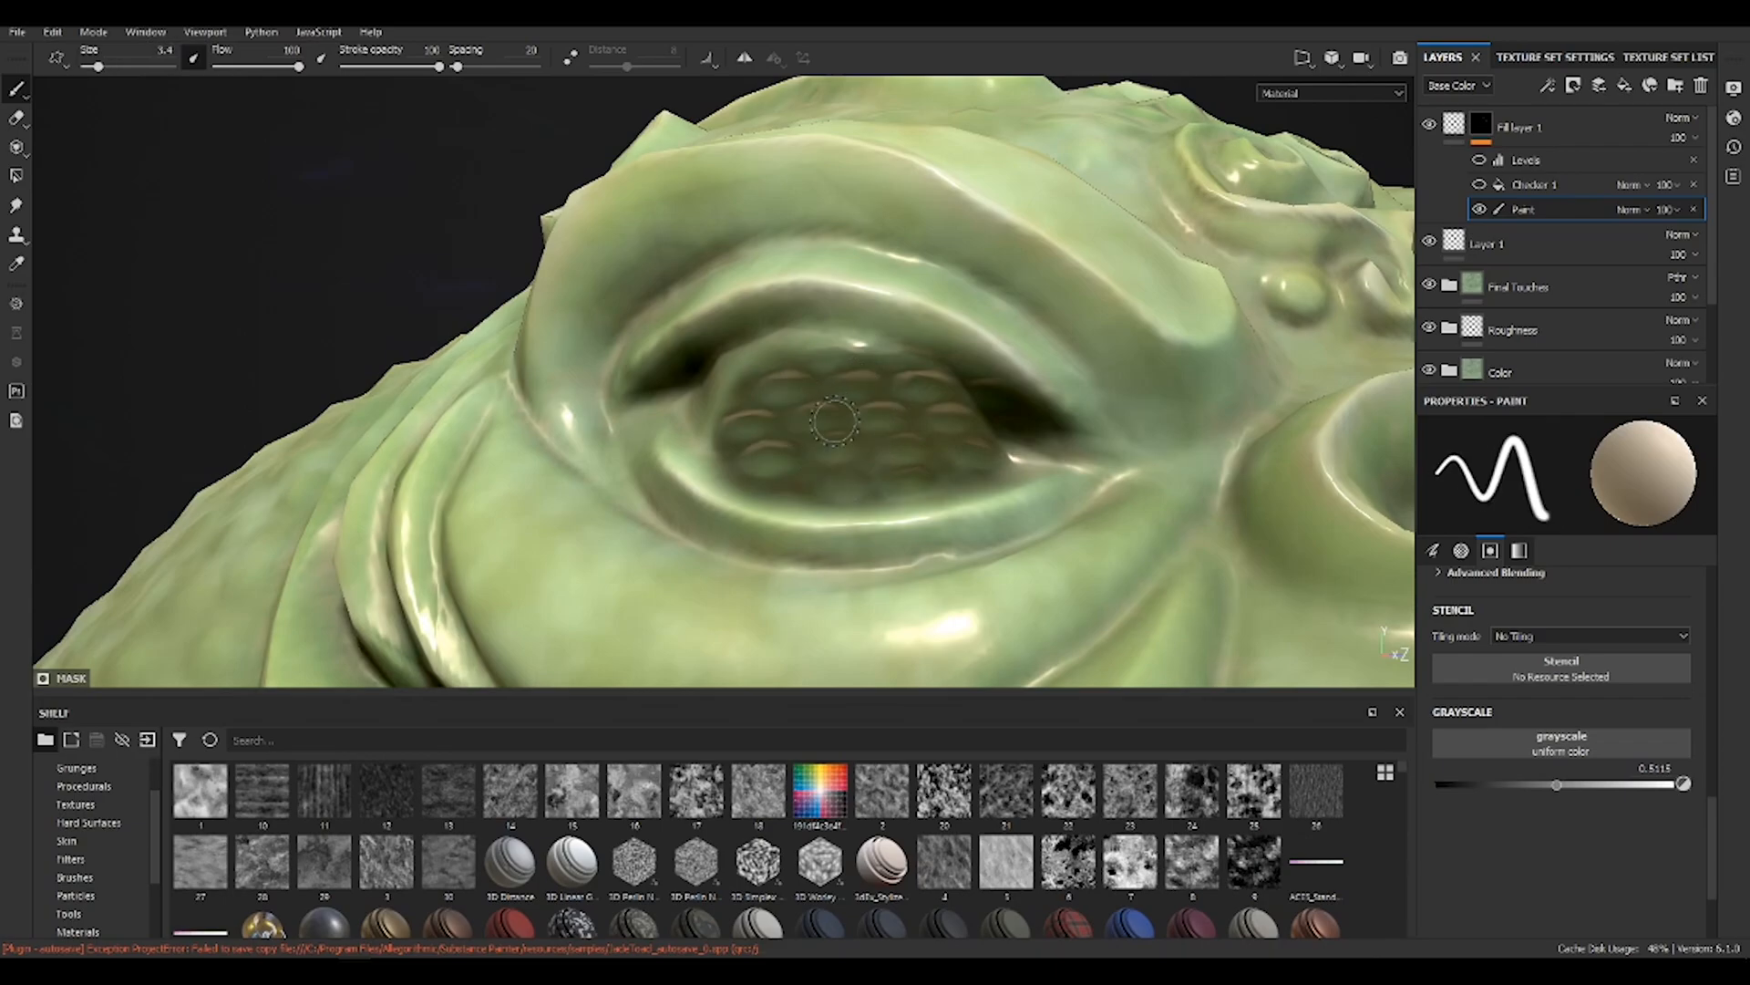
mouse_move(814, 412)
mouse_down()
mouse_move(867, 417)
mouse_move(793, 432)
mouse_up()
mouse_move(848, 422)
alt+mouse_down()
mouse_move(1176, 398)
mouse_move(1184, 527)
mouse_move(678, 437)
mouse_move(881, 388)
mouse_move(1231, 405)
alt+mouse_up()
Set the paint grayscale to 0.8359, reduce the brush size to 2.63 and paint a pupil inside the eye's iris
drag(1550, 784, 1505, 784)
alt+drag(1090, 488, 875, 456)
drag(1503, 784, 1637, 785)
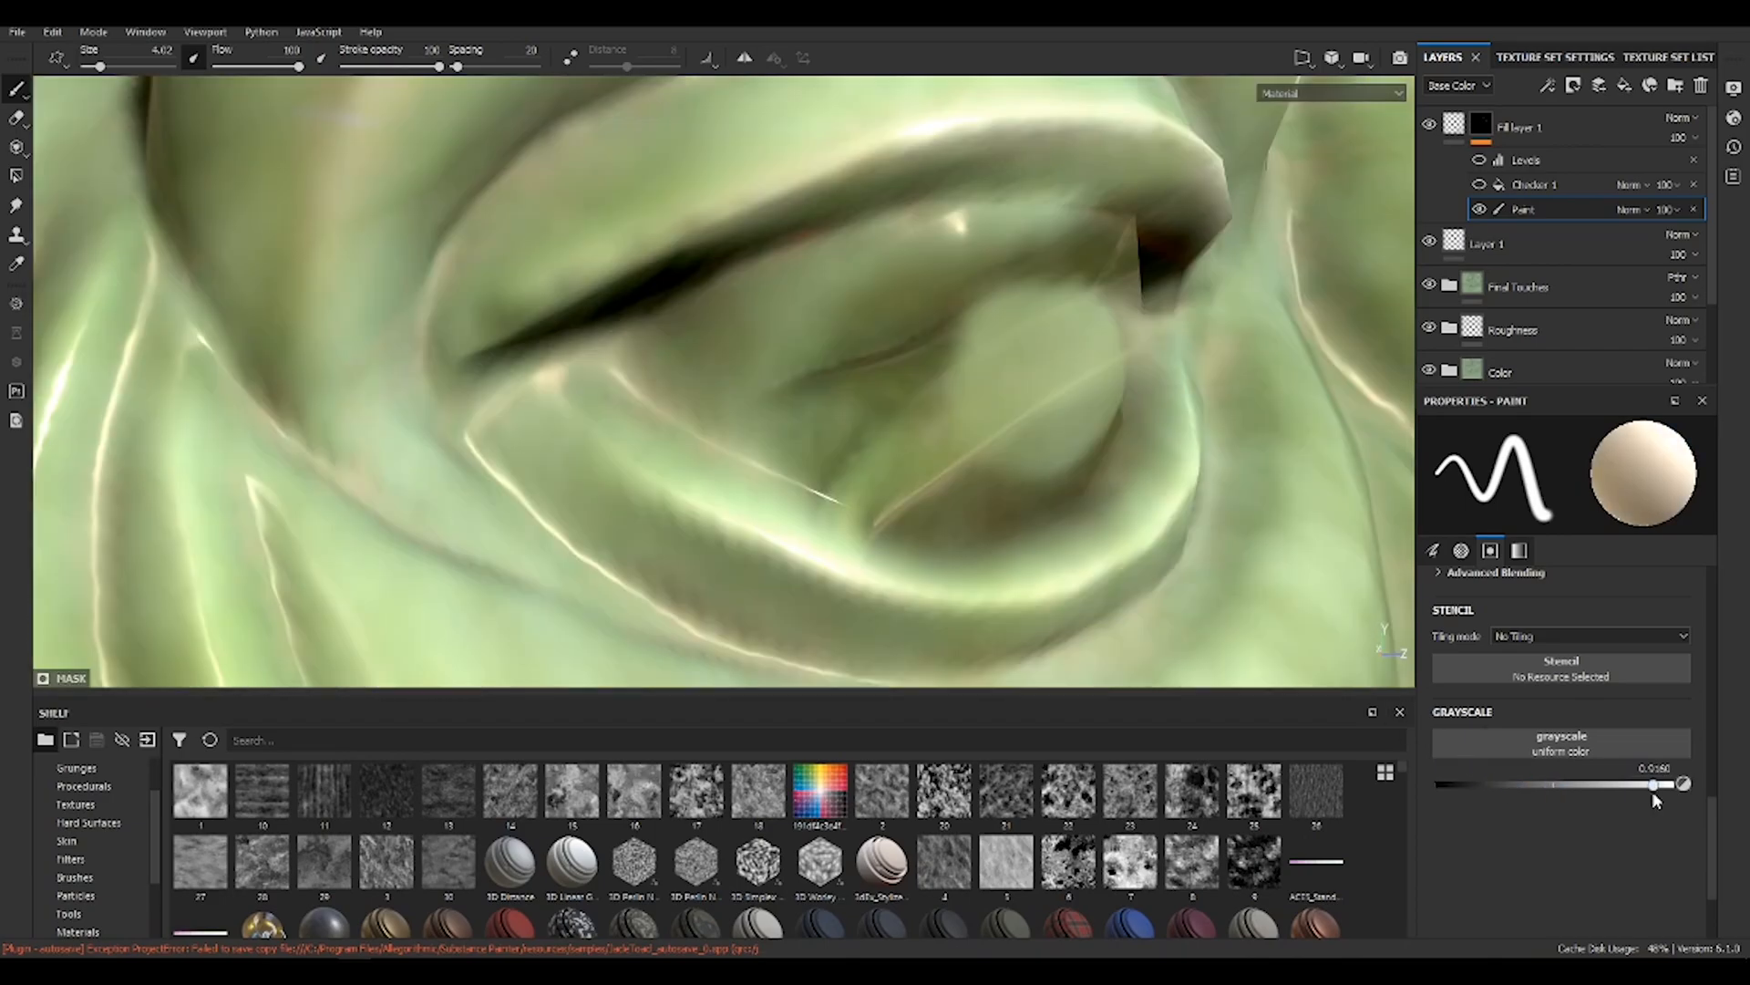
alt+drag(976, 429, 1066, 501)
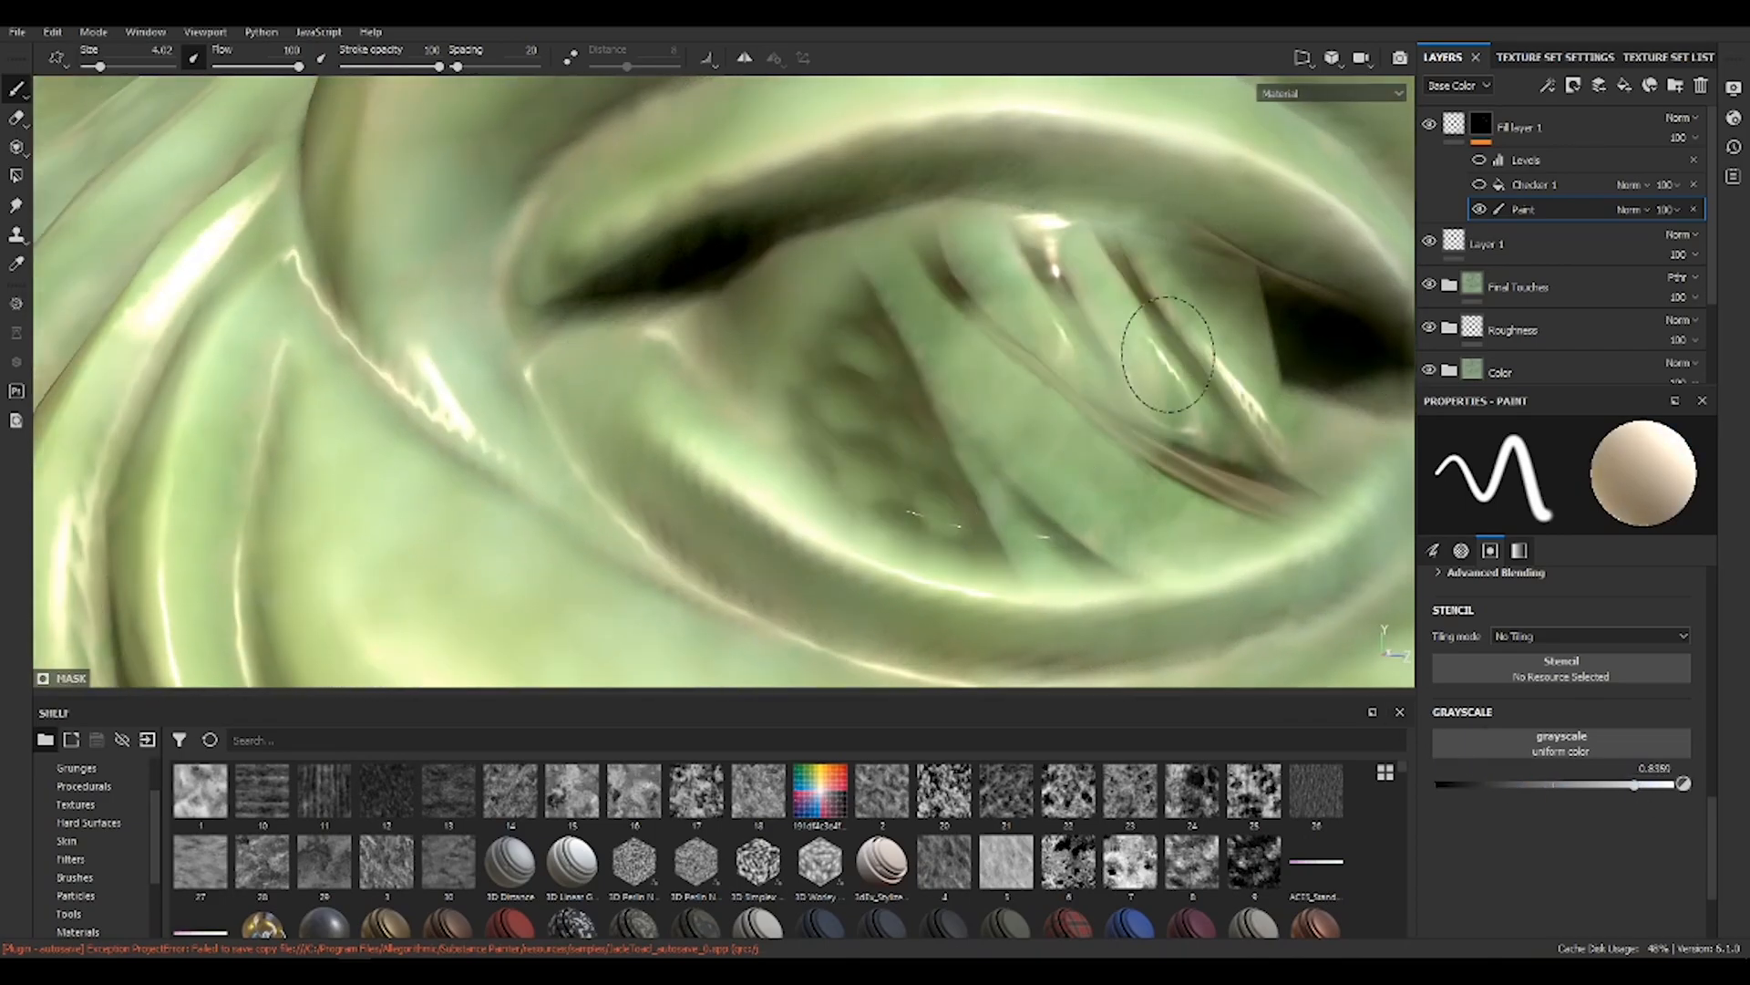
alt+drag(1149, 436, 1047, 474)
ctrl+right_drag(929, 515, 915, 516)
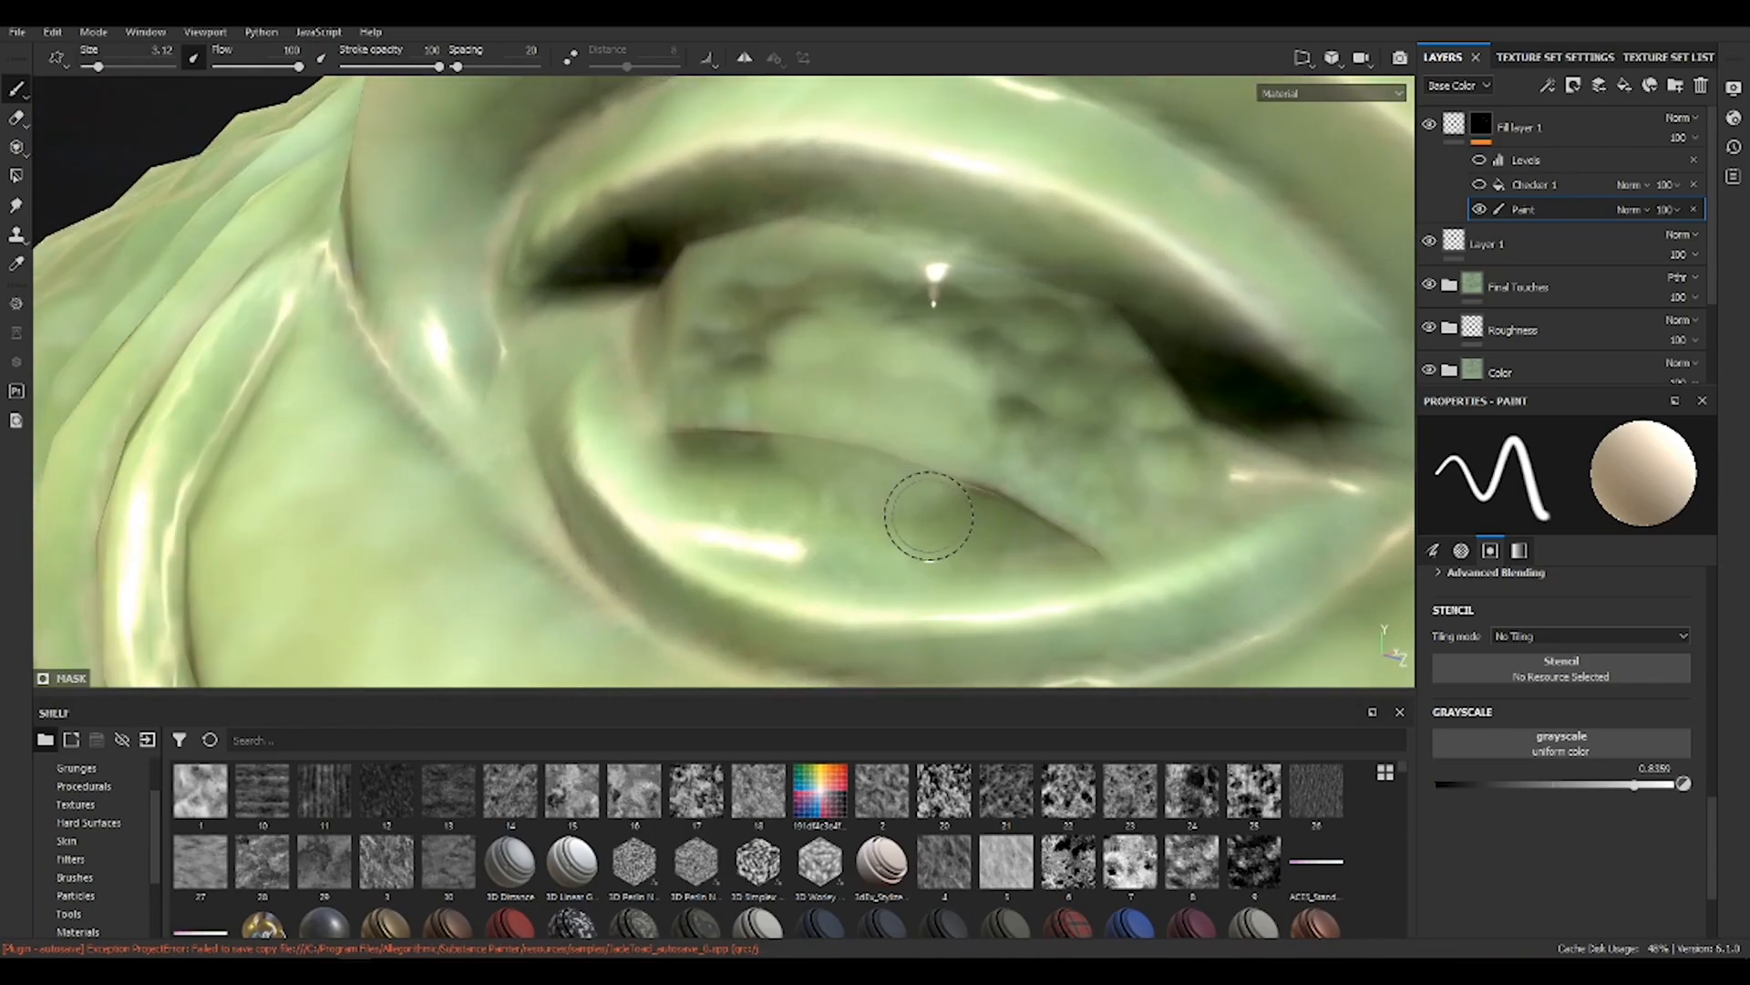
mouse_move(887, 388)
alt+mouse_down()
mouse_move(1243, 441)
mouse_move(1054, 468)
mouse_move(1033, 497)
alt+mouse_up()
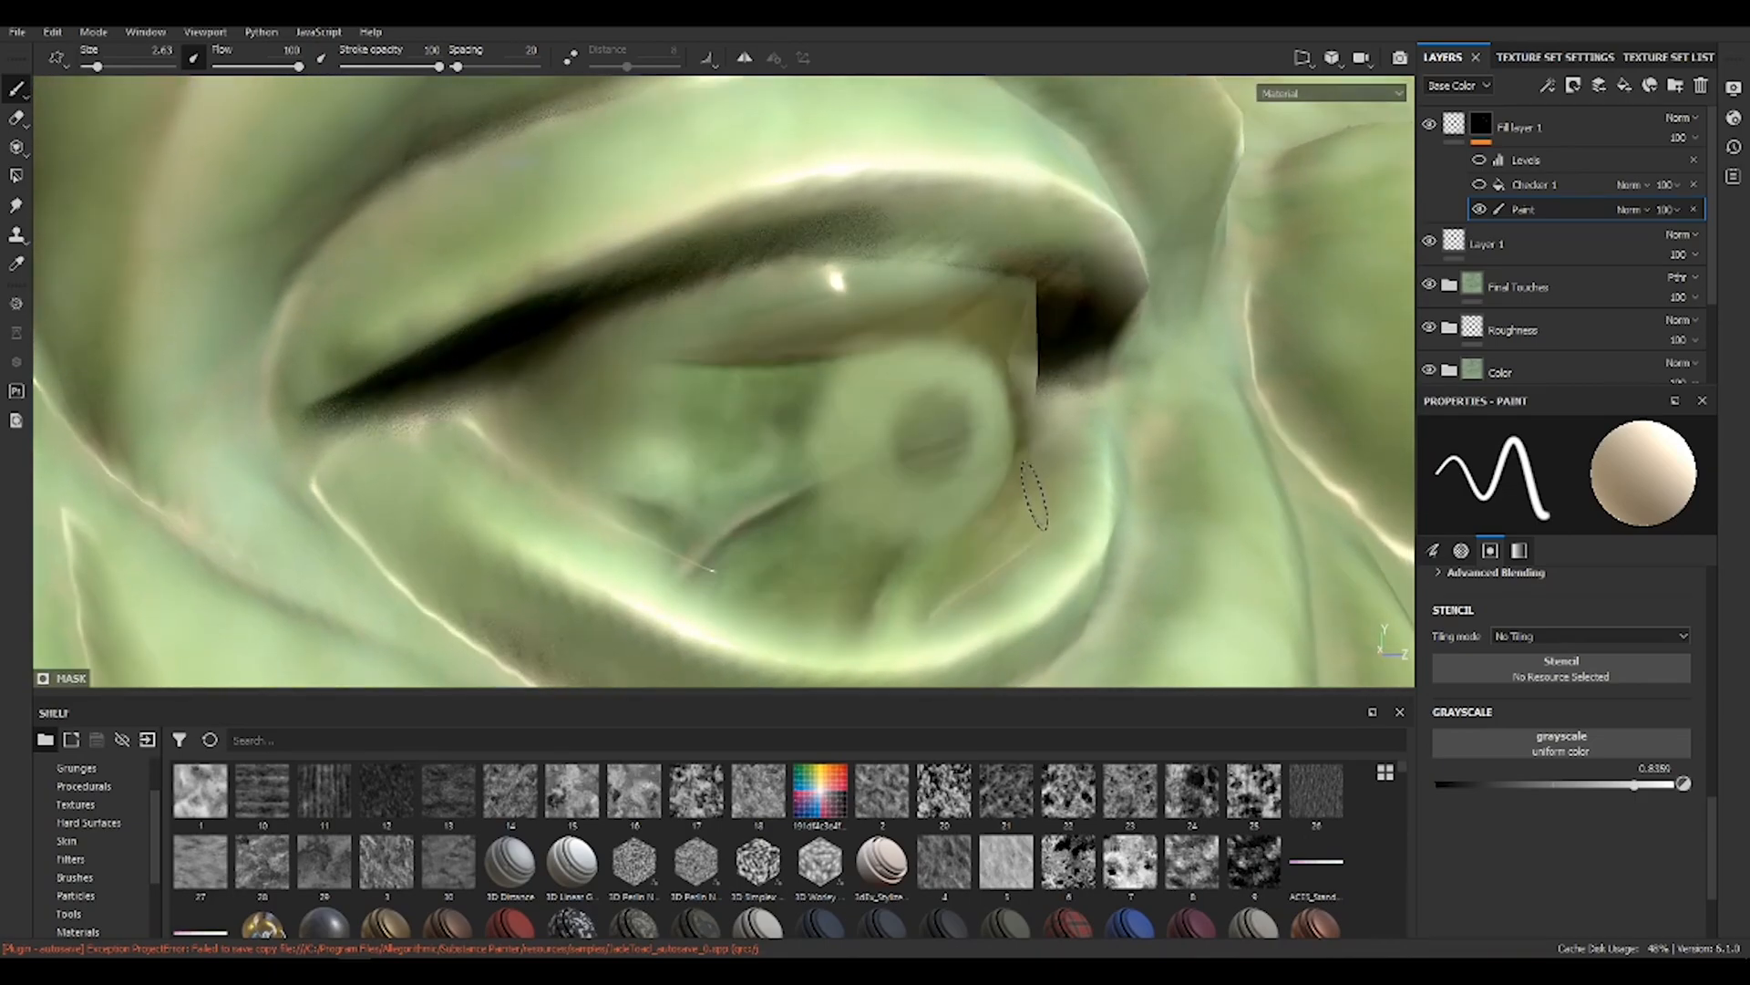
Invert the paint grayscale to 0.1641 and display the opacity channel on the model
key(c)
key(x)
key(c)
key(c)
key(c)
key(c)
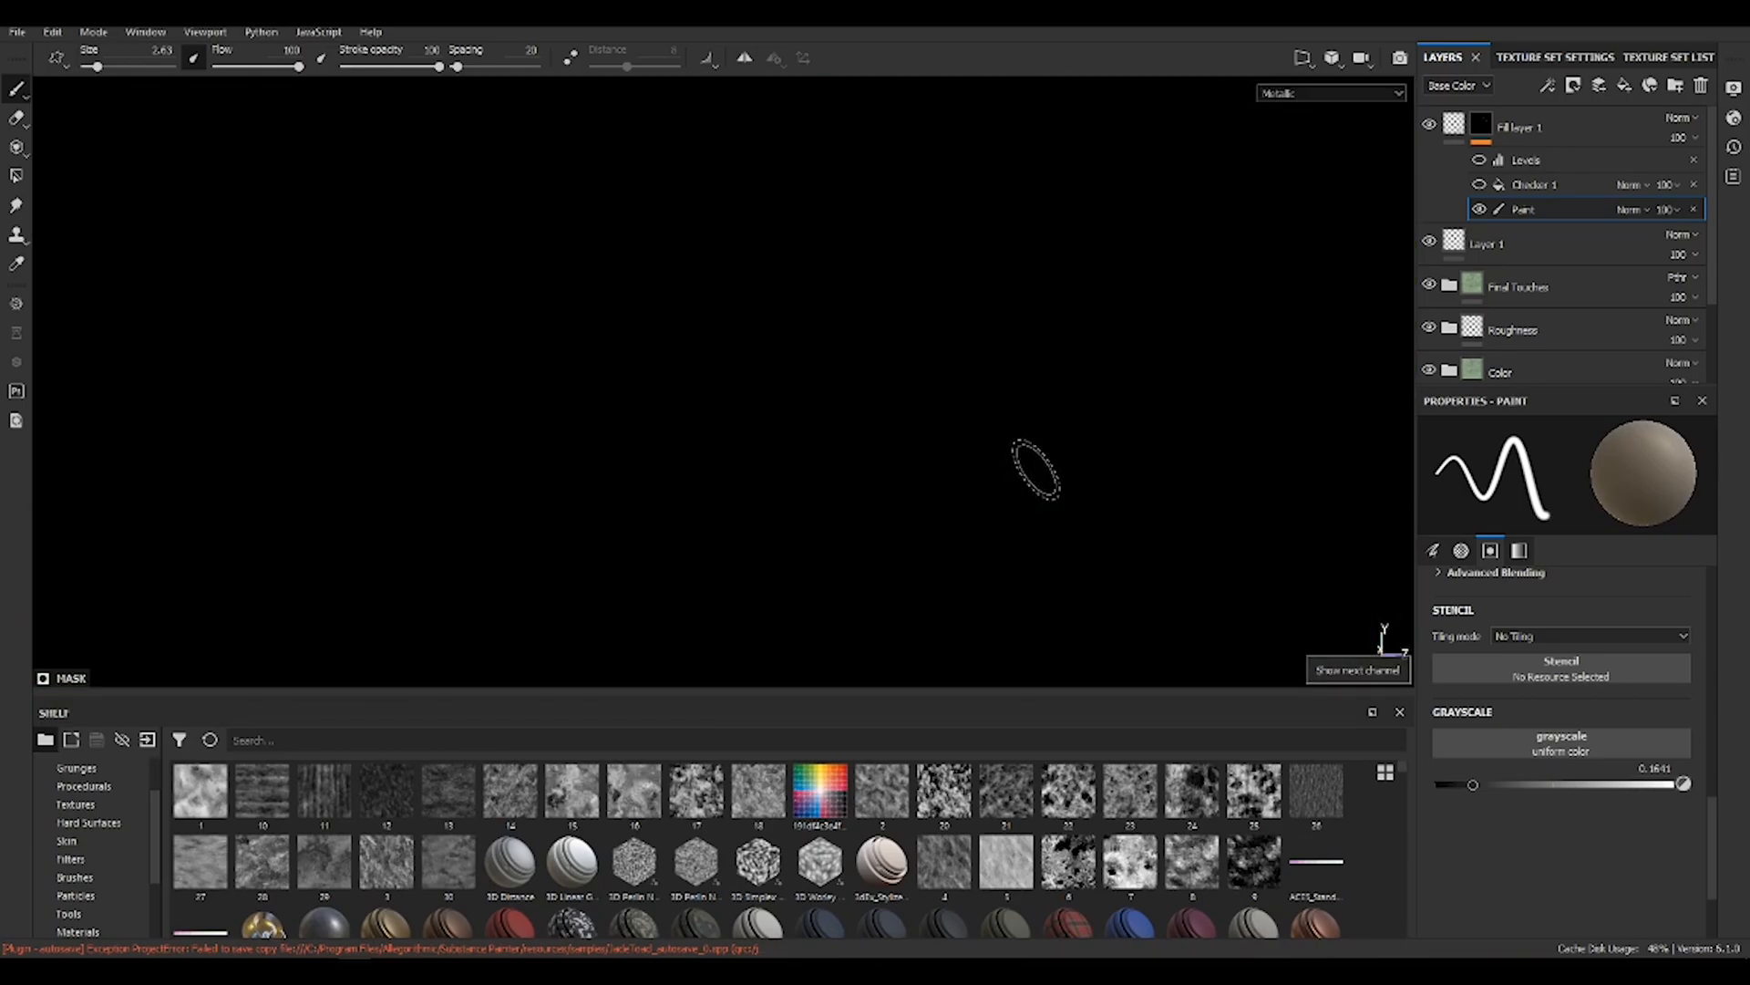
key(c)
key(c)
key(c)
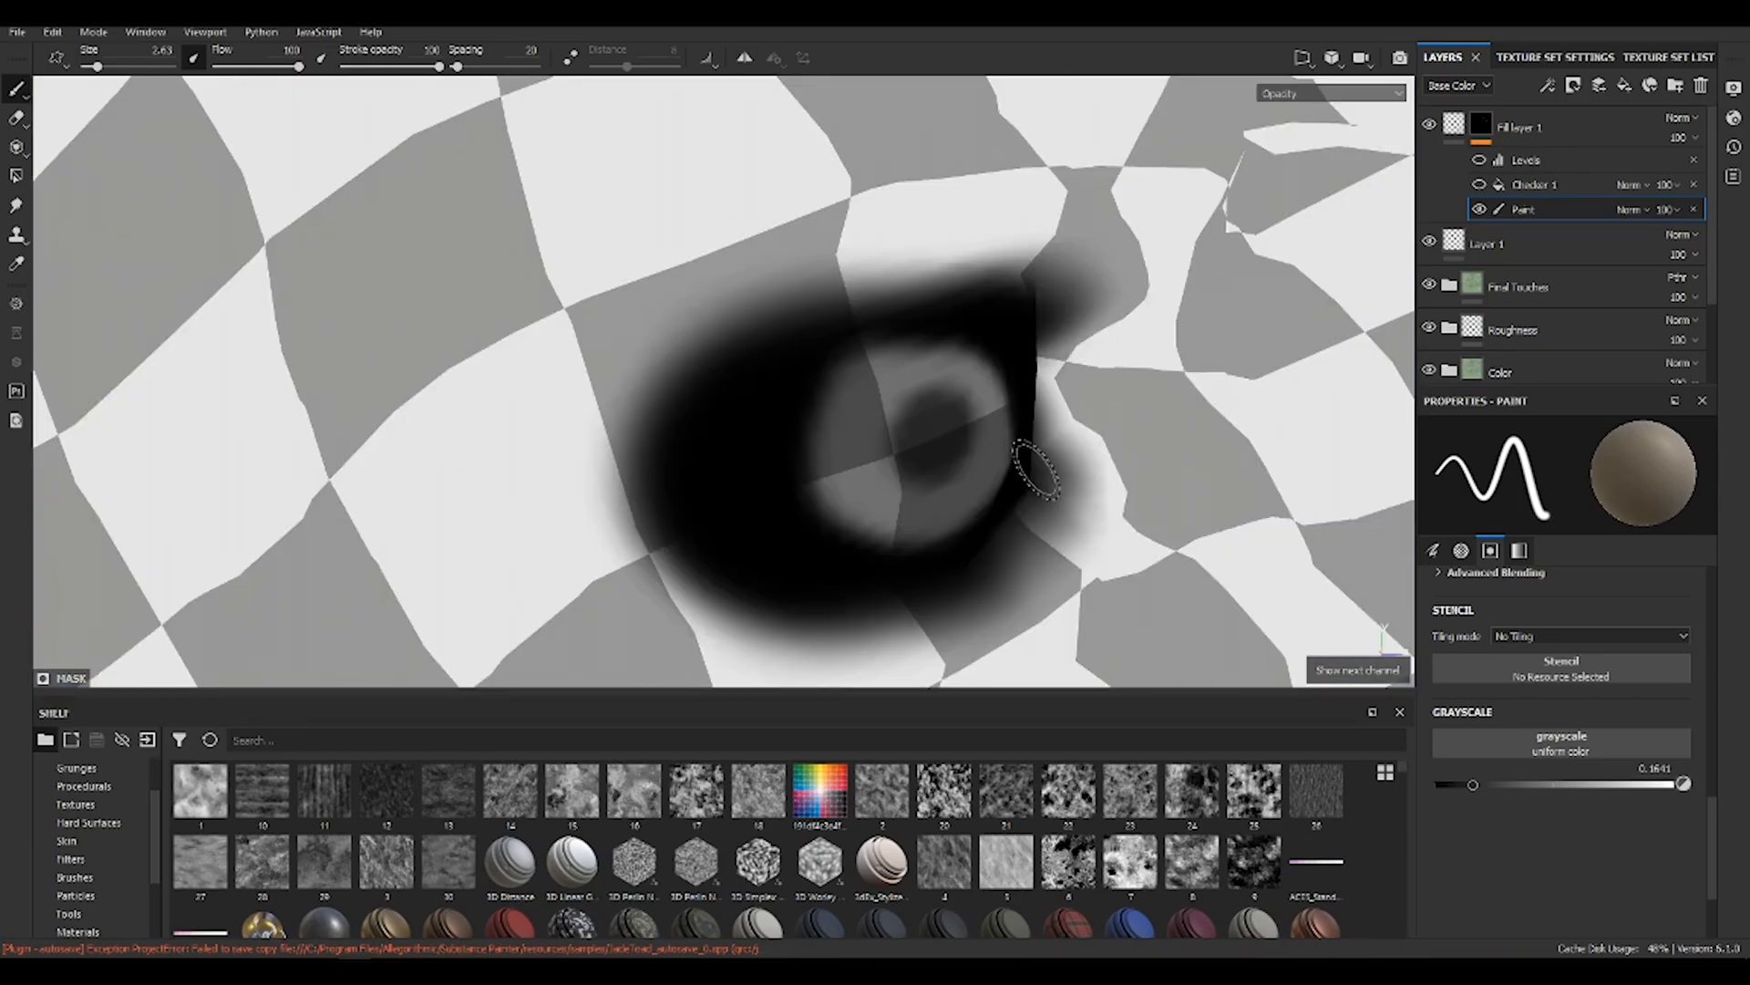
Paint a rounded patch on the toad's other eye in the mask using grayscale 0.1641
mouse_move(1037, 469)
alt+mouse_down()
mouse_move(945, 359)
mouse_move(911, 392)
mouse_move(899, 453)
mouse_move(873, 376)
alt+mouse_up()
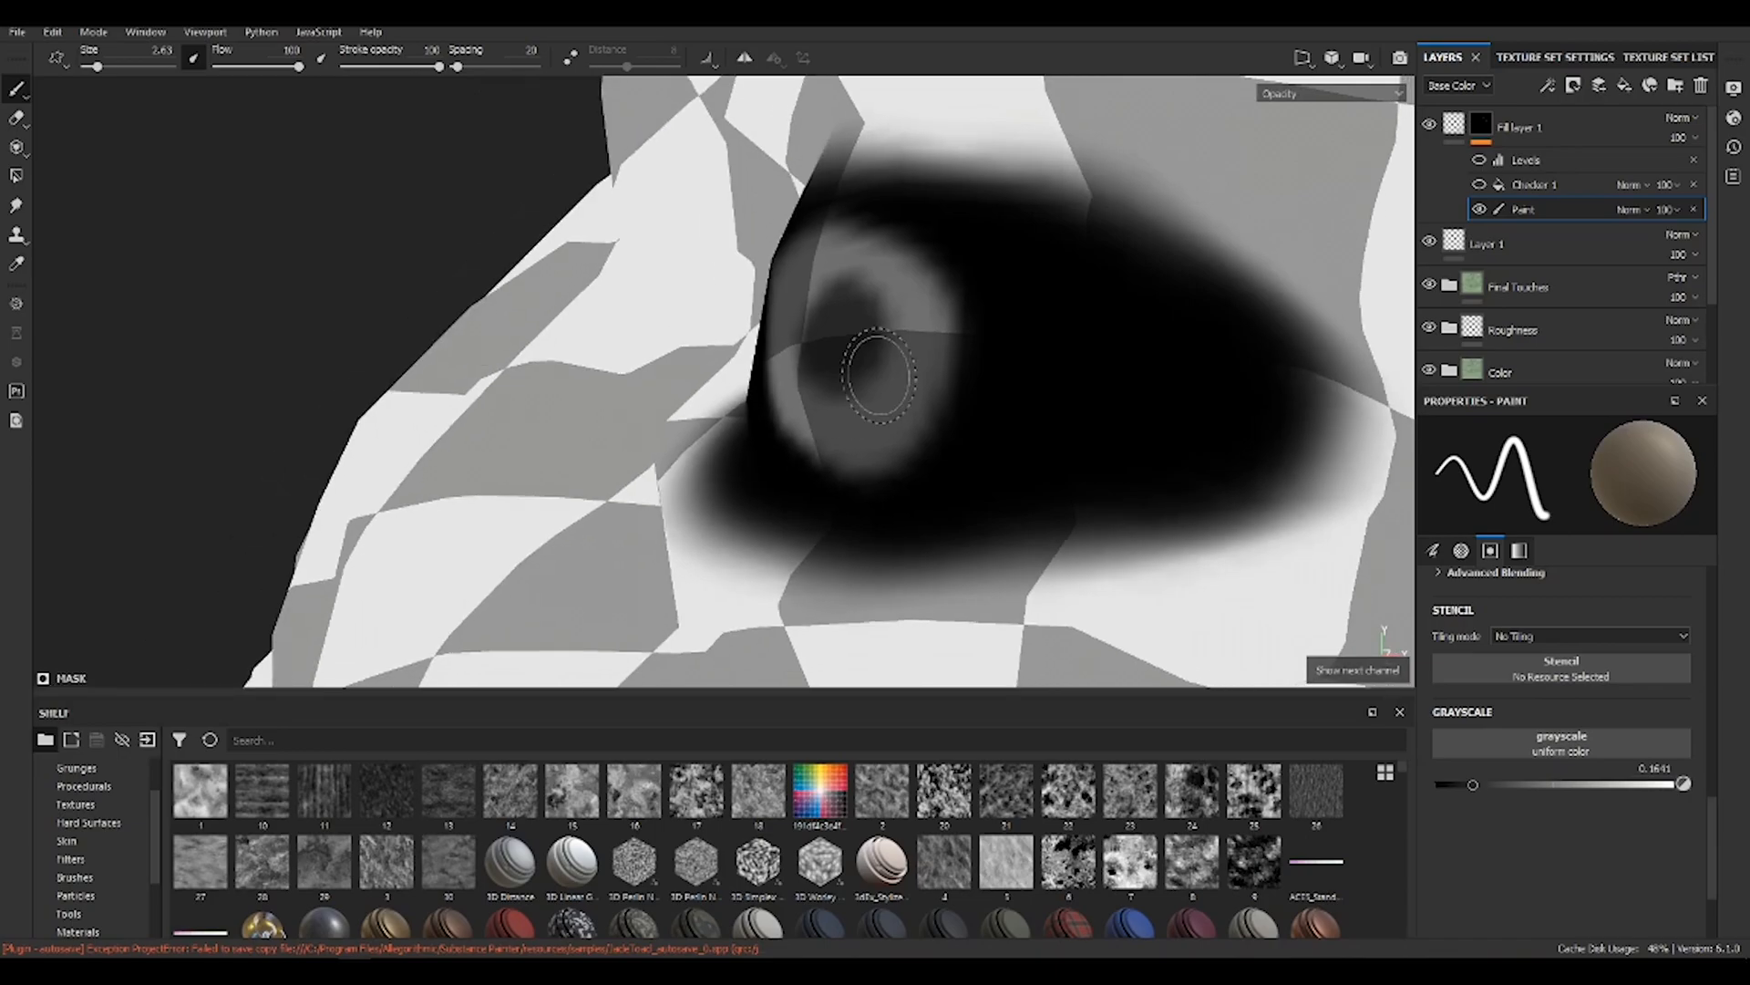
alt+right_drag(1204, 373, 156, 316)
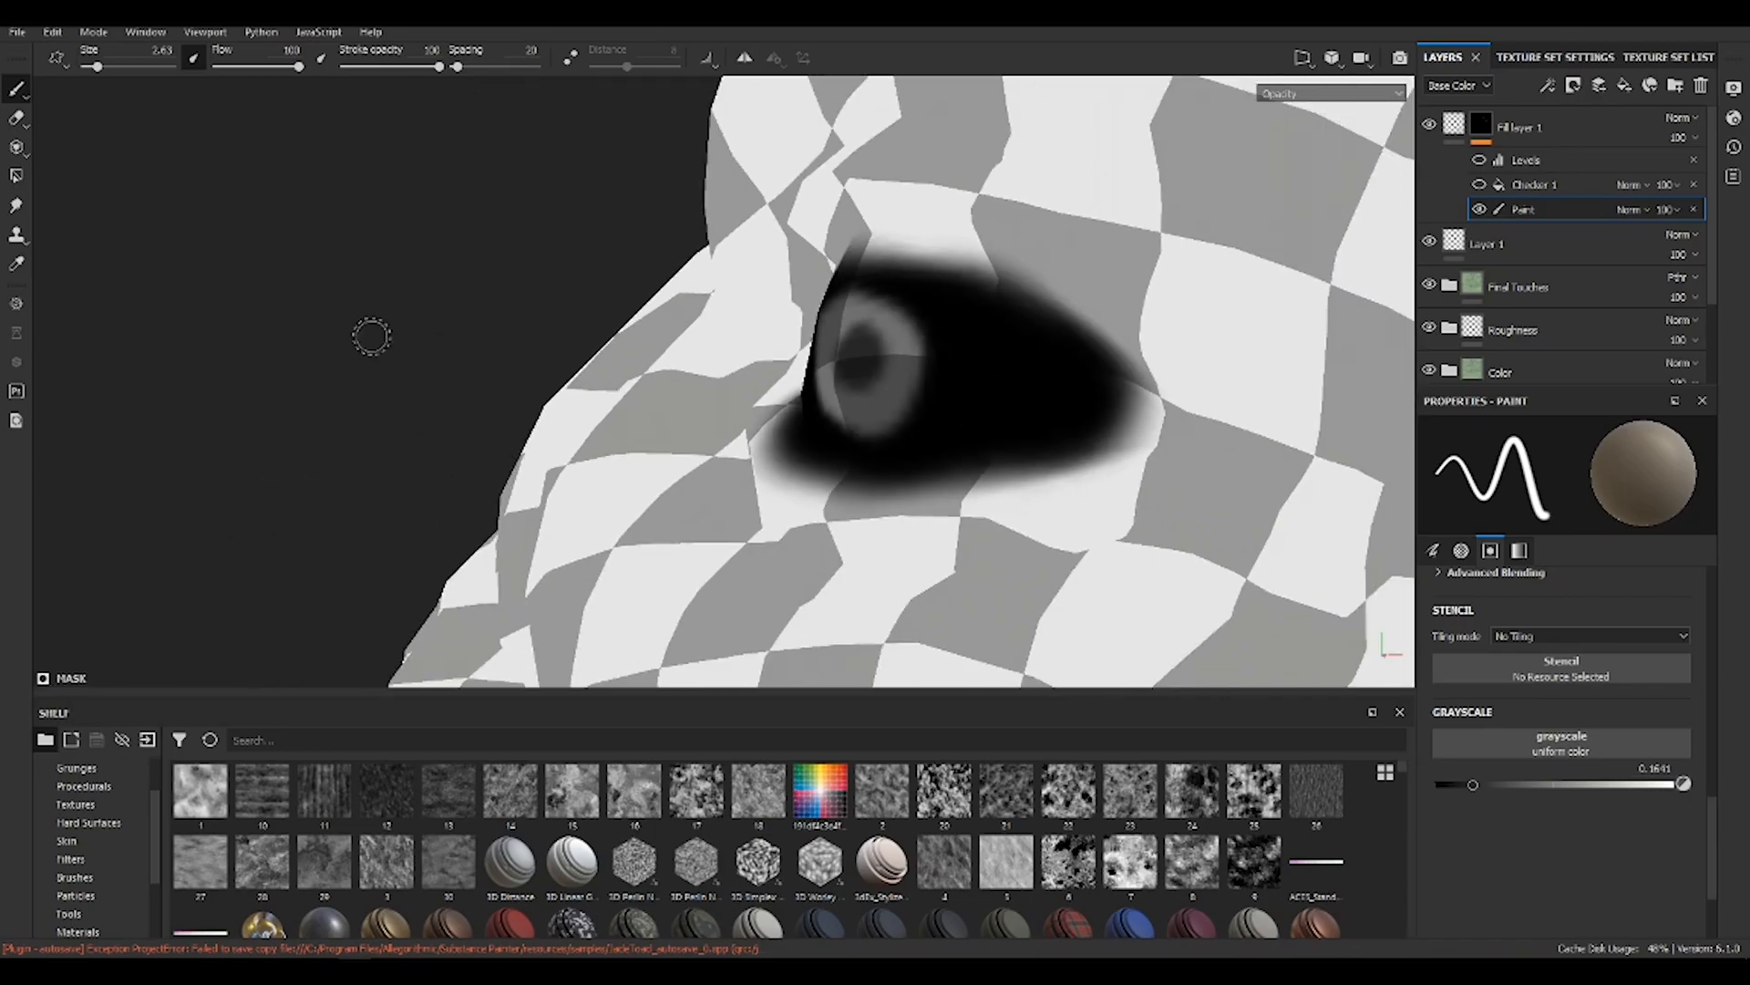
alt+right_drag(1367, 334, 848, 328)
alt+drag(847, 328, 1224, 319)
alt+right_drag(1225, 319, 914, 304)
alt+drag(914, 305, 720, 364)
alt+drag(1131, 379, 706, 398)
mouse_move(1076, 401)
alt+middle_down()
mouse_move(715, 407)
mouse_move(514, 358)
alt+middle_up()
mouse_move(219, 282)
alt+right_down()
mouse_move(364, 274)
mouse_move(575, 303)
alt+right_up()
alt+middle_drag(575, 304, 777, 461)
alt+drag(912, 406, 682, 360)
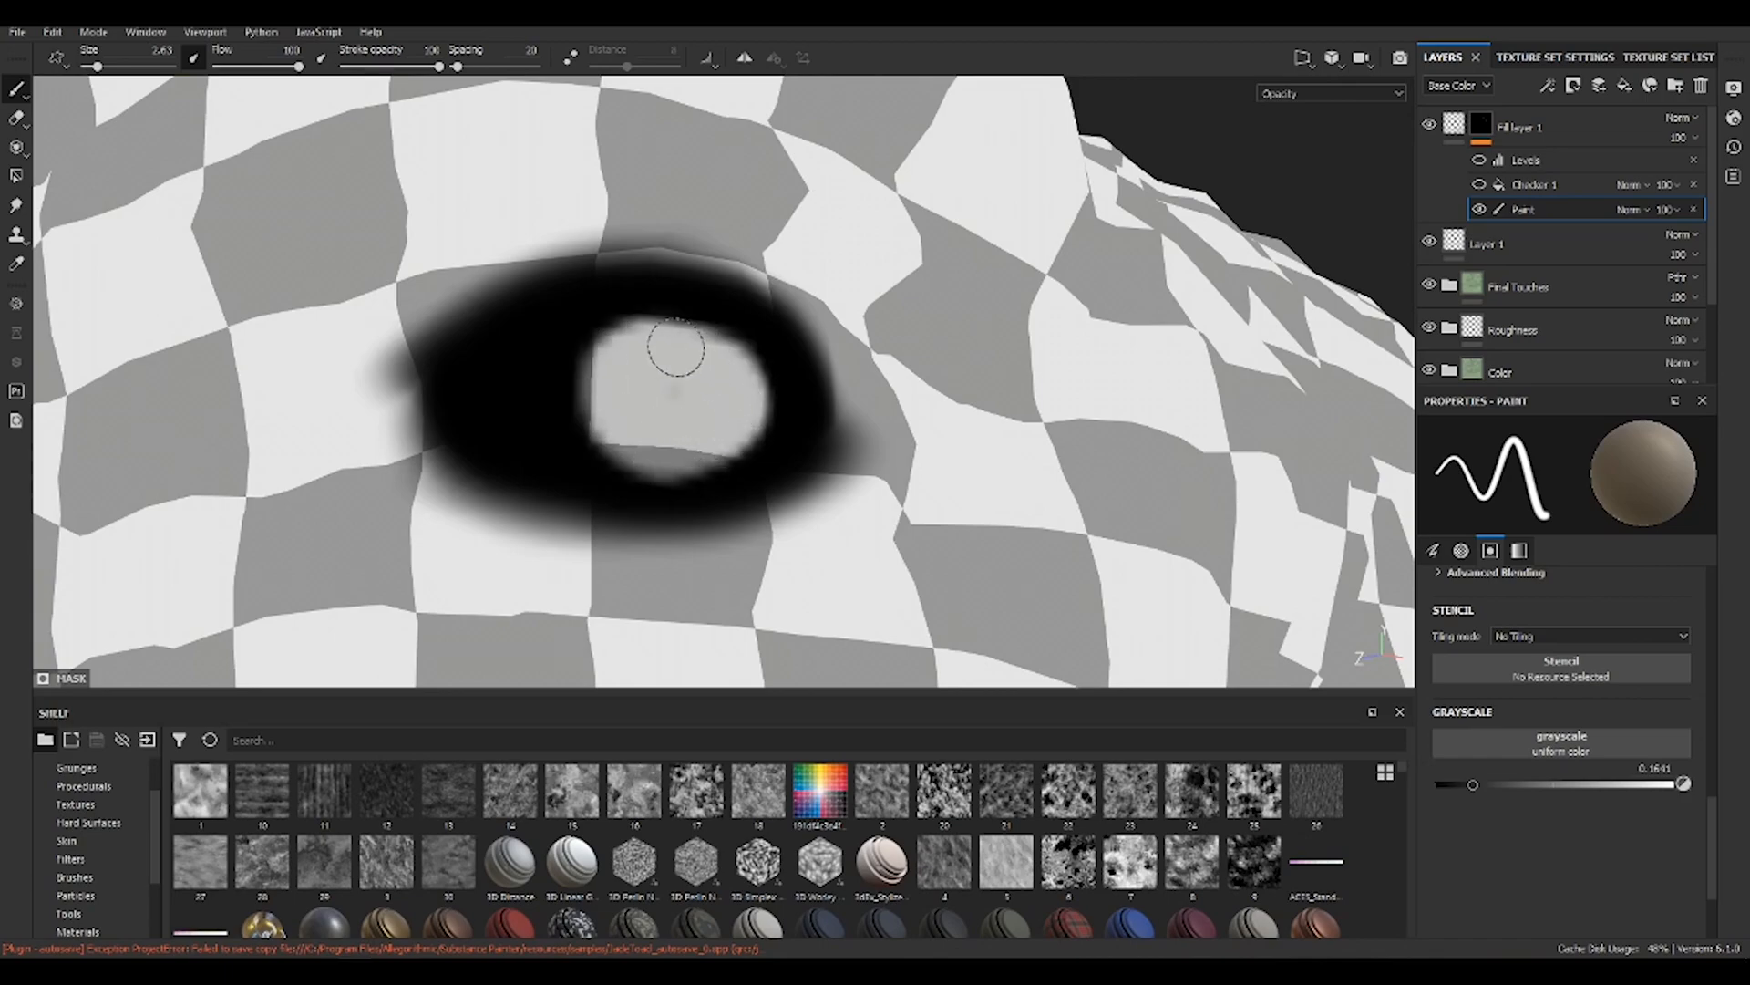
Paint an iris ring around the other eye's pupil with grayscale 0.5115, and check both eyes in the material display
drag(1519, 776, 1563, 796)
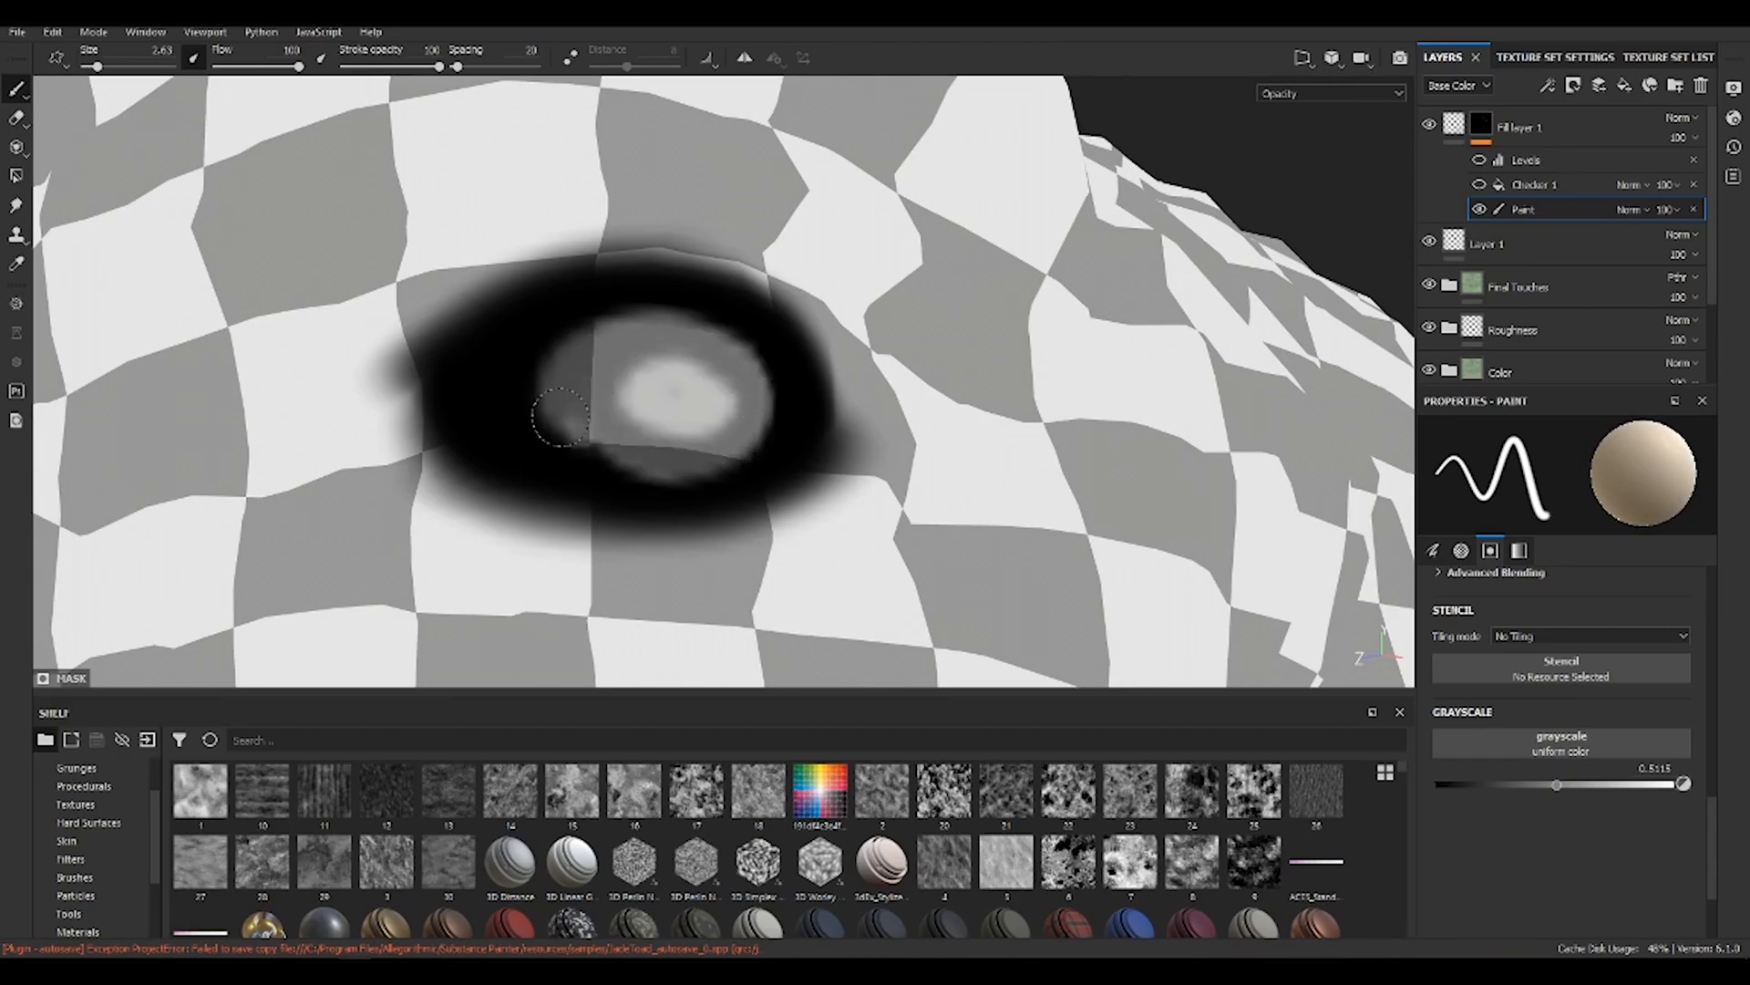
key(m)
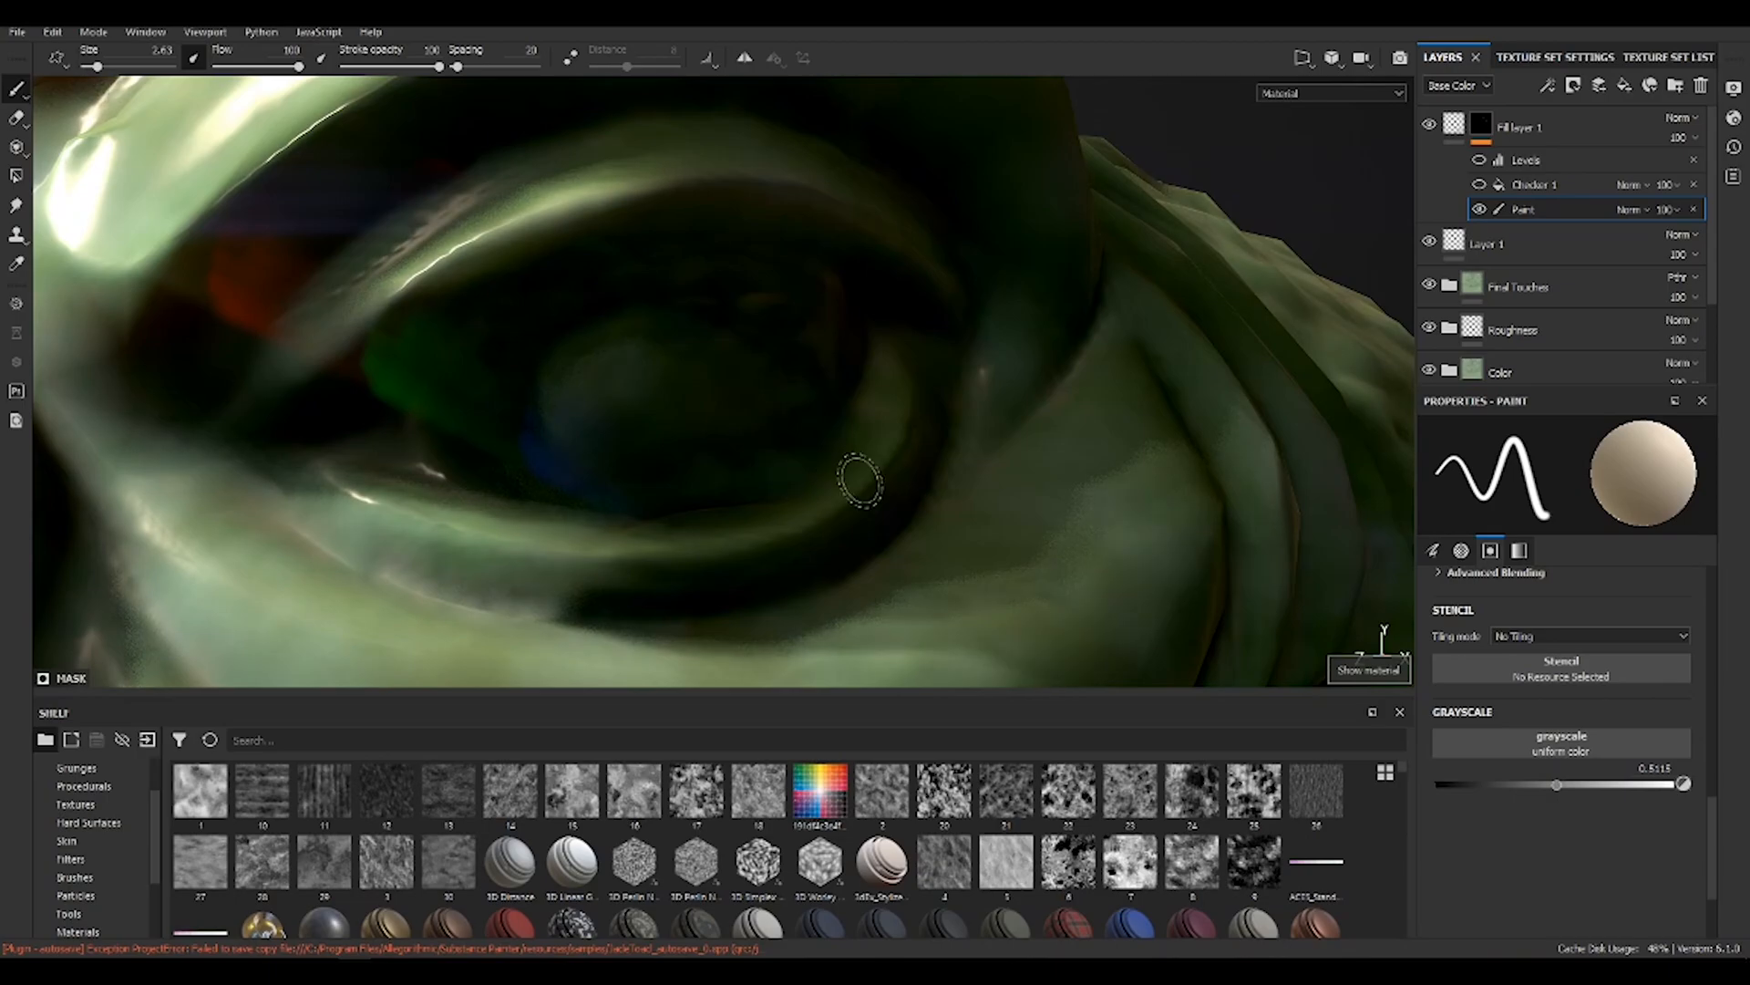
alt+right_drag(836, 477, 758, 442)
alt+drag(757, 441, 910, 474)
alt+right_drag(910, 474, 590, 300)
alt+drag(590, 300, 751, 442)
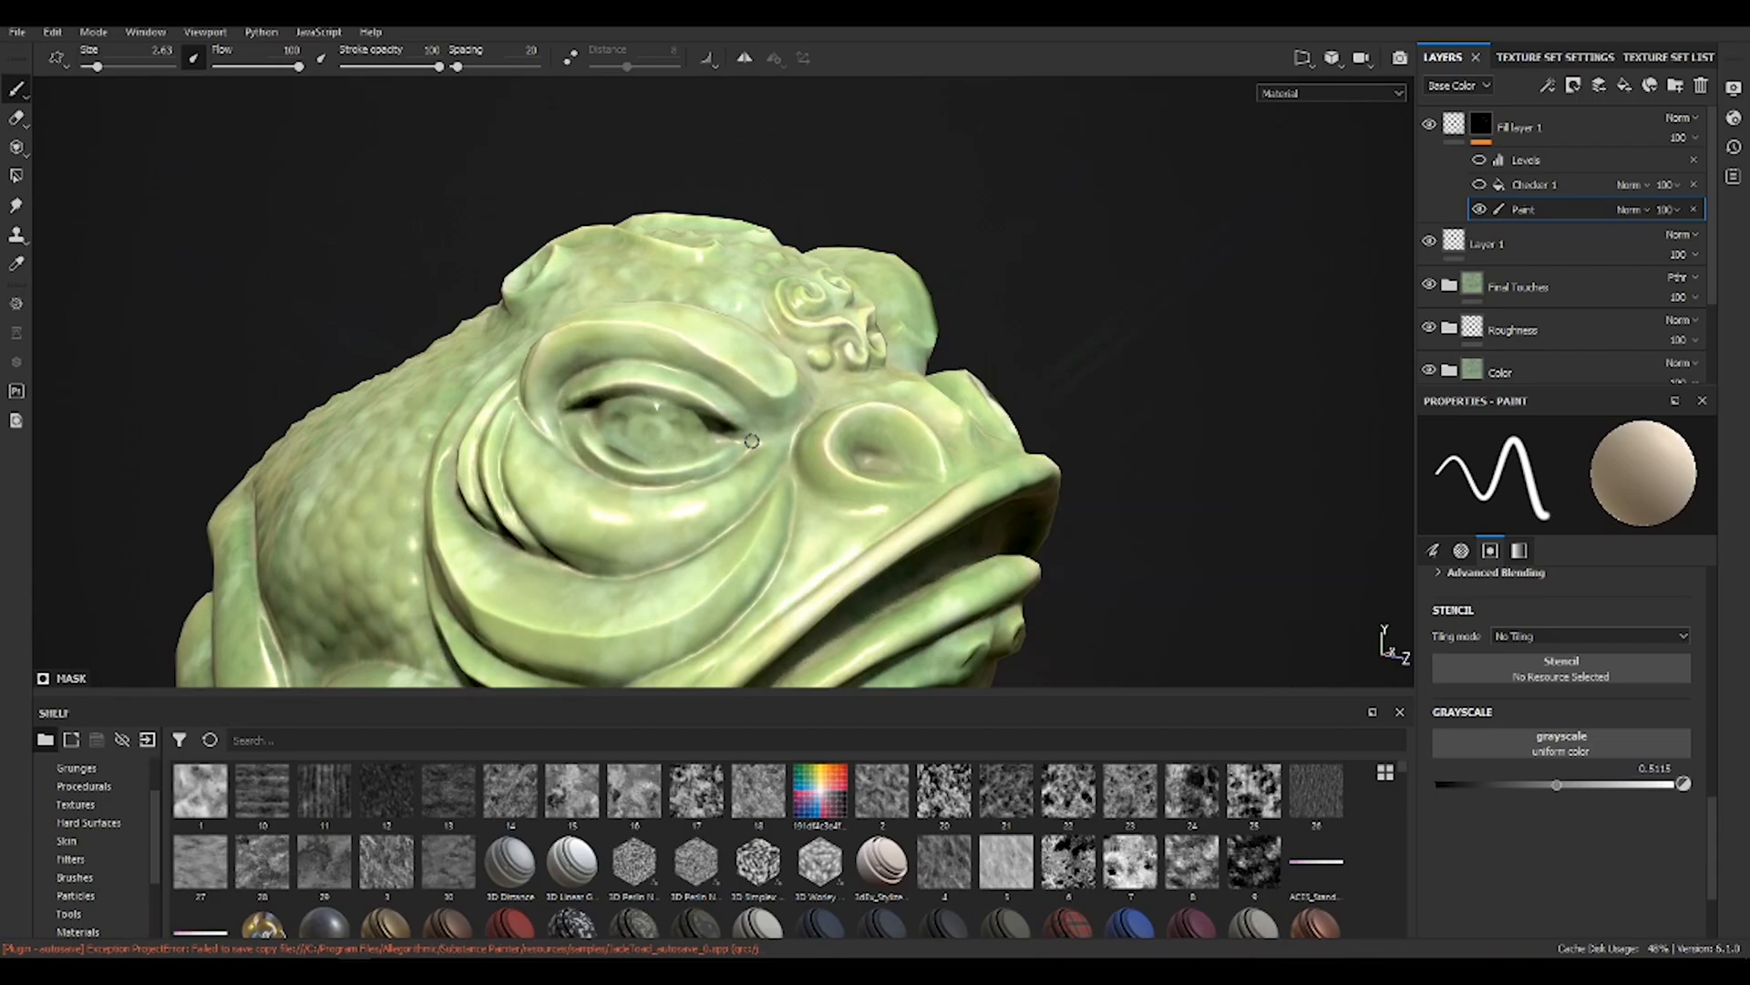
alt+drag(810, 395, 1134, 312)
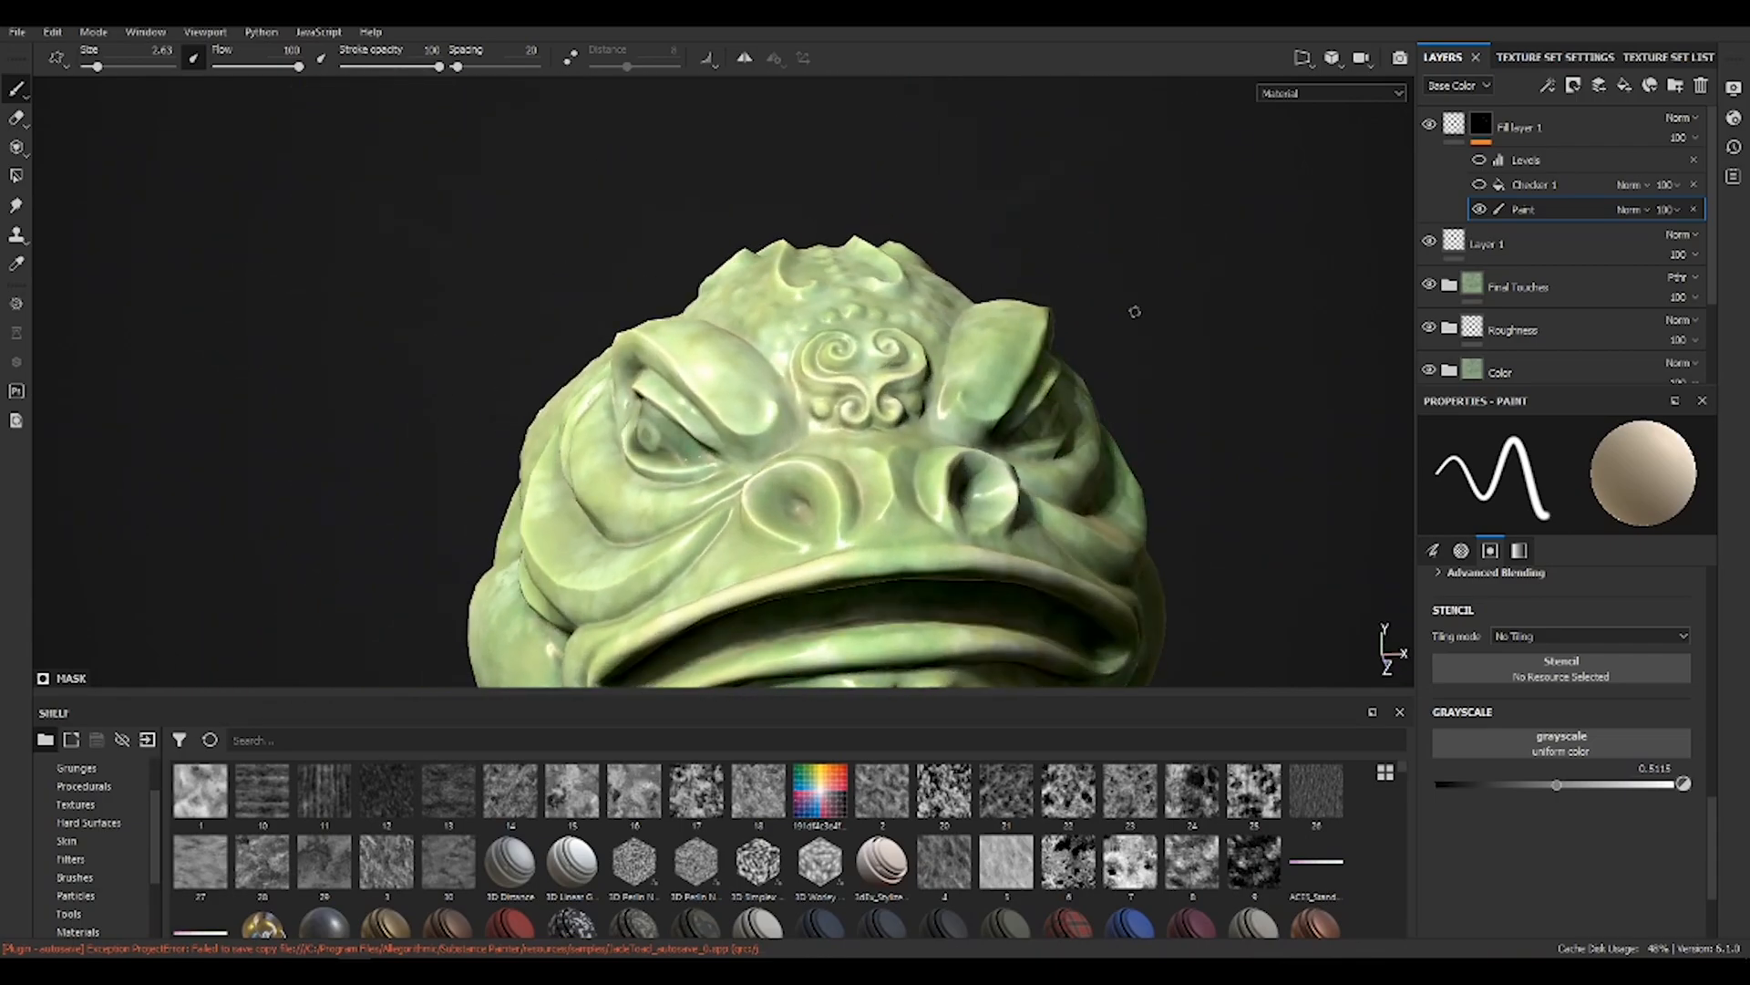